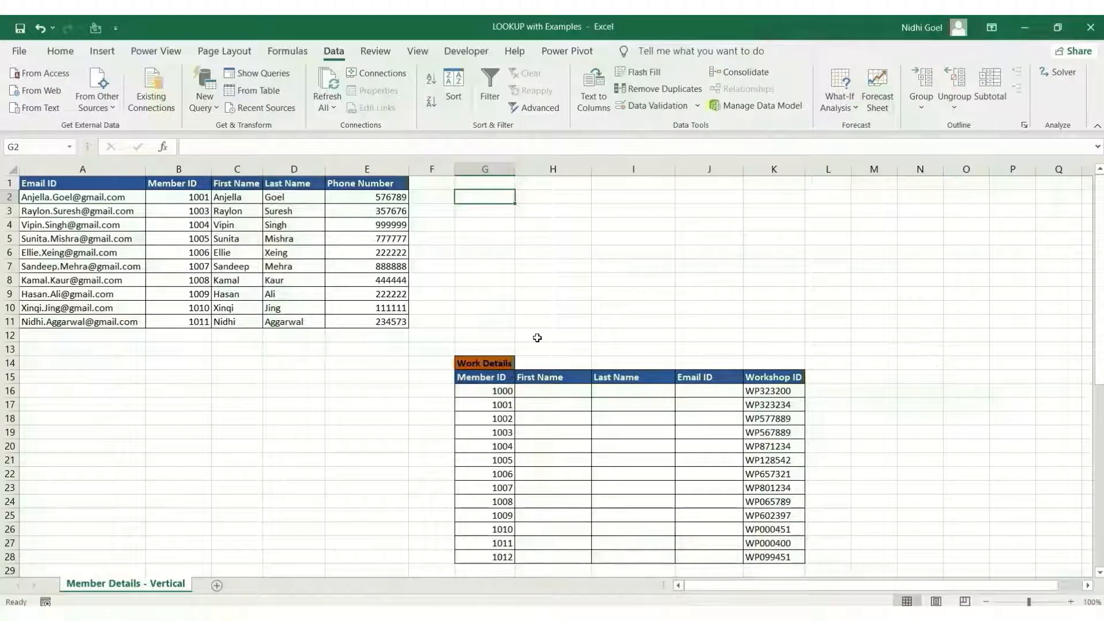
# Enter =LOOKUP(G16,B2:B11,C2:C11) in H16 to return the first name for the member ID
pyautogui.click(534, 390)
pyautogui.write('=')
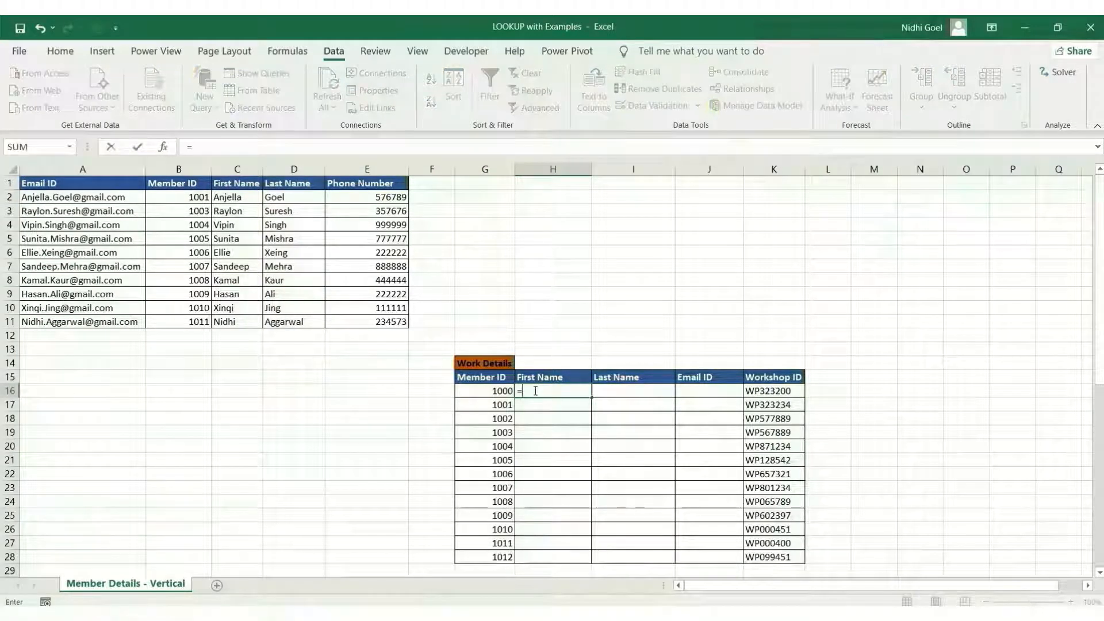
pyautogui.write('LOOK')
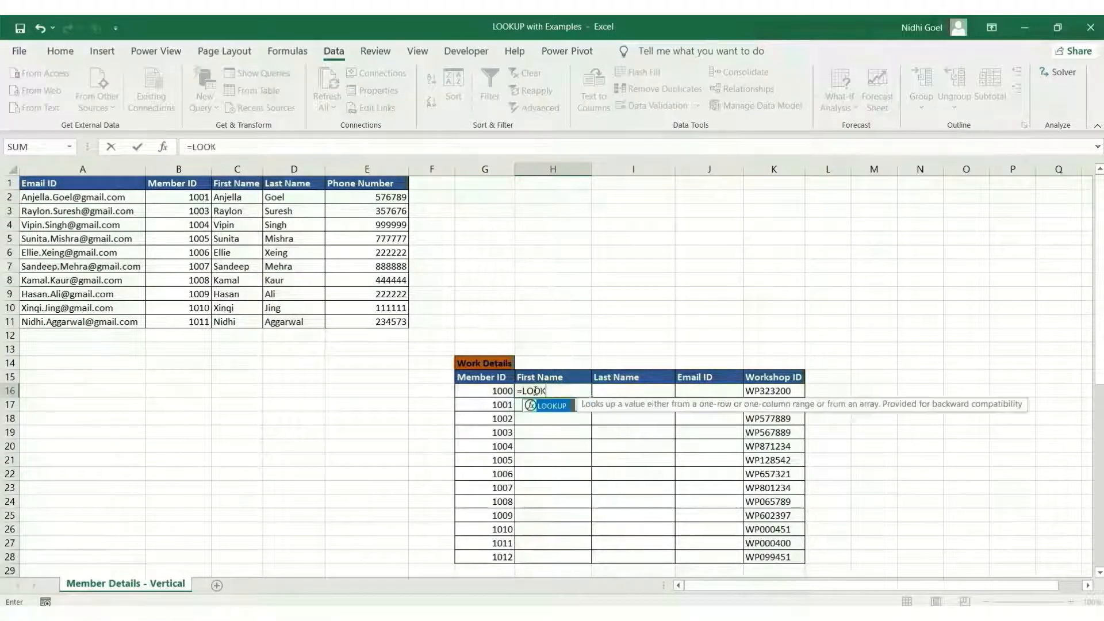
pyautogui.write('UP(')
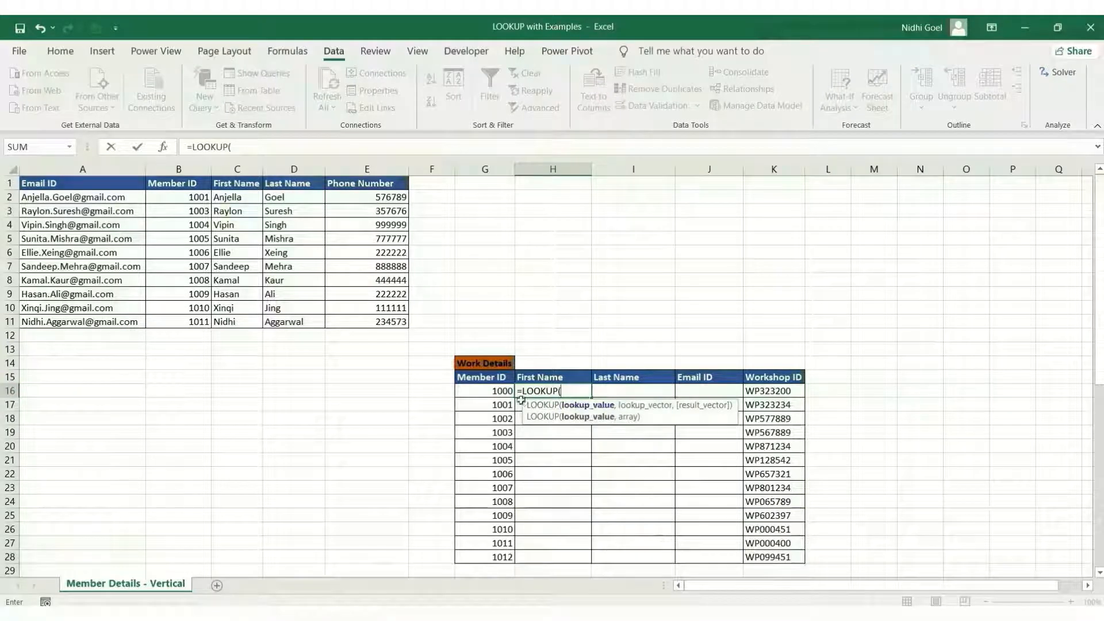
pyautogui.click(499, 392)
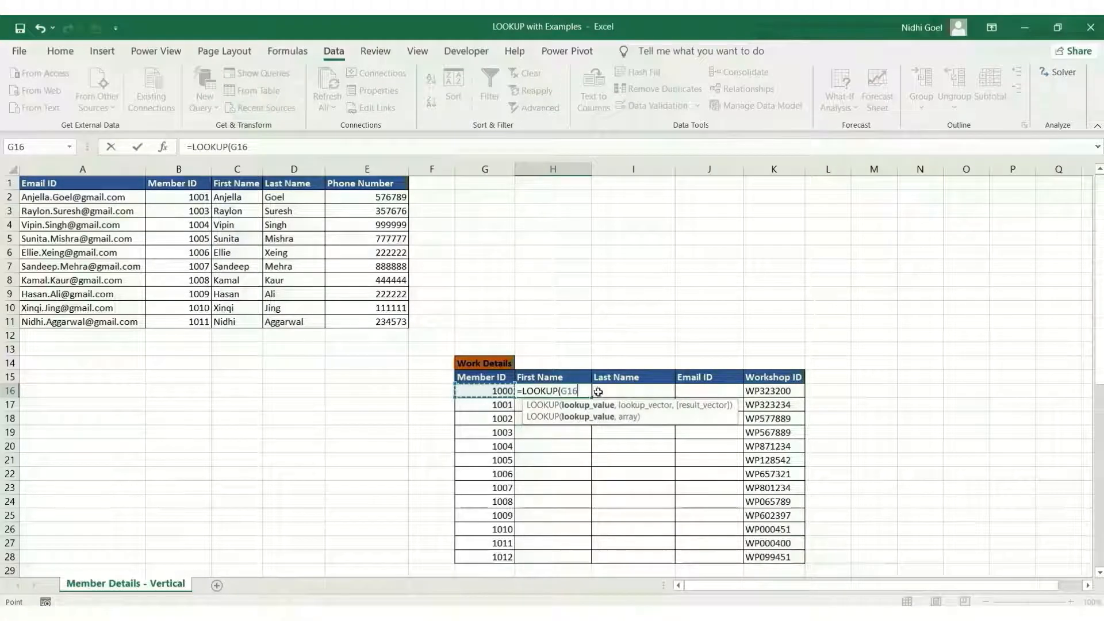
pyautogui.write(',')
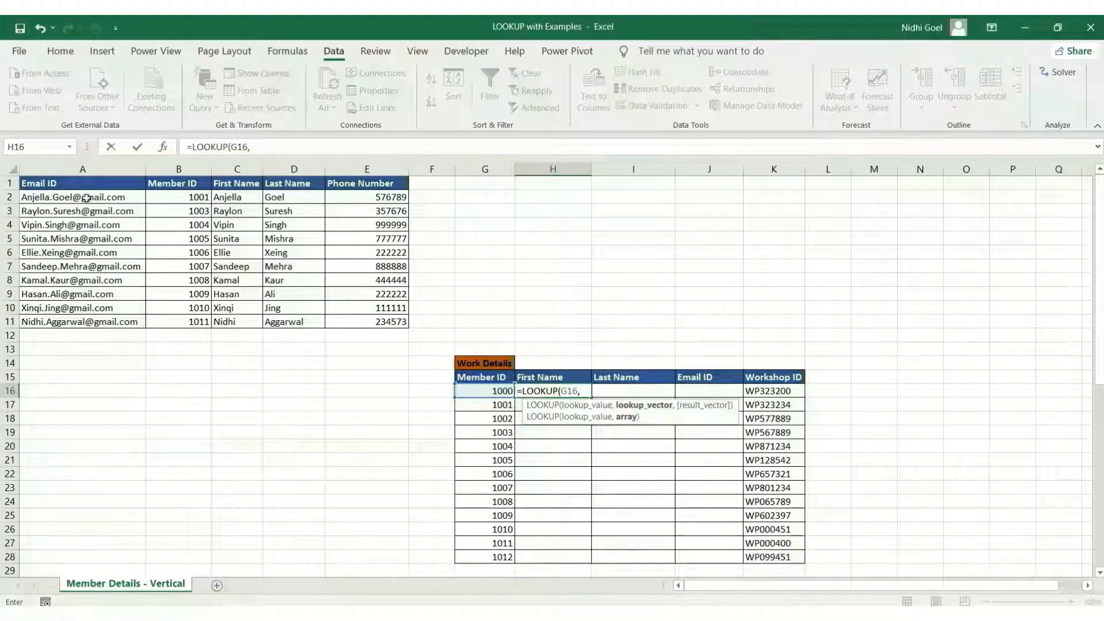
pyautogui.moveTo(193, 197); pyautogui.dragTo(203, 322)
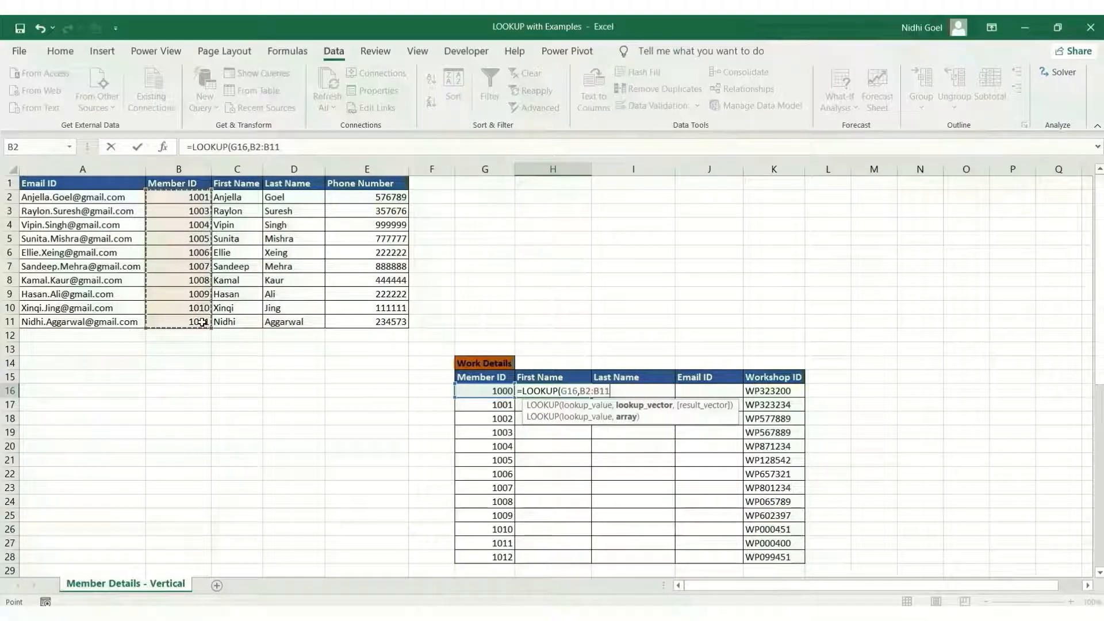
pyautogui.write(',')
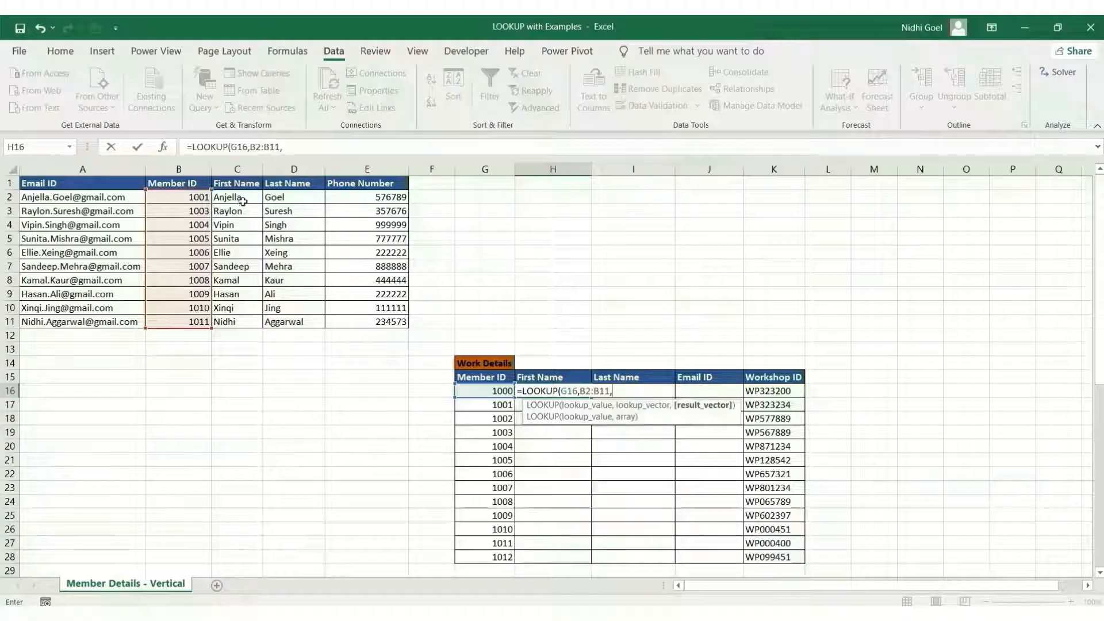
pyautogui.moveTo(242, 200); pyautogui.dragTo(250, 322)
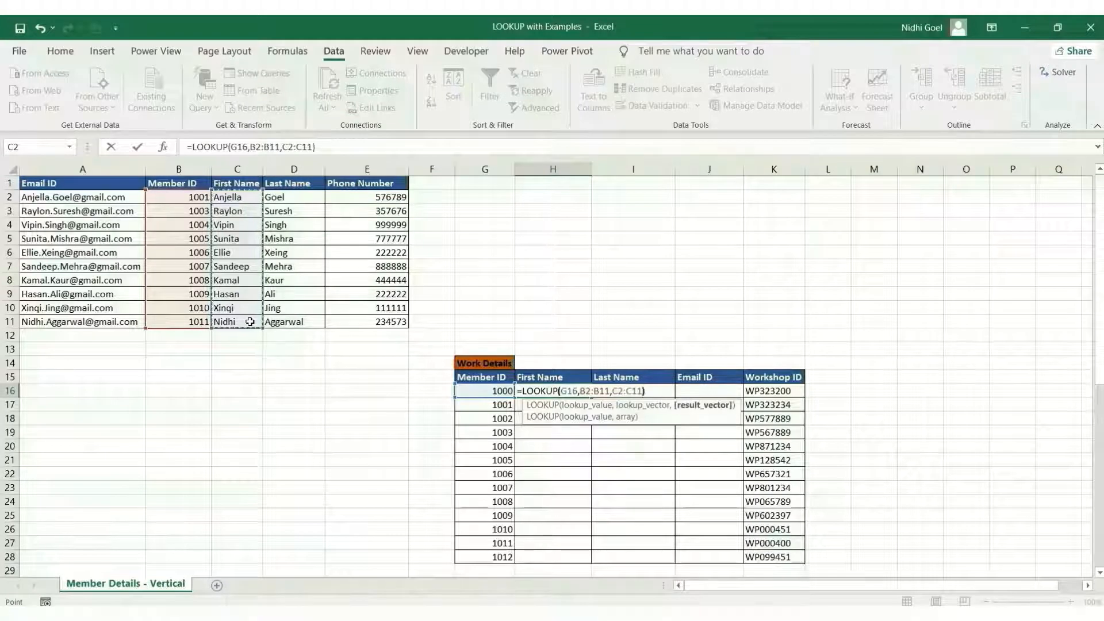
pyautogui.write(')')
pyautogui.hotkey('ctrl', 'Return')
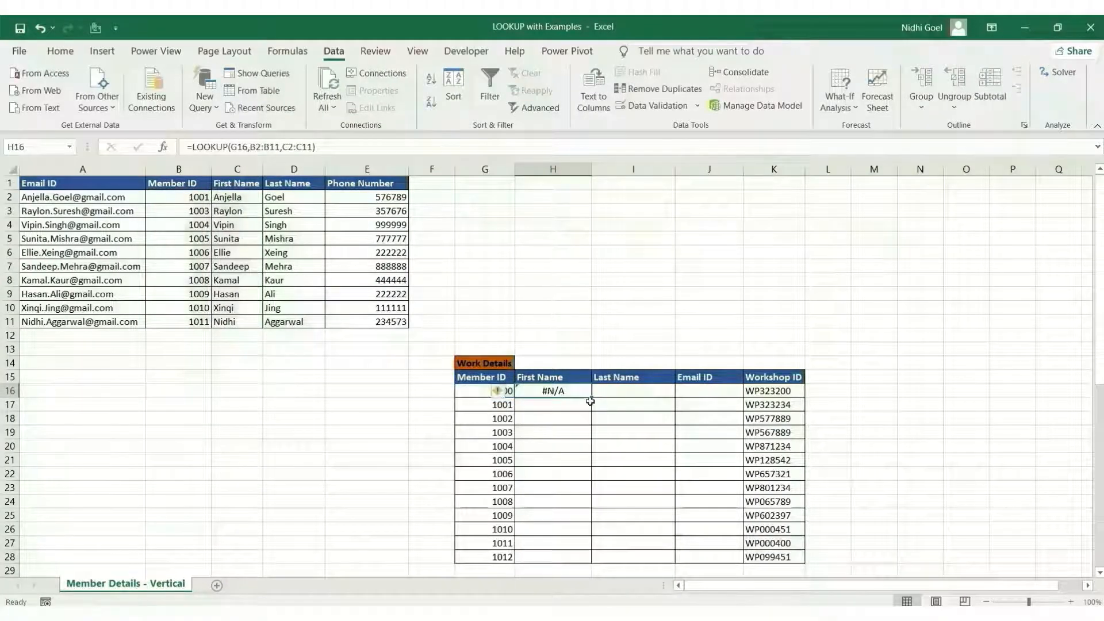
pyautogui.click(551, 616)
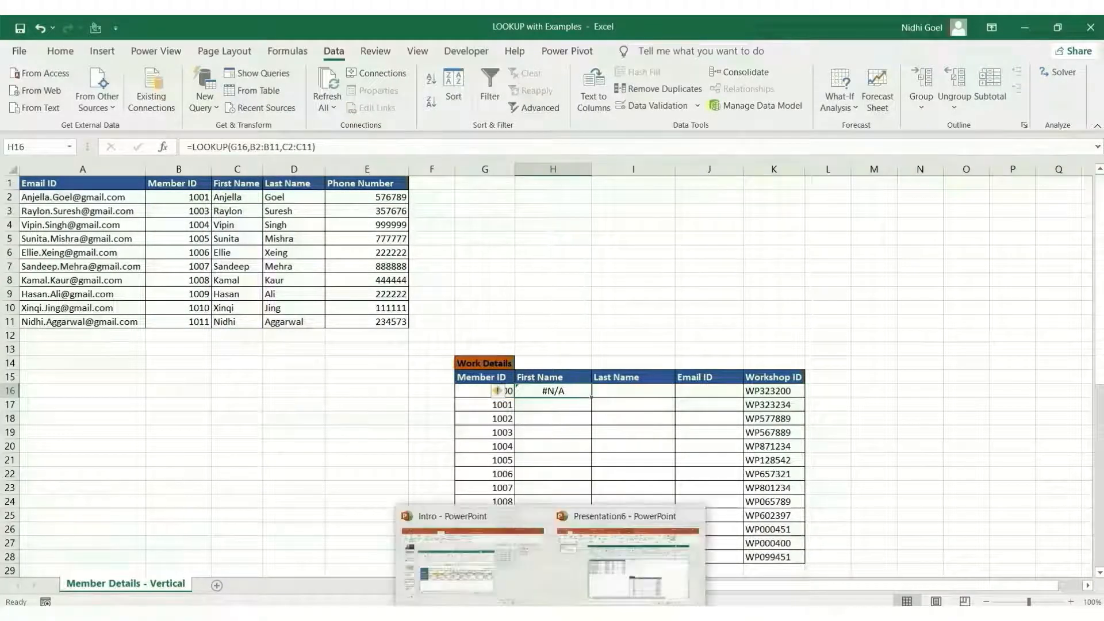
pyautogui.doubleClick(557, 390)
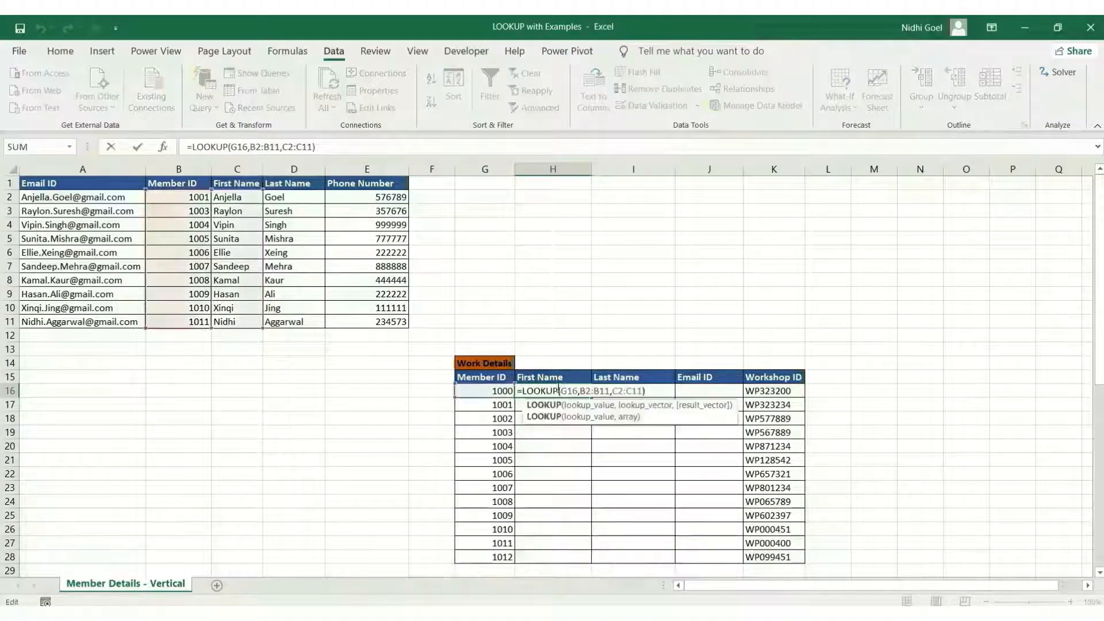
pyautogui.press('Escape')
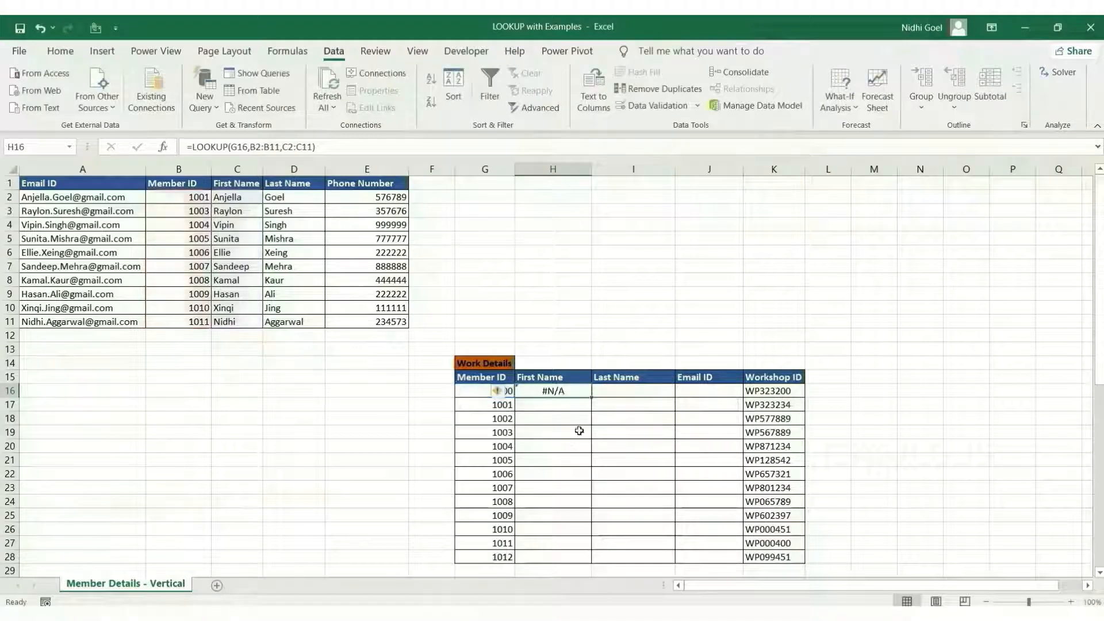
# Try to fill the relative-reference formula from H16 down to H28, and check the ranges in H17
pyautogui.moveTo(590, 398); pyautogui.dragTo(587, 563)
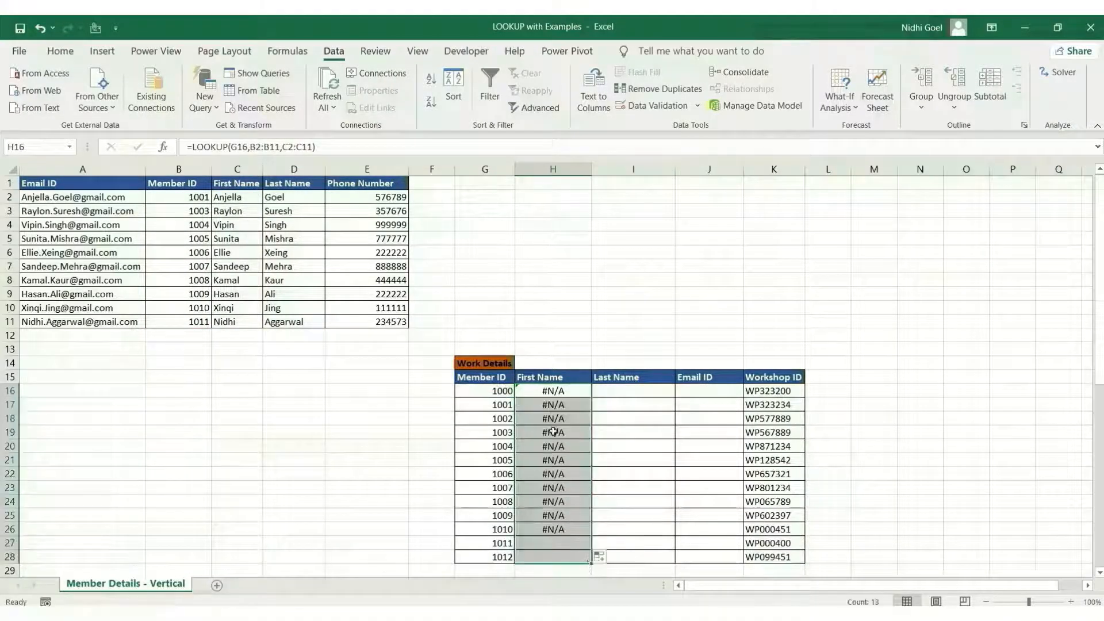
pyautogui.doubleClick(538, 405)
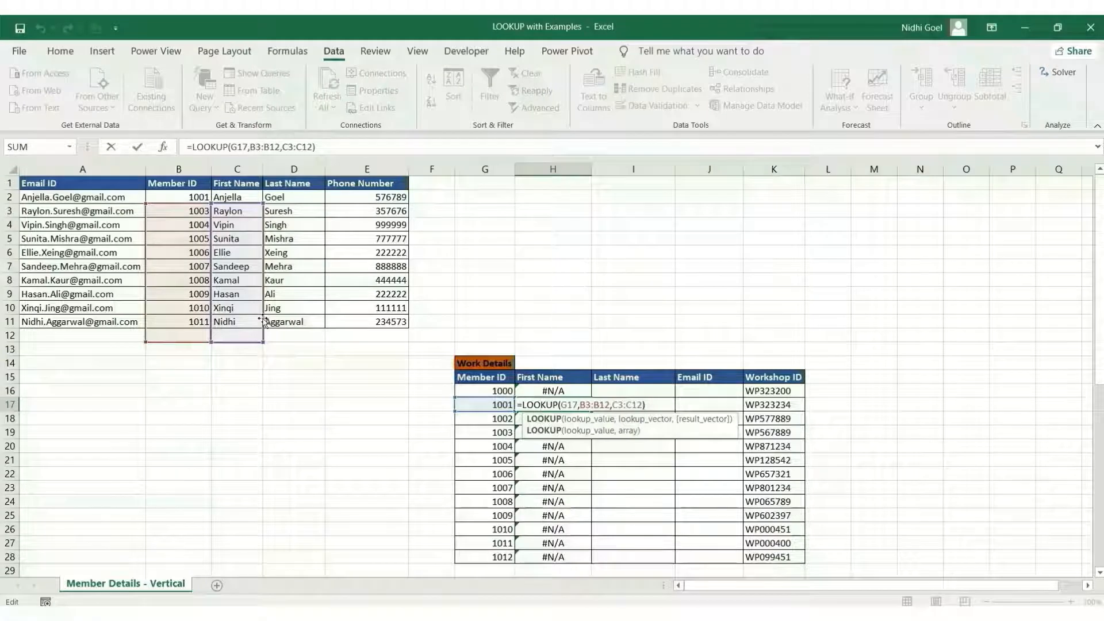
pyautogui.press('Escape')
# Make the lookup vector in H16's formula absolute as $B$2:$B$11
pyautogui.press('Up')
pyautogui.press('F2')
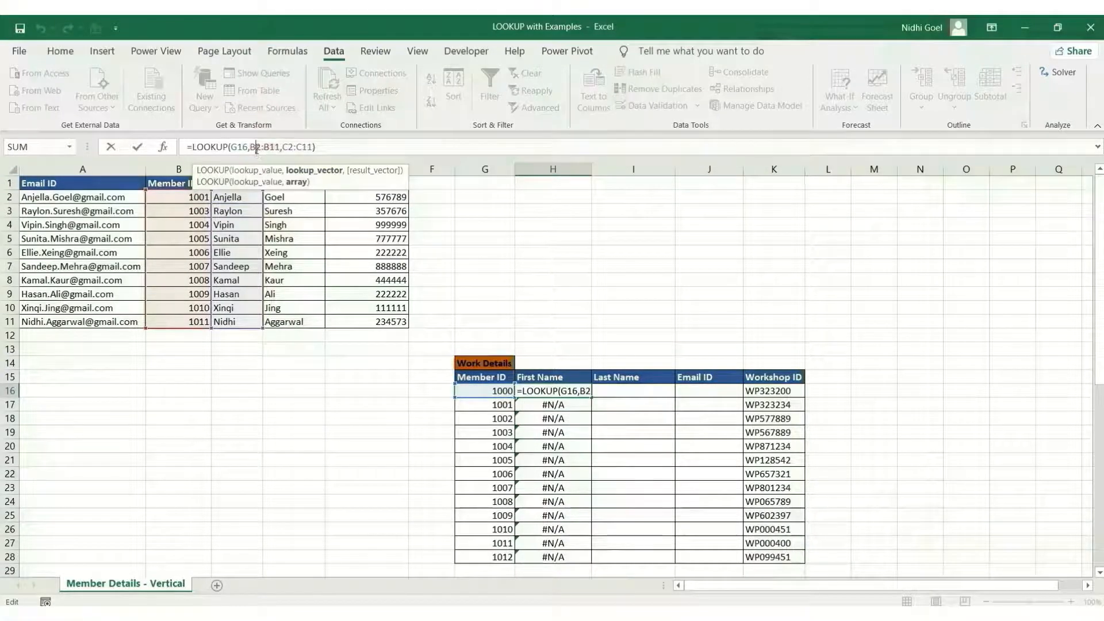
pyautogui.press('F4')
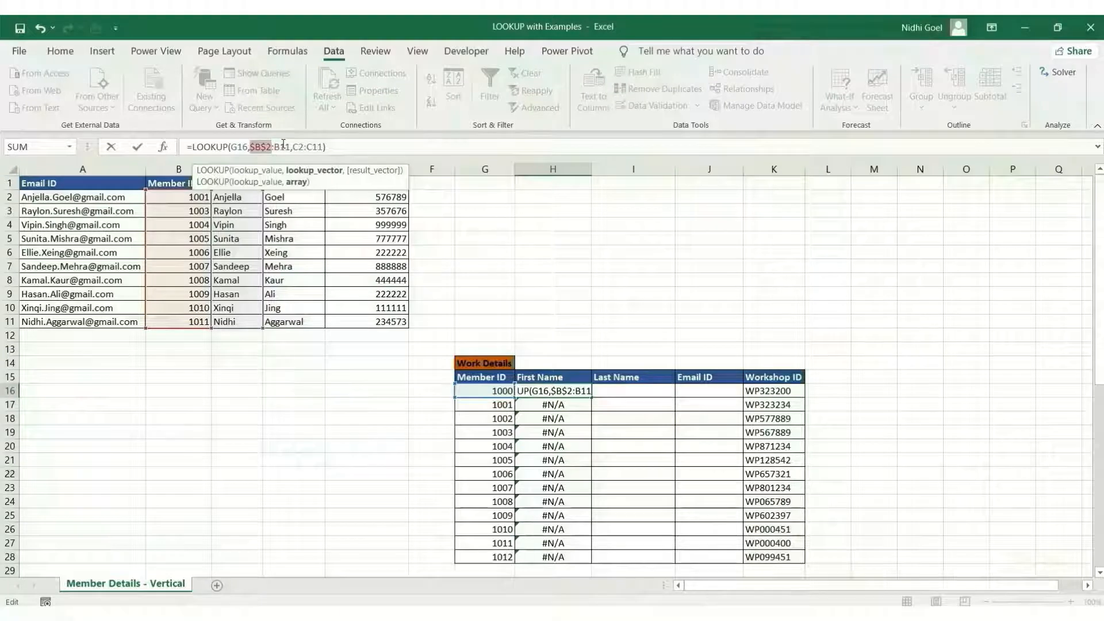
pyautogui.press('Right')
pyautogui.press('Right')
pyautogui.press('Right')
pyautogui.press('Right')
pyautogui.press('F4')
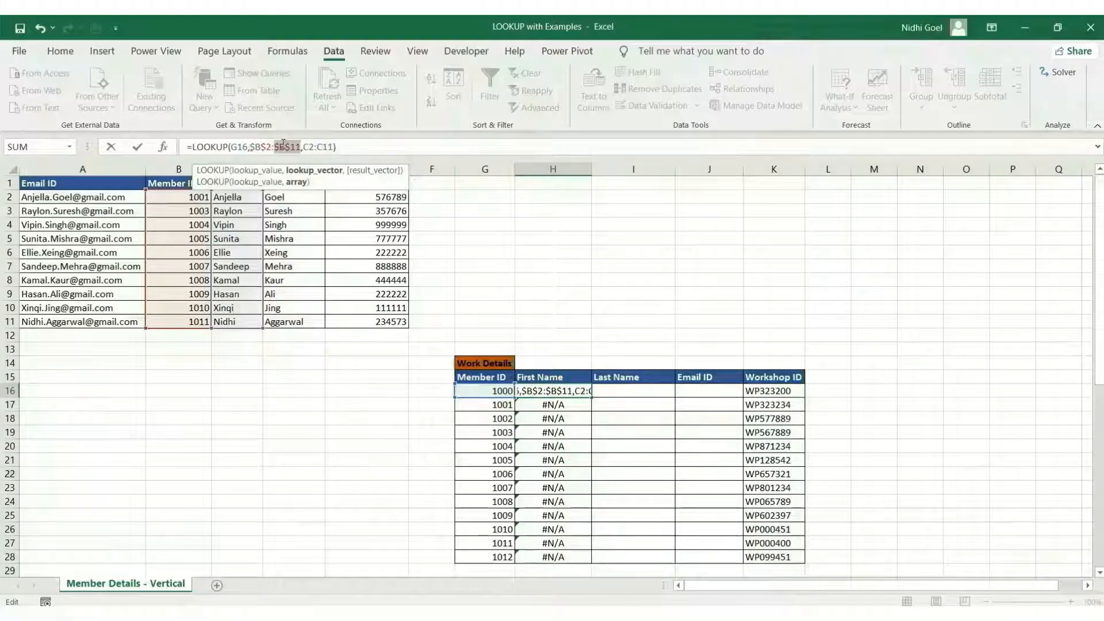
# Make the result vector in H16's formula absolute as $C$2:$C$11 and commit the formula
pyautogui.press('Right')
pyautogui.press('Right')
pyautogui.press('F4')
pyautogui.click(337, 147)
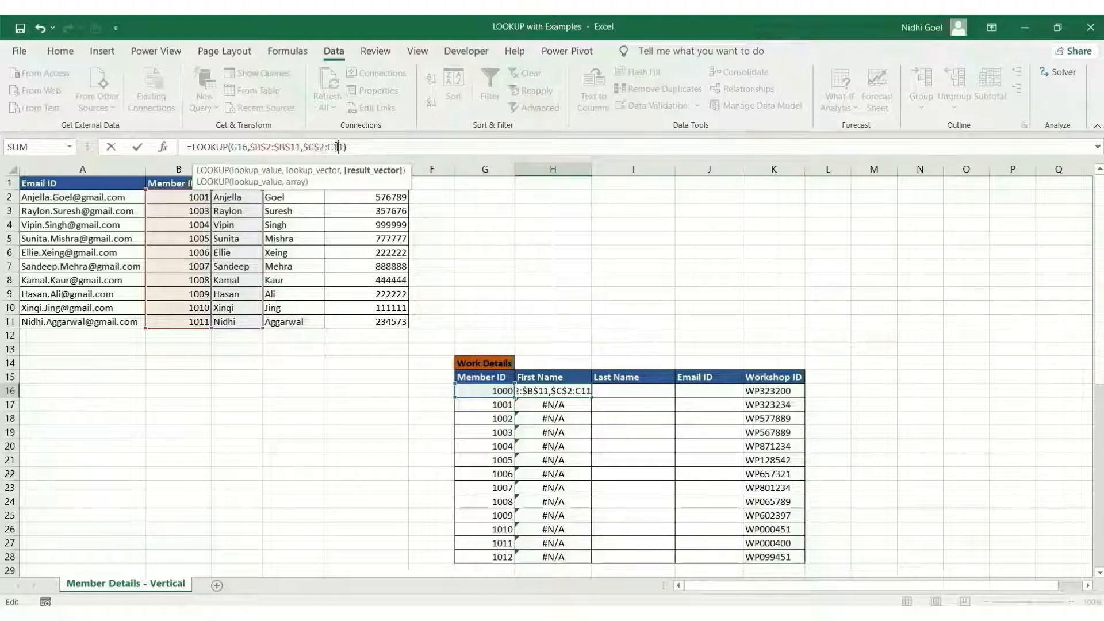
pyautogui.press('F4')
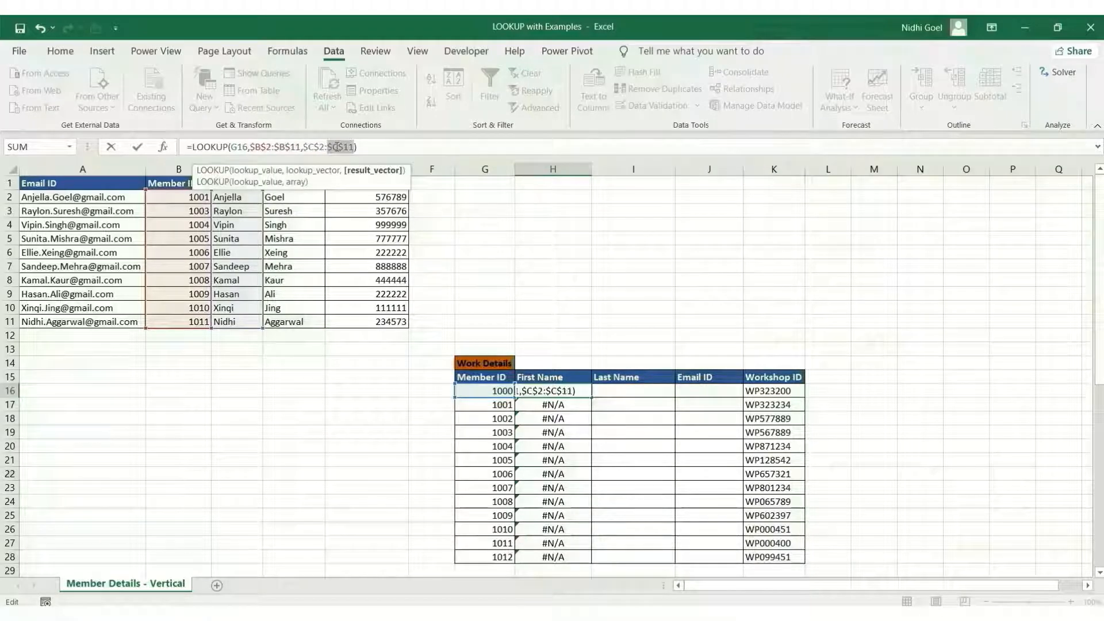
pyautogui.press('Return')
# Lock the column of the lookup value in H16's formula as $G16
pyautogui.click(579, 390)
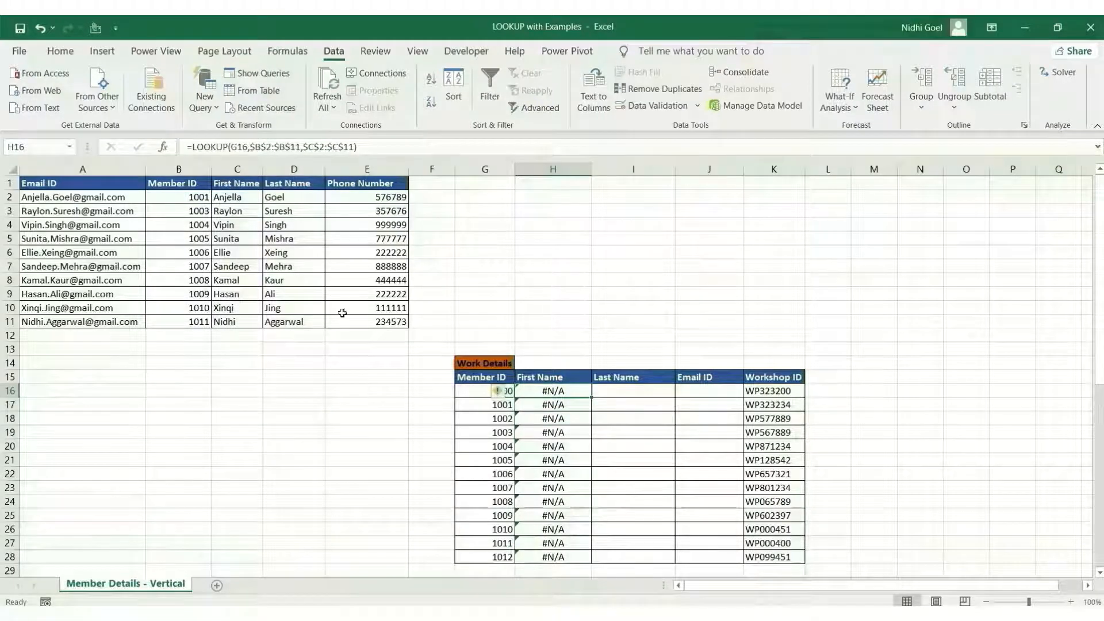
pyautogui.click(232, 146)
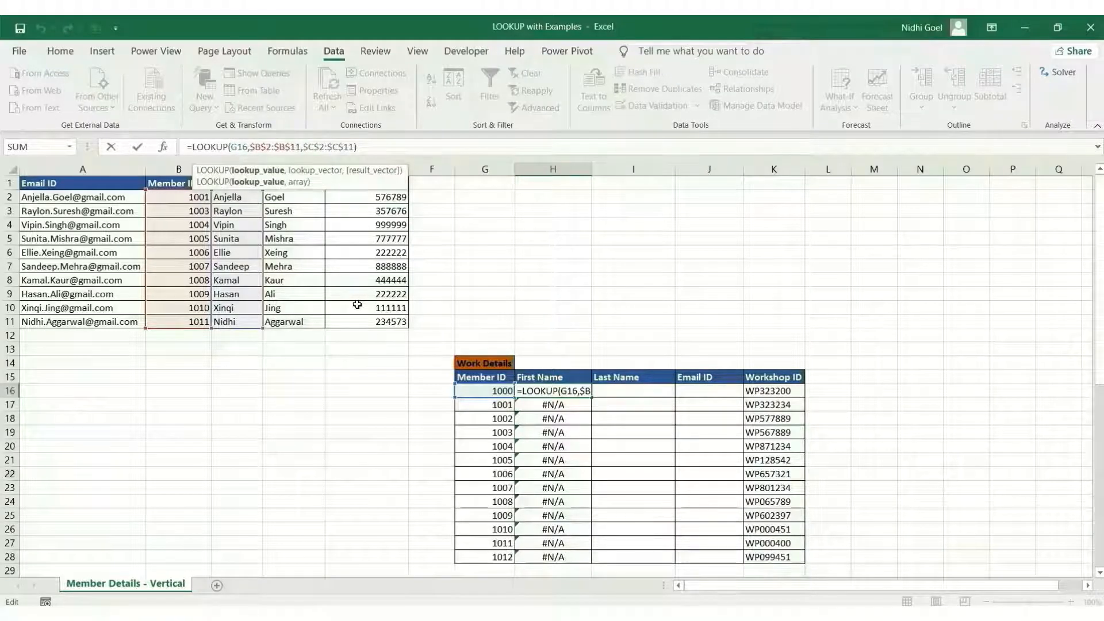
pyautogui.write('$')
pyautogui.press('Return')
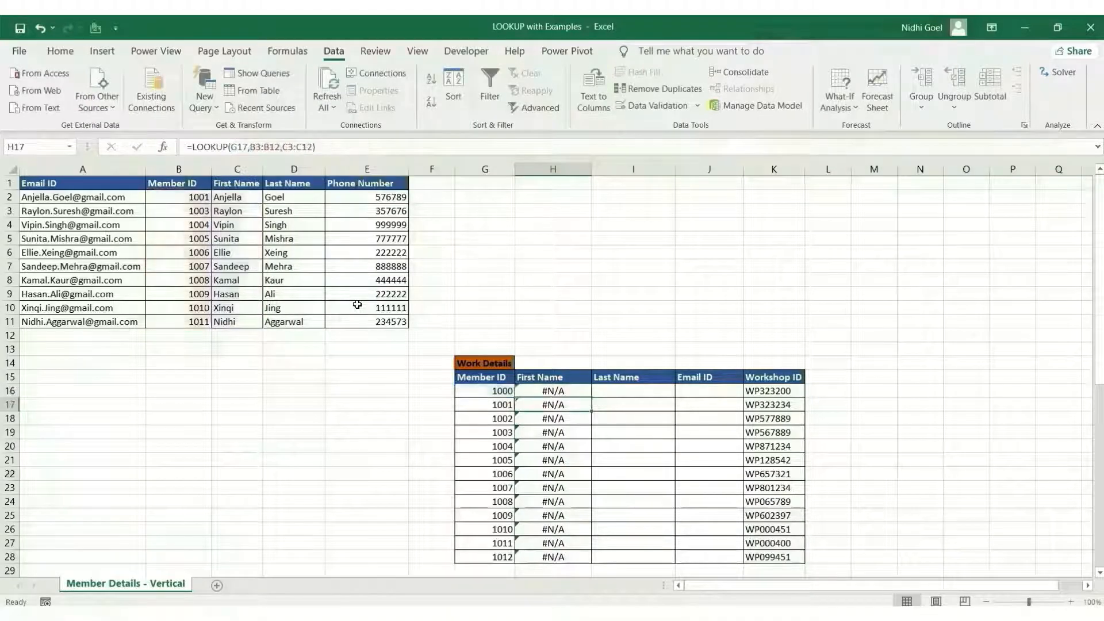
# Fill the corrected First Name formula from H16 down to H28
pyautogui.click(573, 392)
pyautogui.doubleClick(592, 397)
pyautogui.click(576, 390)
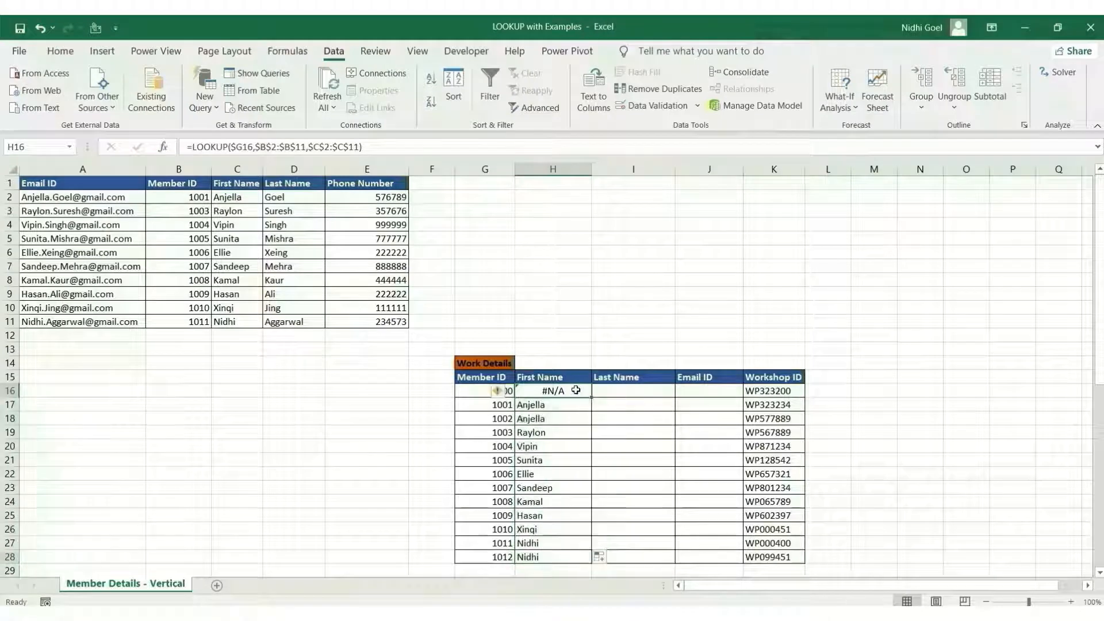
pyautogui.hotkey('ctrl', 'c')
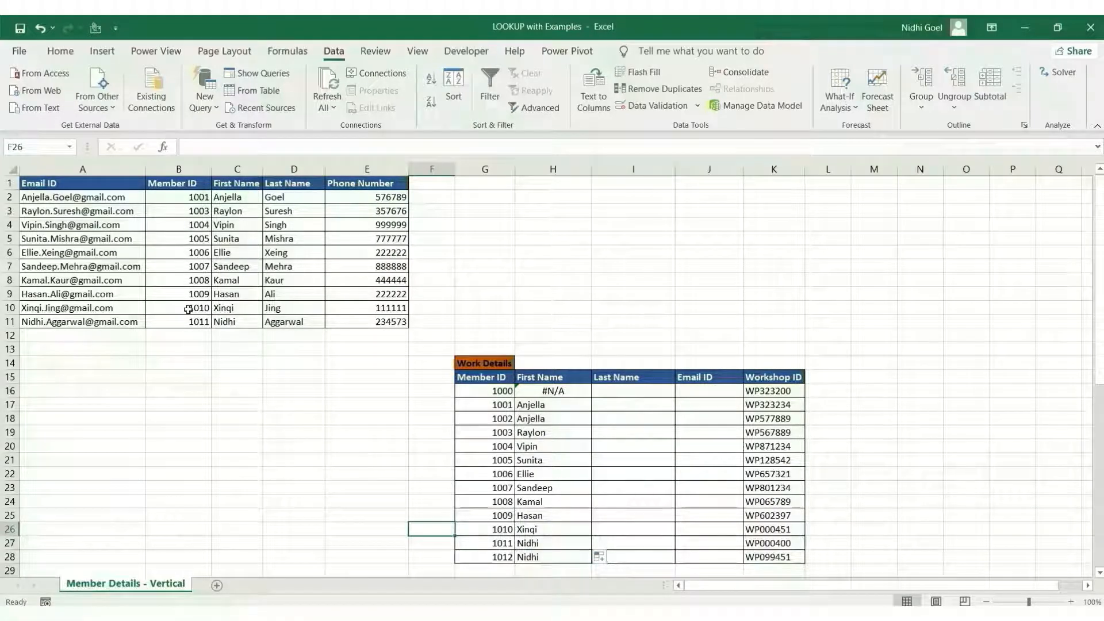
# Check the First Name results for member IDs 1000 and 1012 against the member table's records
pyautogui.click(500, 392)
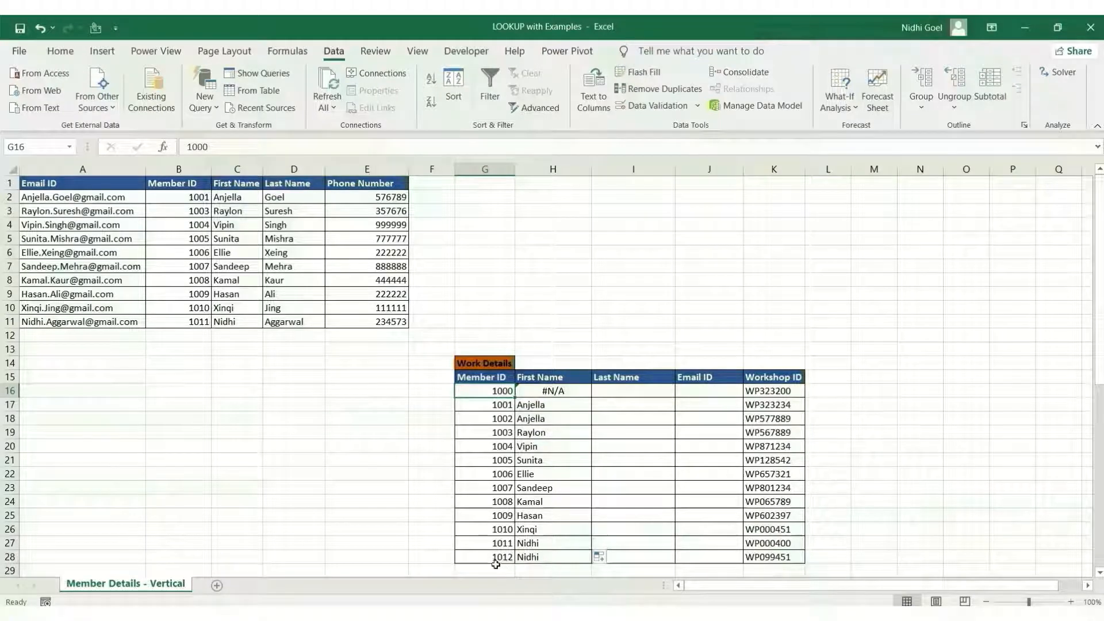
pyautogui.click(538, 557)
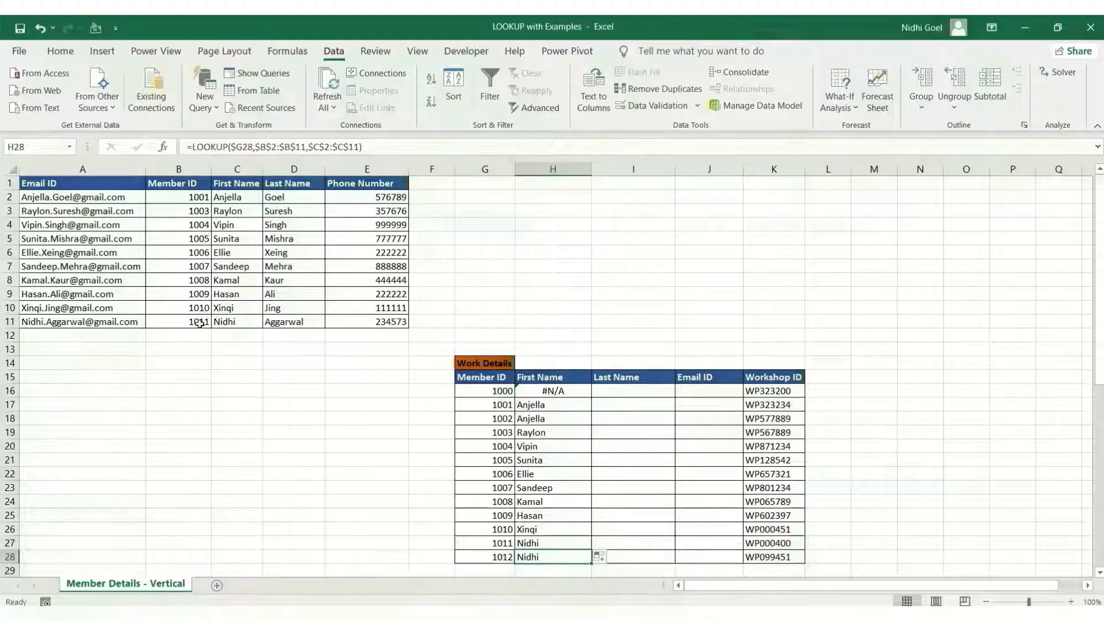
pyautogui.click(224, 323)
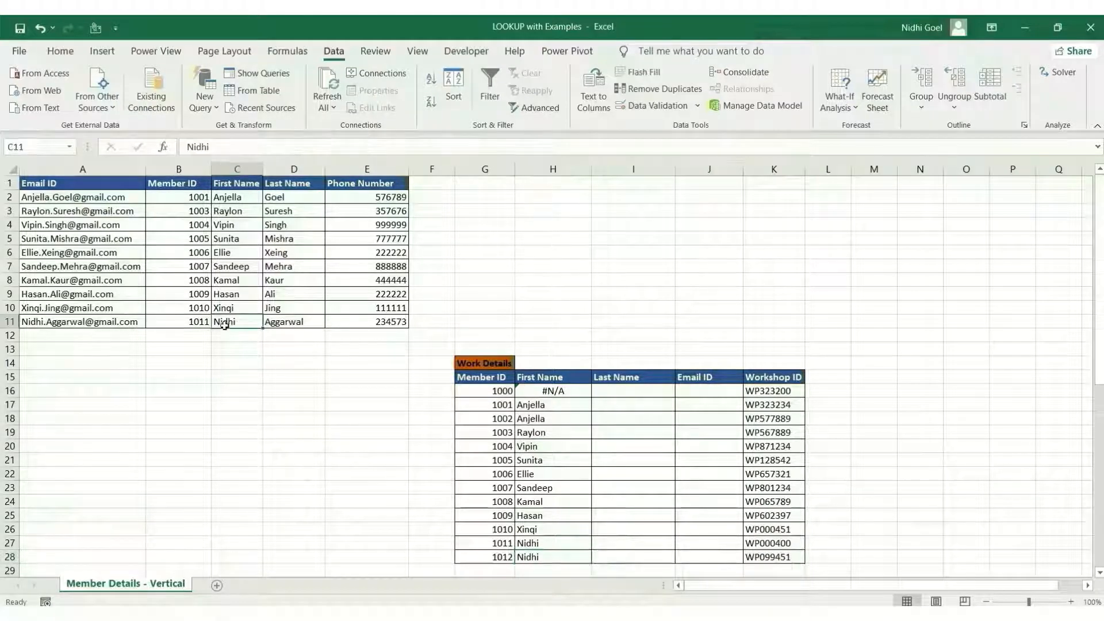
pyautogui.click(284, 431)
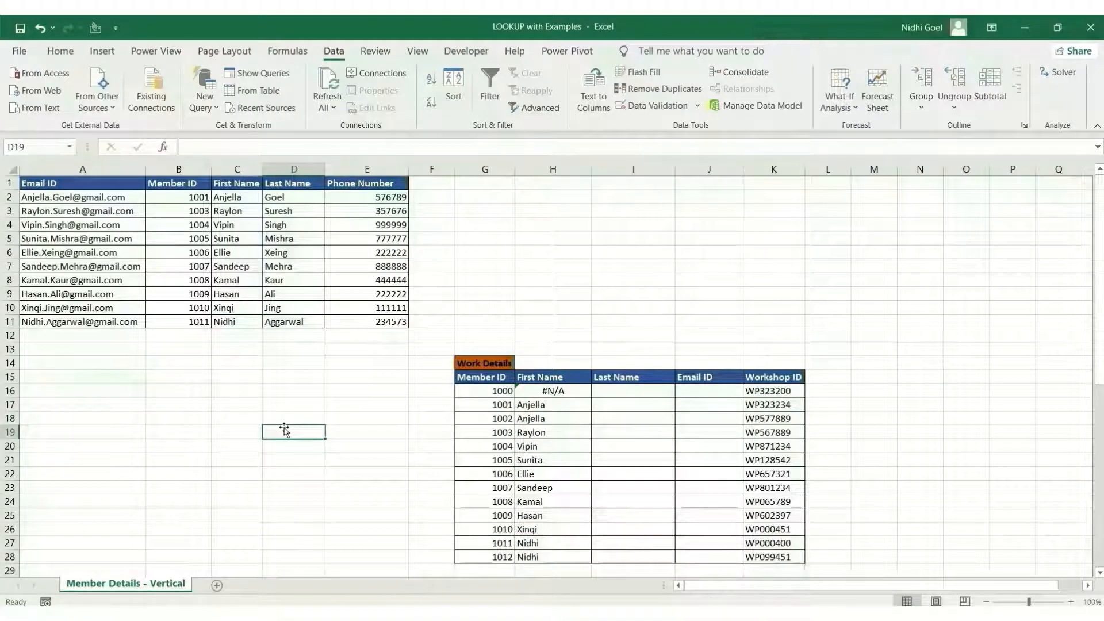
# Copy the First Name formula from H16 into the first Last Name cell, I16
pyautogui.click(570, 397)
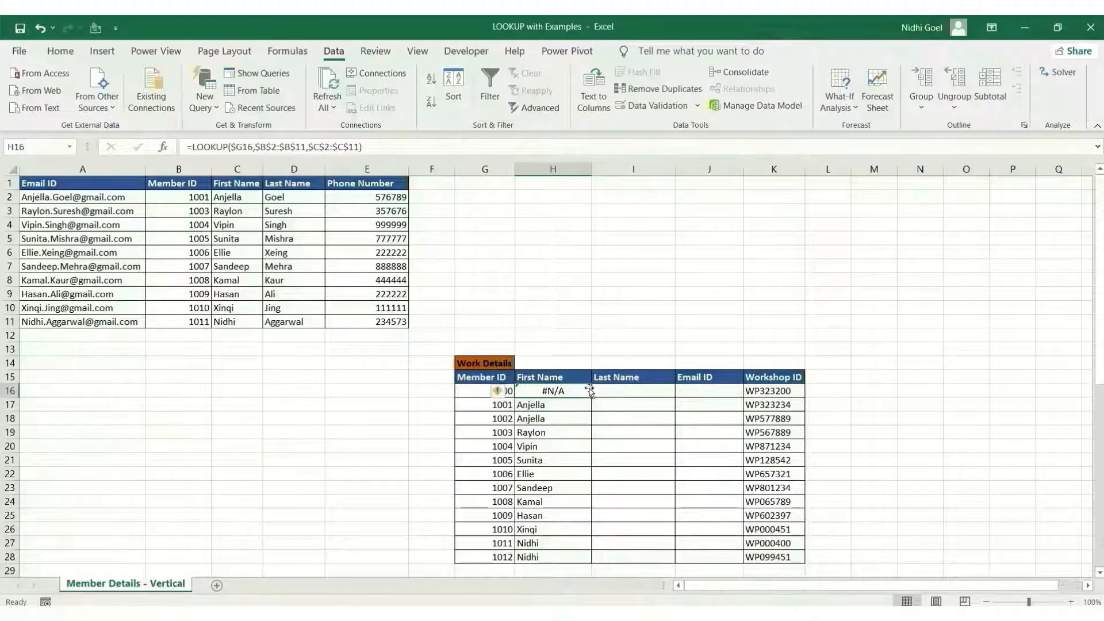
pyautogui.hotkey('ctrl', 'c')
pyautogui.press('Right')
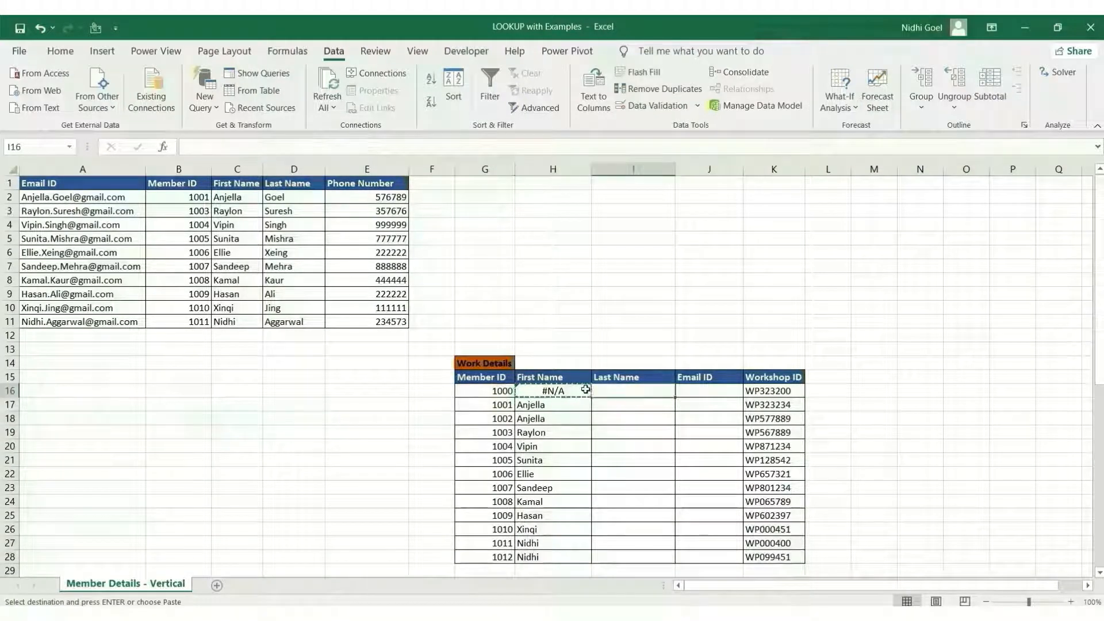
pyautogui.hotkey('ctrl', 'v')
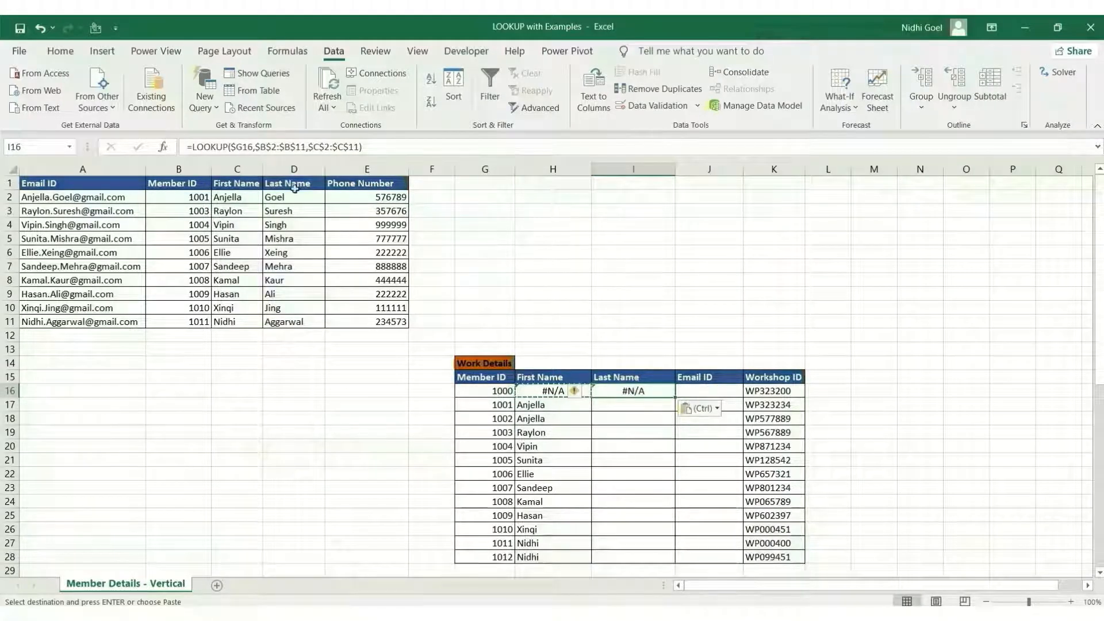
# Change the result vector in I16's formula to $D$2:$D$11 so it returns the last name
pyautogui.doubleClick(637, 389)
pyautogui.click(329, 147)
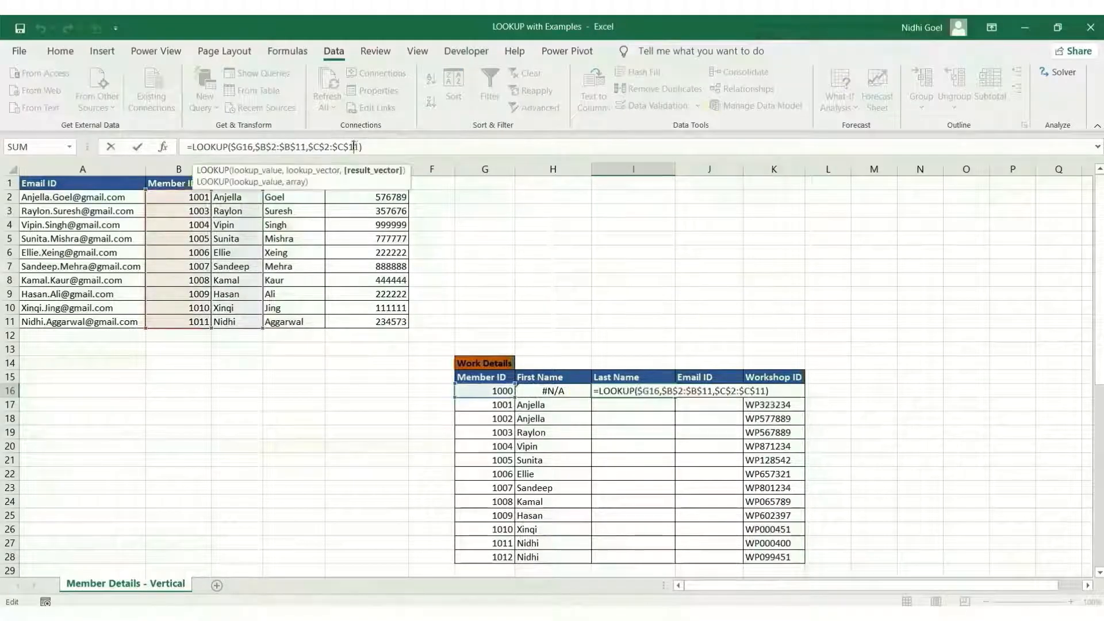
pyautogui.click(320, 147)
pyautogui.press('BackSpace')
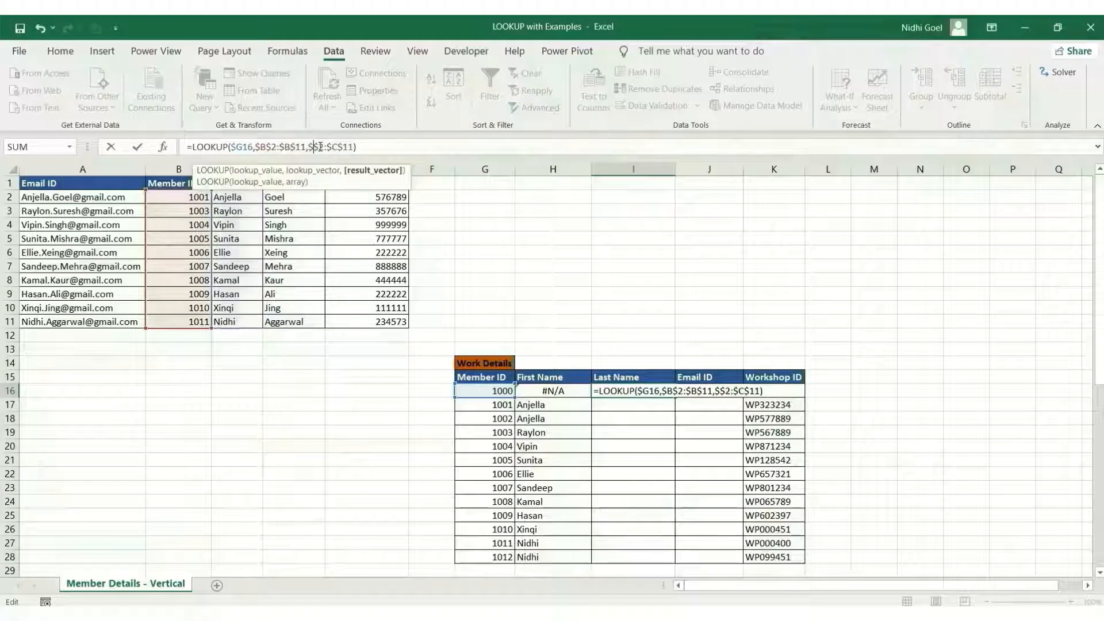
pyautogui.write('D')
pyautogui.press('Right')
pyautogui.press('Right')
pyautogui.press('Right')
pyautogui.press('Right')
pyautogui.press('Right')
pyautogui.press('BackSpace')
pyautogui.write('D')
pyautogui.press('Return')
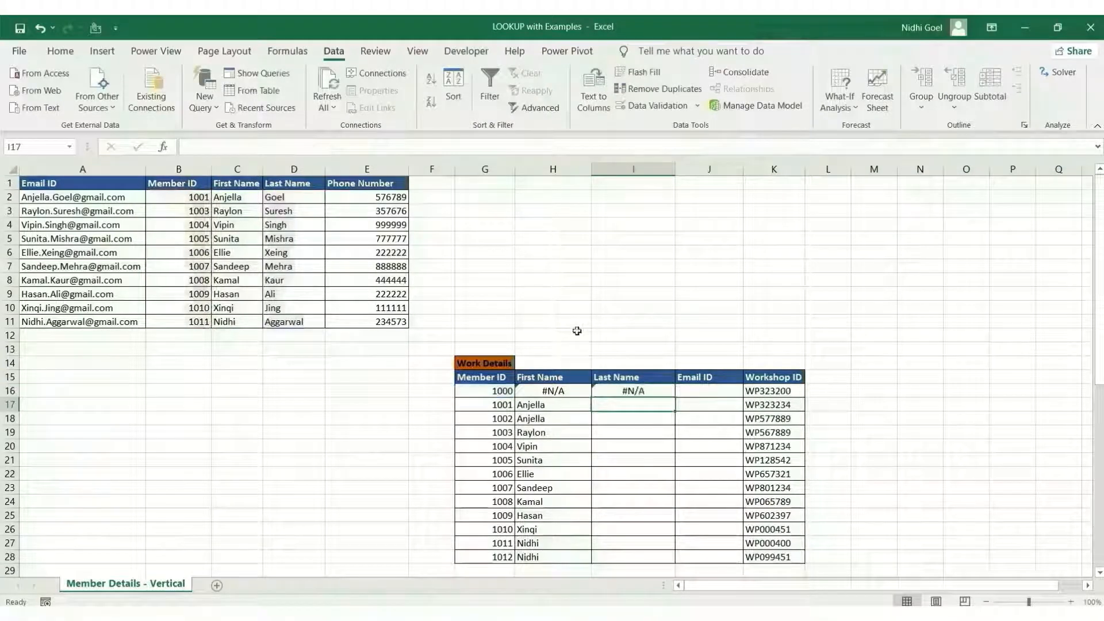
# Fill the Last Name formula from I16 down to I28
pyautogui.click(649, 391)
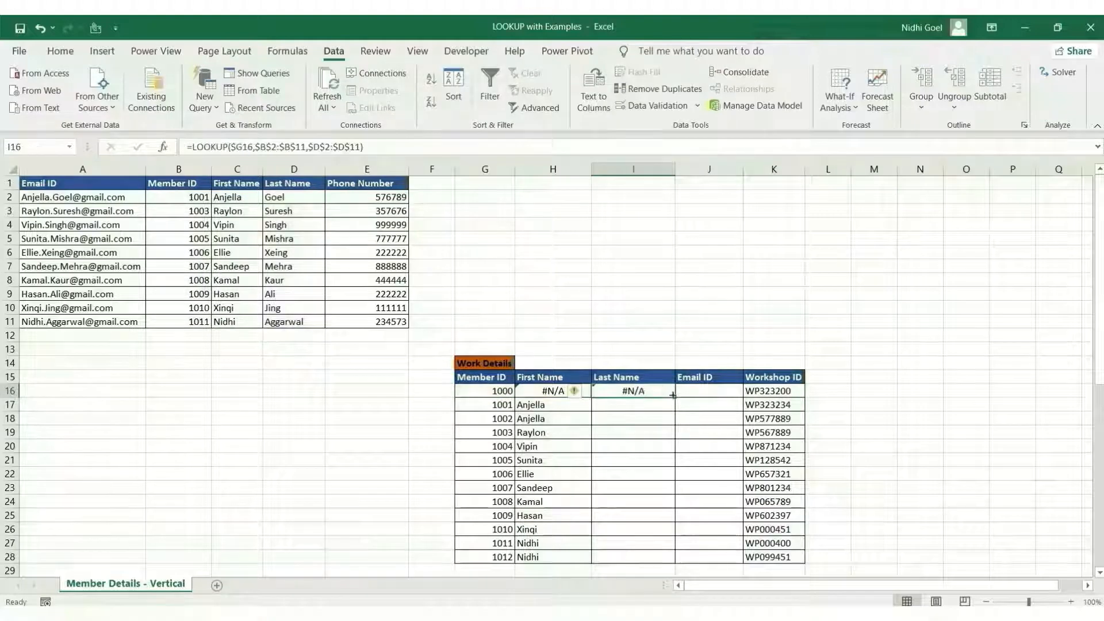
pyautogui.doubleClick(673, 395)
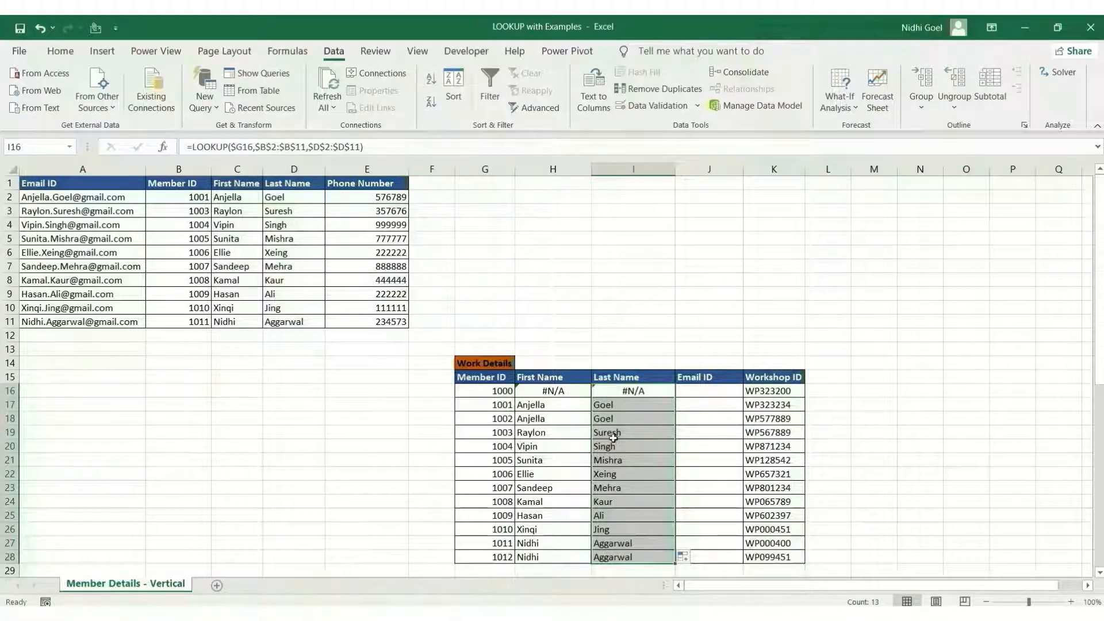
pyautogui.click(574, 435)
# Compare the names returned for member IDs 1001 and 1002 with the member table's record for 1001
pyautogui.moveTo(491, 419); pyautogui.dragTo(633, 406)
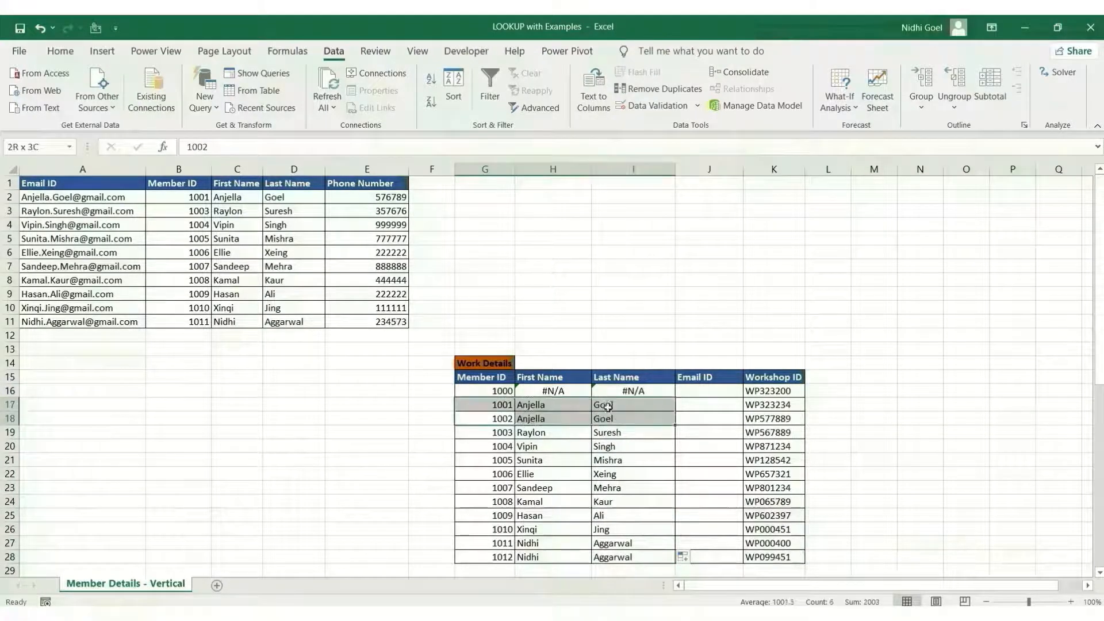
pyautogui.click(487, 419)
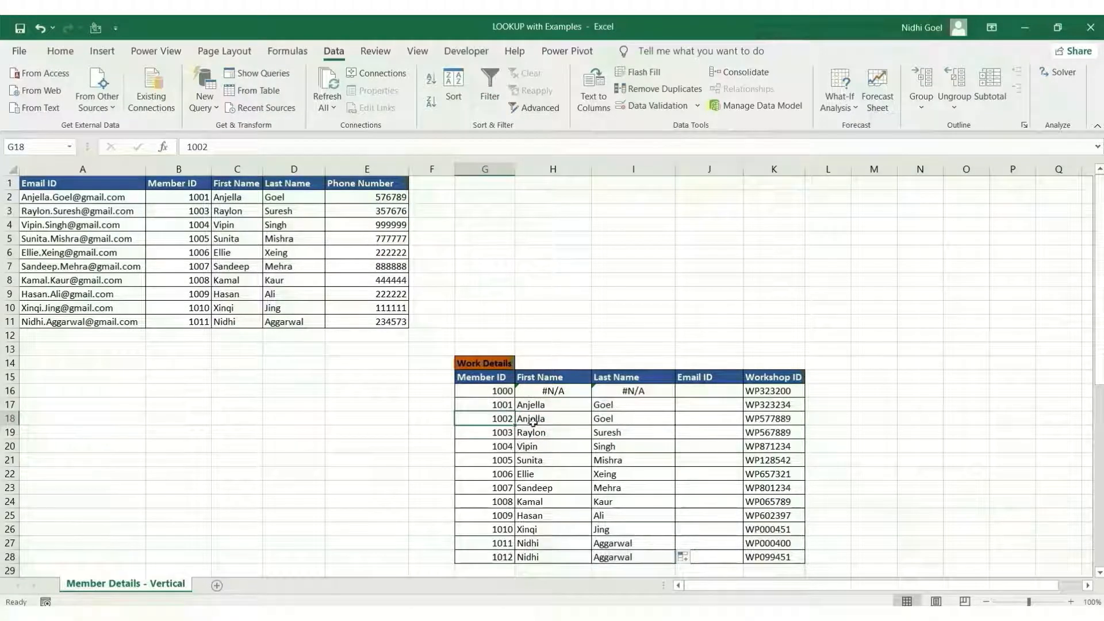
pyautogui.moveTo(200, 196); pyautogui.dragTo(348, 197)
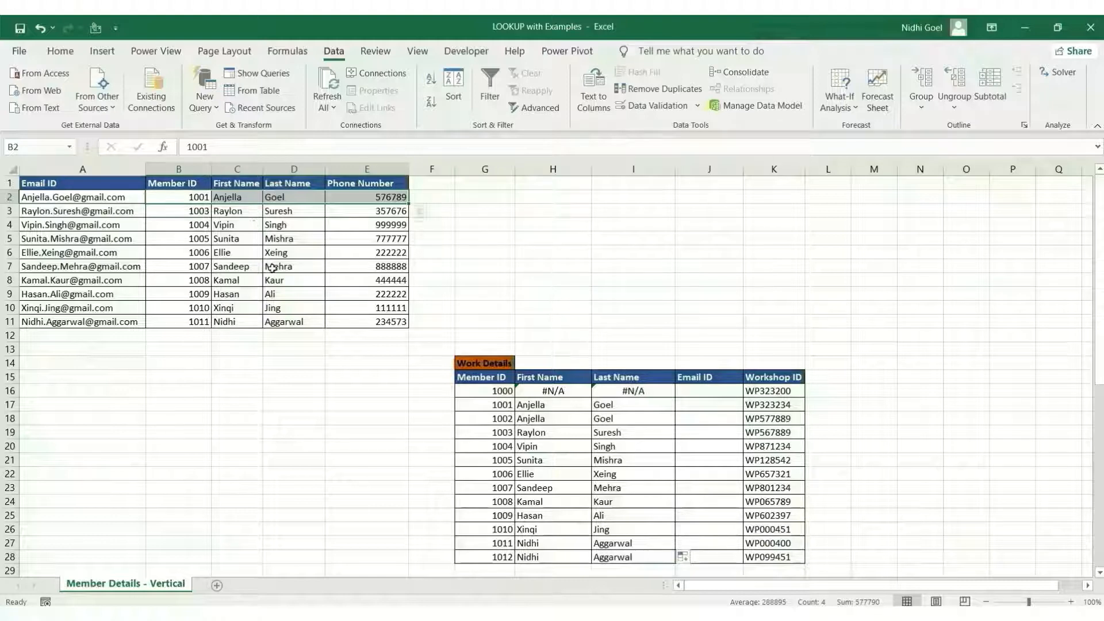
# Copy the Last Name formula from I16 into the first Email ID cell, J16
pyautogui.click(68, 169)
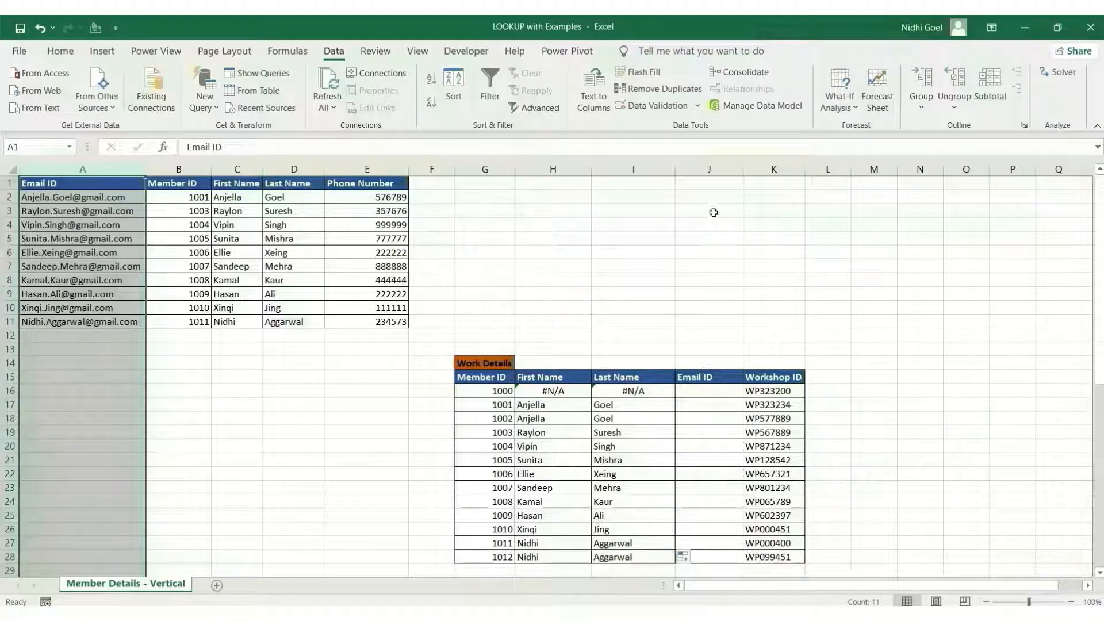
pyautogui.click(719, 162)
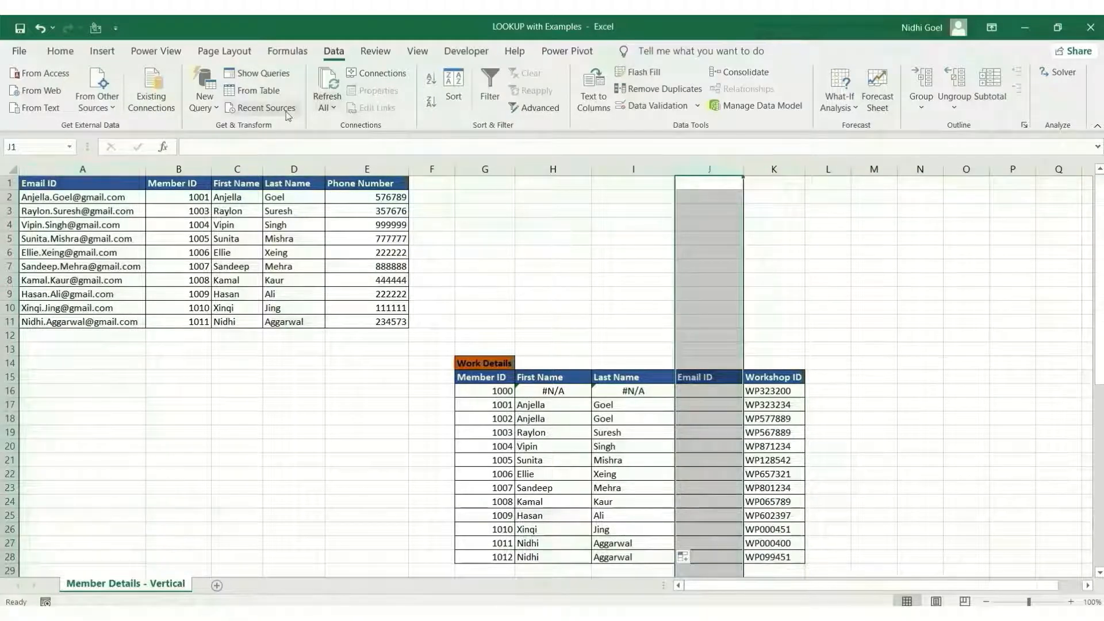
pyautogui.click(164, 164)
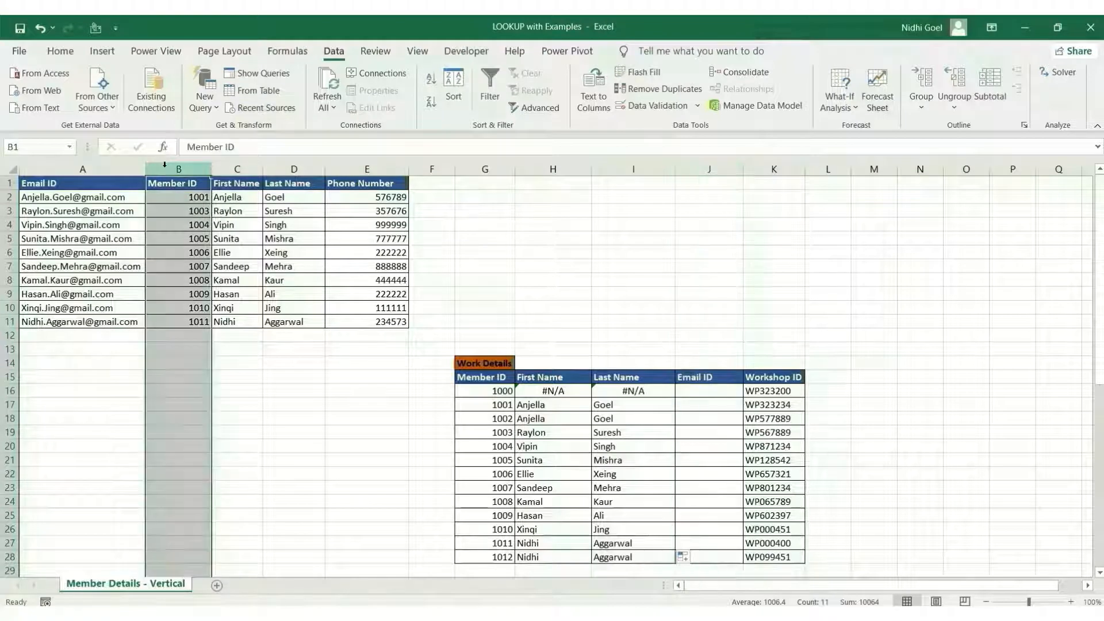
pyautogui.click(655, 390)
pyautogui.hotkey('ctrl', 'c')
pyautogui.press('Right')
pyautogui.hotkey('ctrl', 'v')
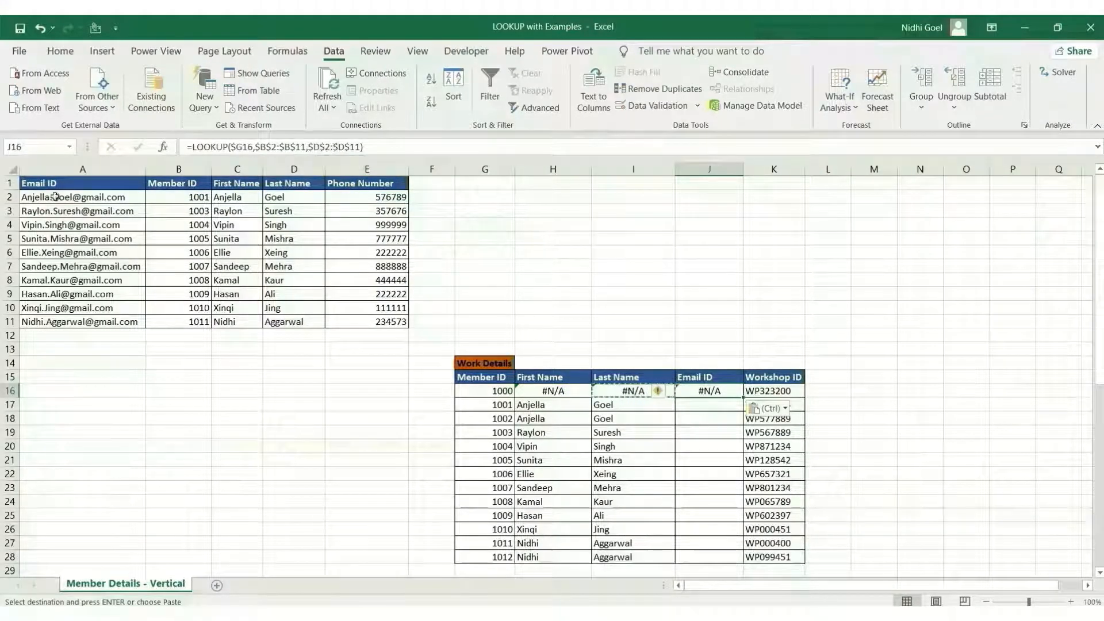
# Change the result vector in J16's formula to $A$2:$A$11 so it returns the email ID
pyautogui.click(320, 148)
pyautogui.press('BackSpace')
pyautogui.write('A')
pyautogui.press('Right')
pyautogui.press('Right')
pyautogui.press('Right')
pyautogui.press('Right')
pyautogui.press('Right')
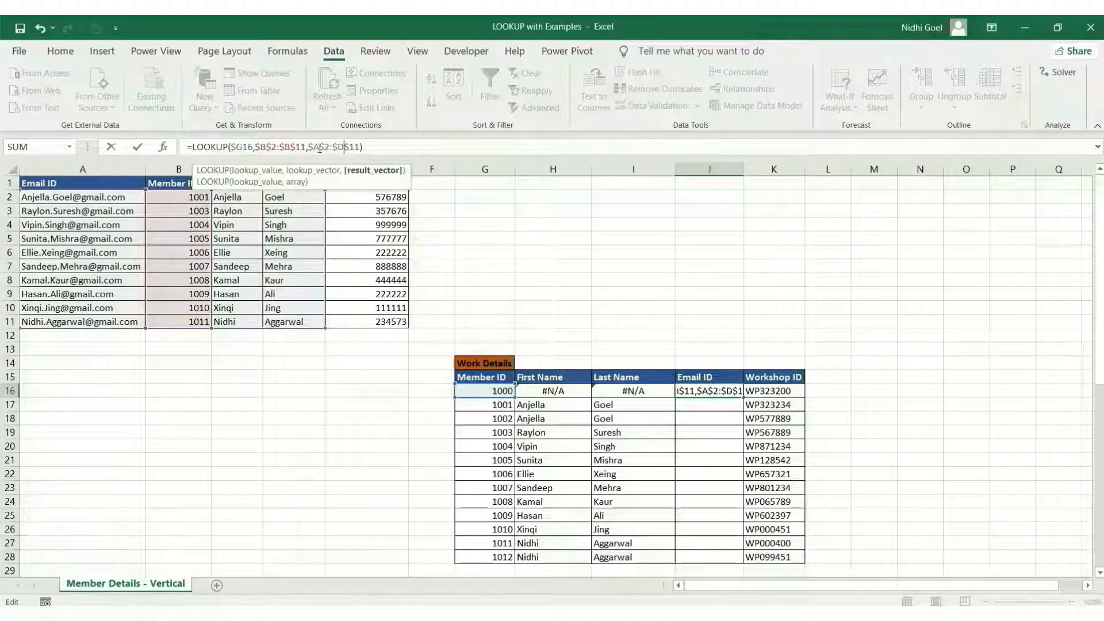
pyautogui.press('Return')
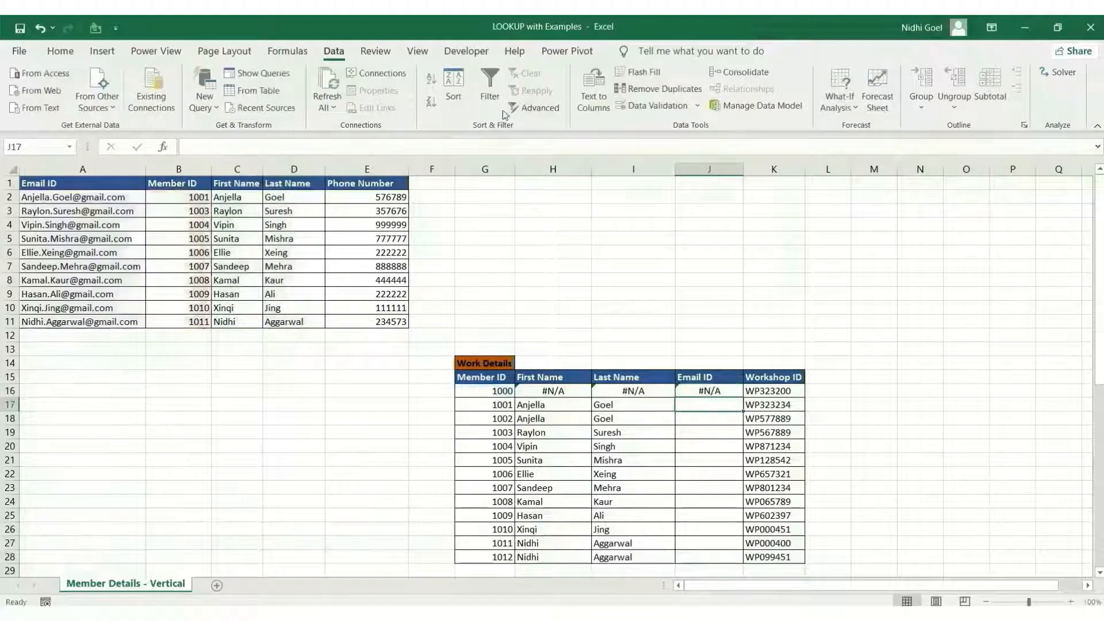
# Fill the Email ID formula from J16 down to J28 and autofit column J to its contents
pyautogui.click(732, 391)
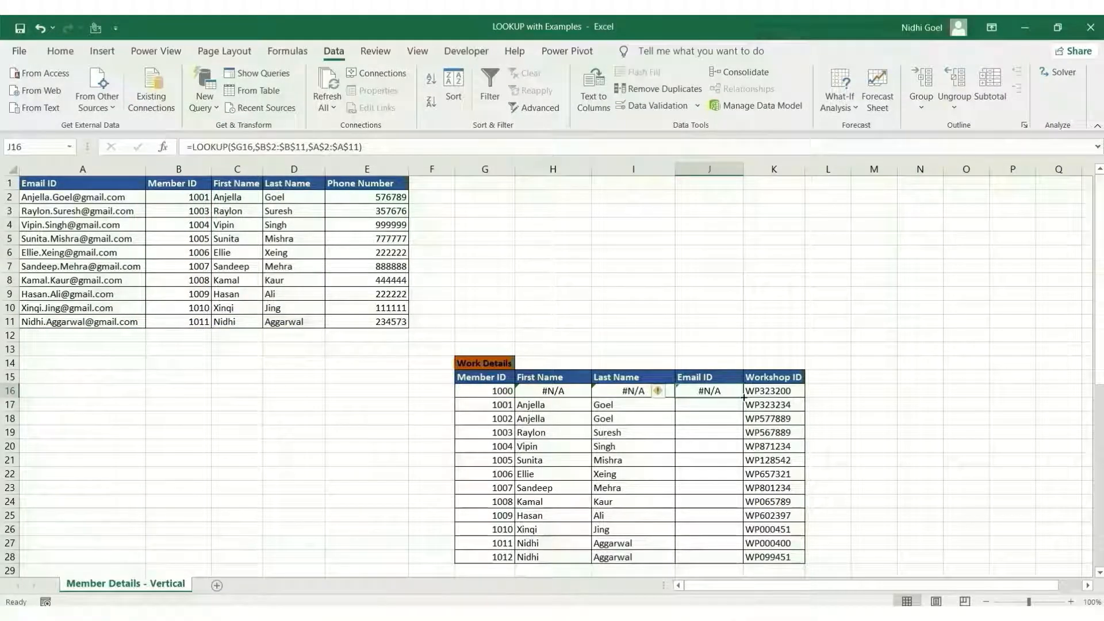
pyautogui.doubleClick(744, 397)
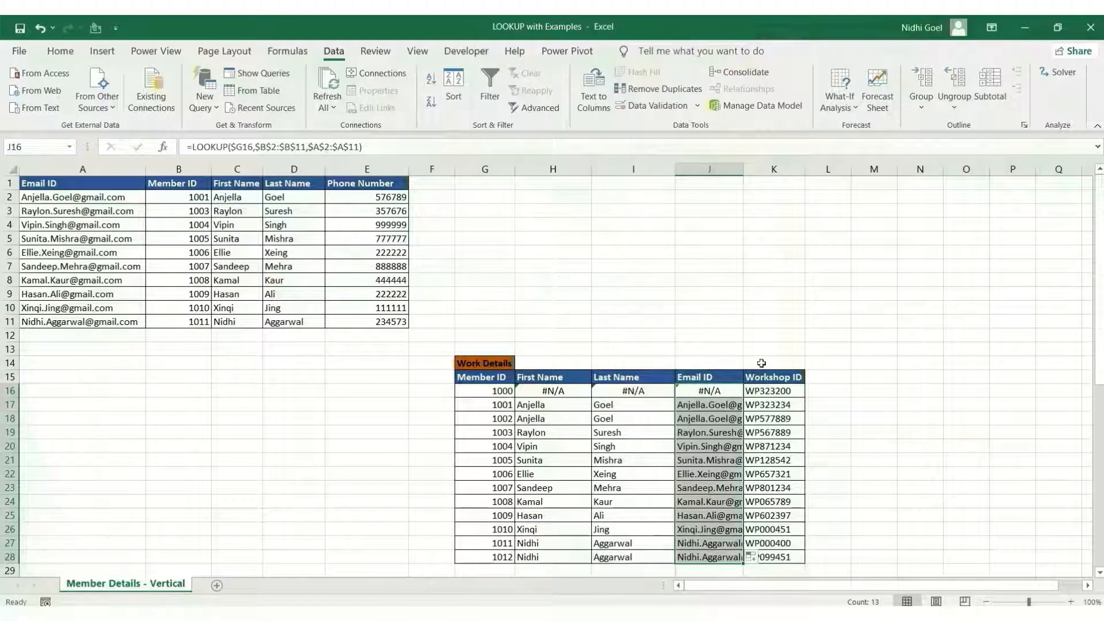
pyautogui.doubleClick(743, 174)
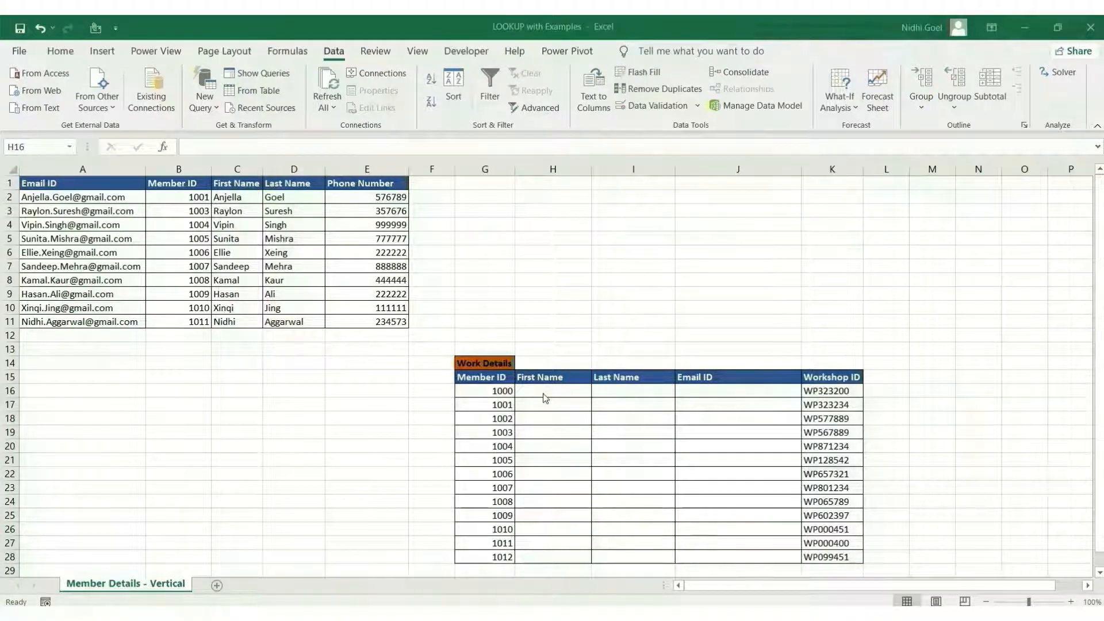
# Begin a LOOKUP formula in the empty First Name cell H16 with the column-locked lookup value $G16
pyautogui.click(540, 390)
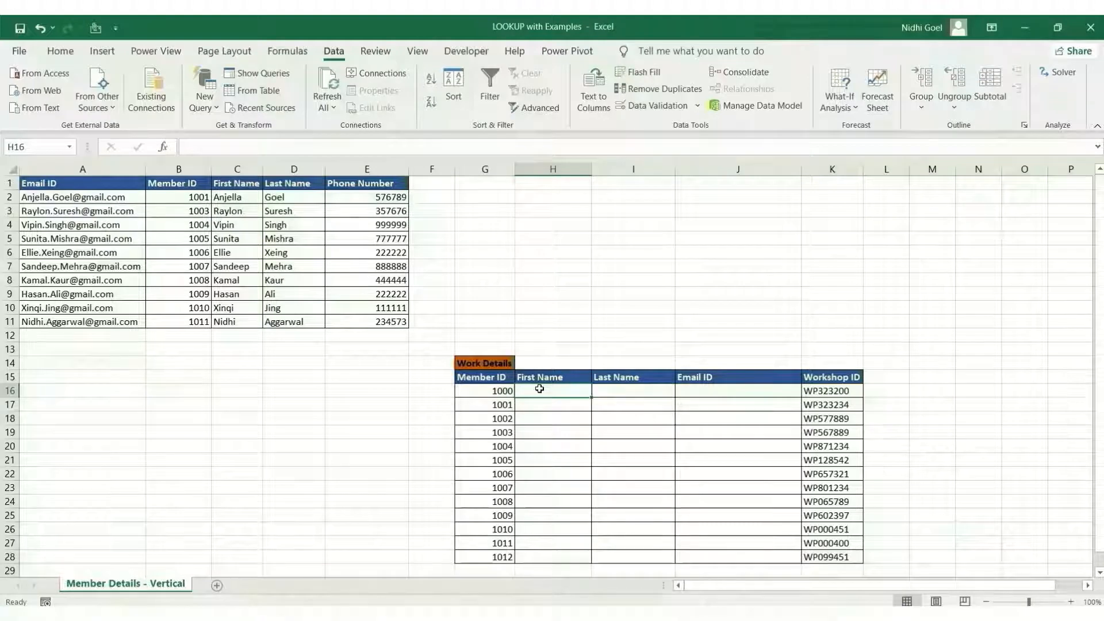
pyautogui.write('=LO')
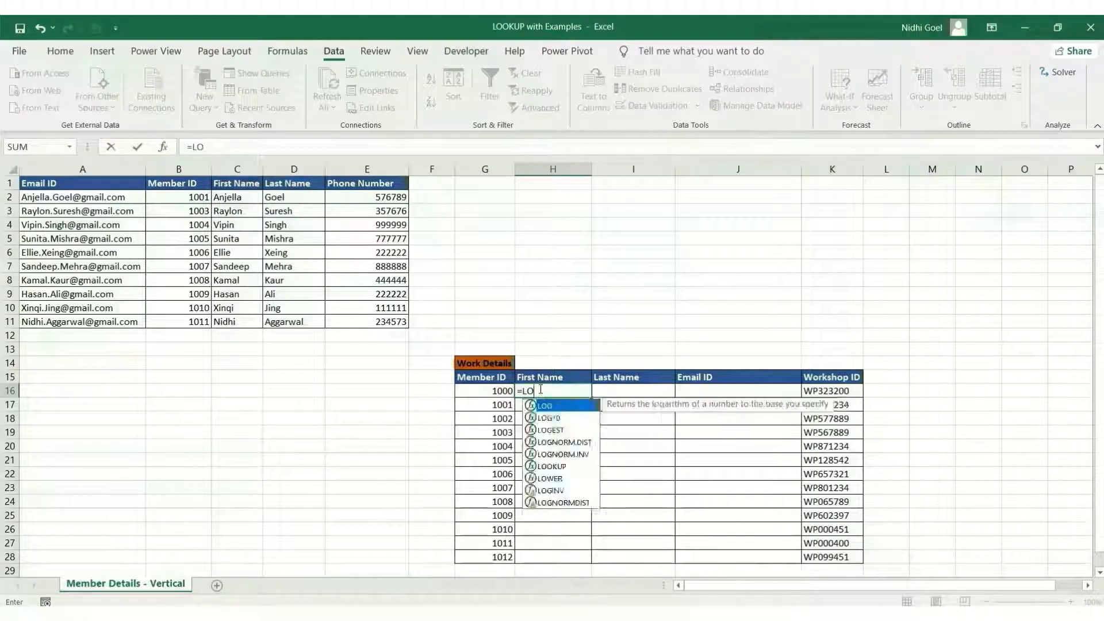
pyautogui.write('OKUP(')
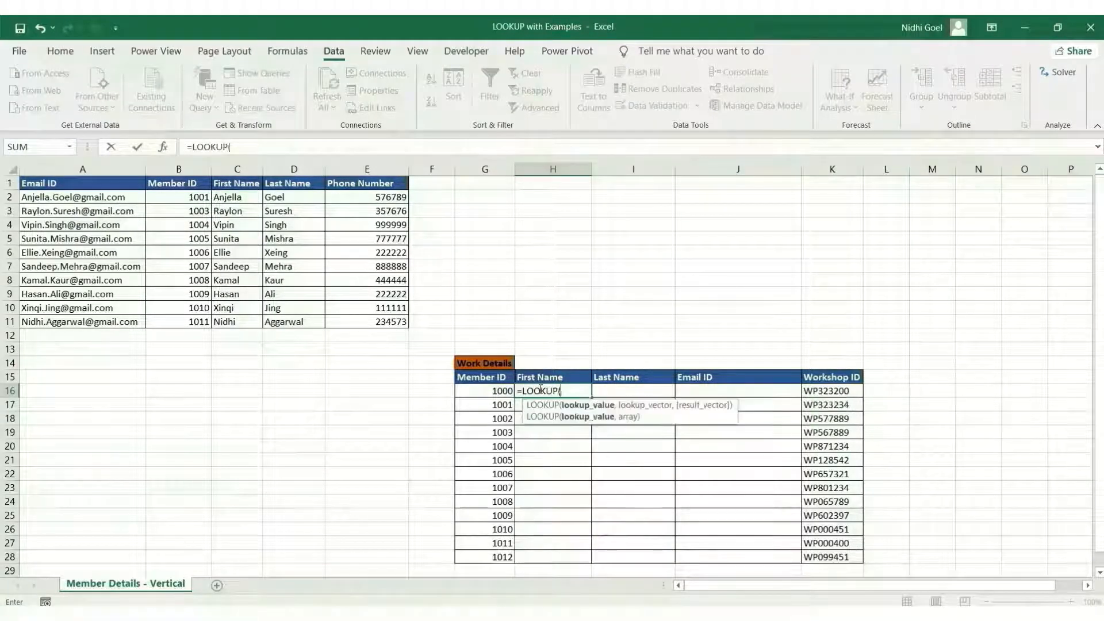
pyautogui.click(498, 391)
pyautogui.press('Left')
pyautogui.press('Left')
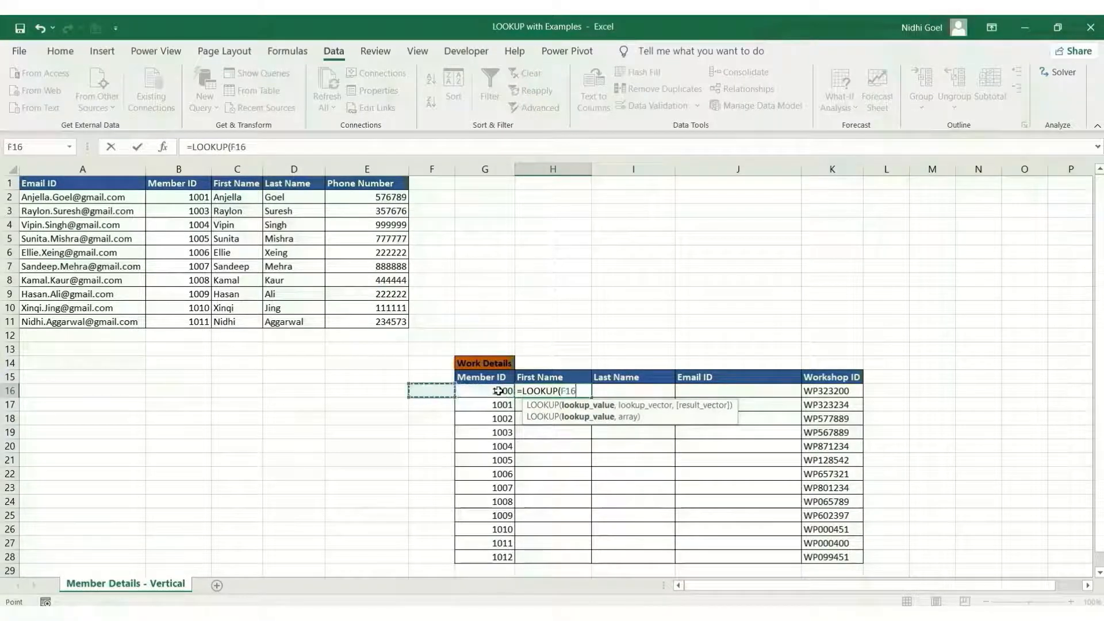
pyautogui.press('Right')
pyautogui.press('Right')
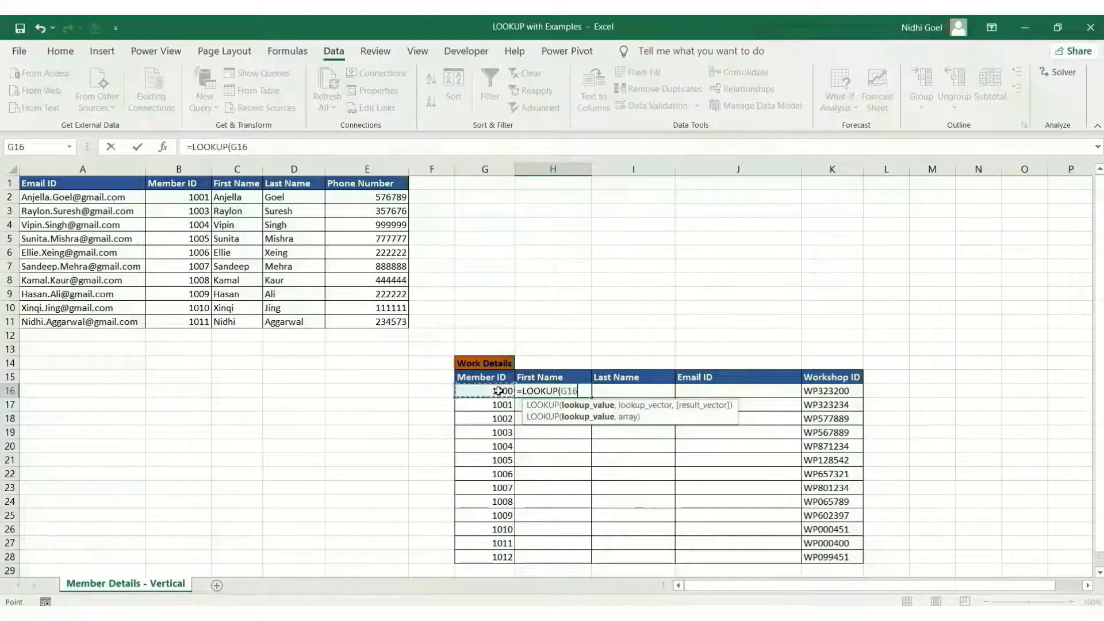
pyautogui.click(564, 391)
pyautogui.write('$')
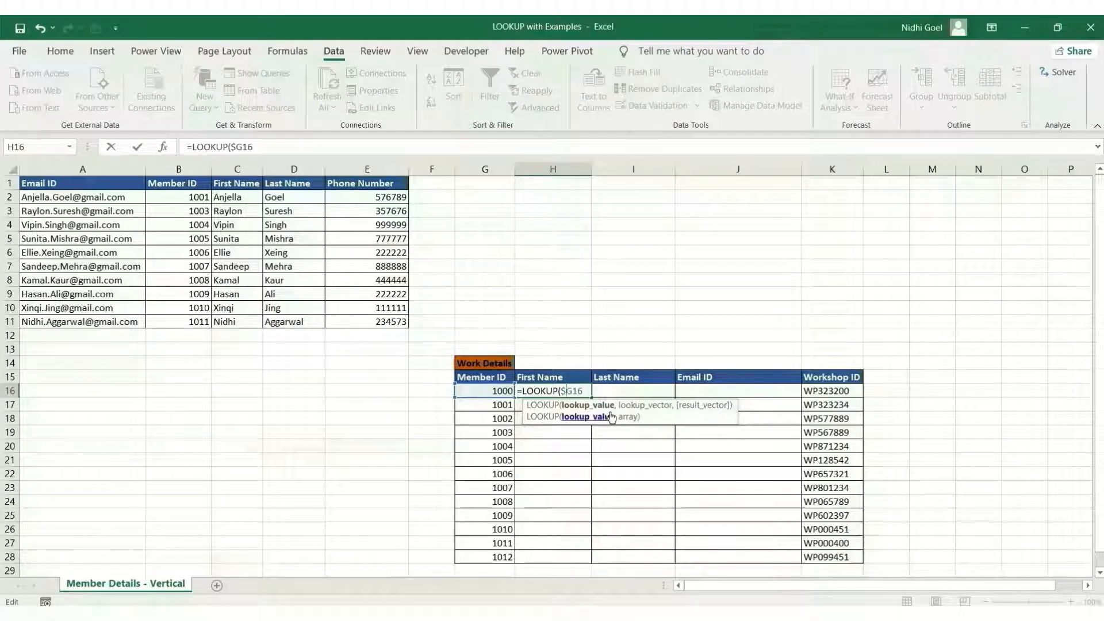
# Complete H16's LOOKUP formula with the member ID and first name range B2:C11 as its array
pyautogui.write(',')
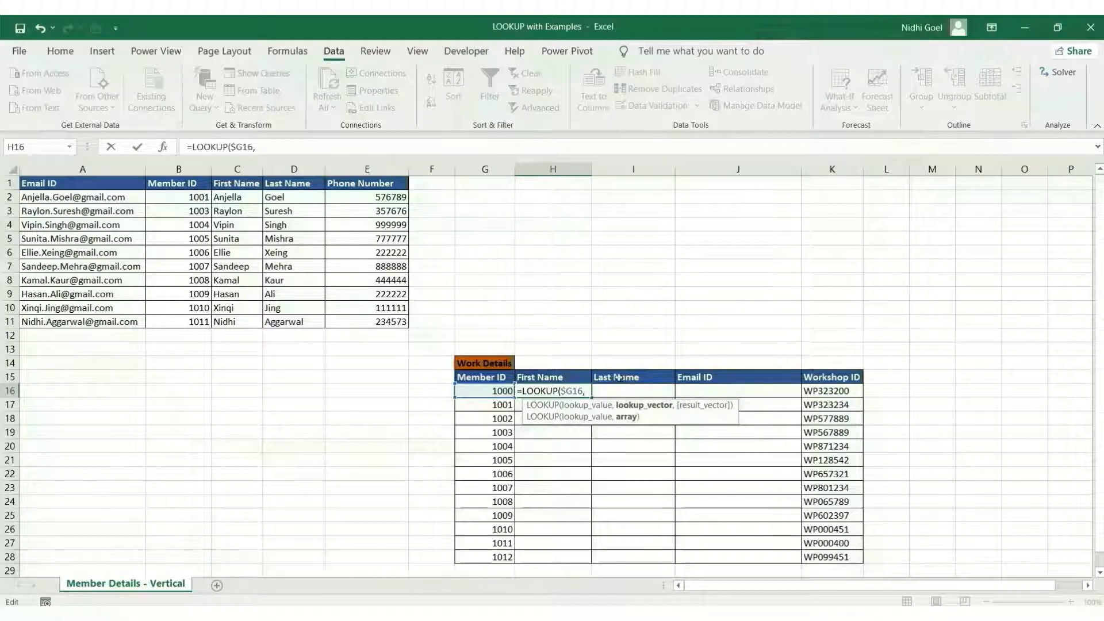
pyautogui.click(182, 197)
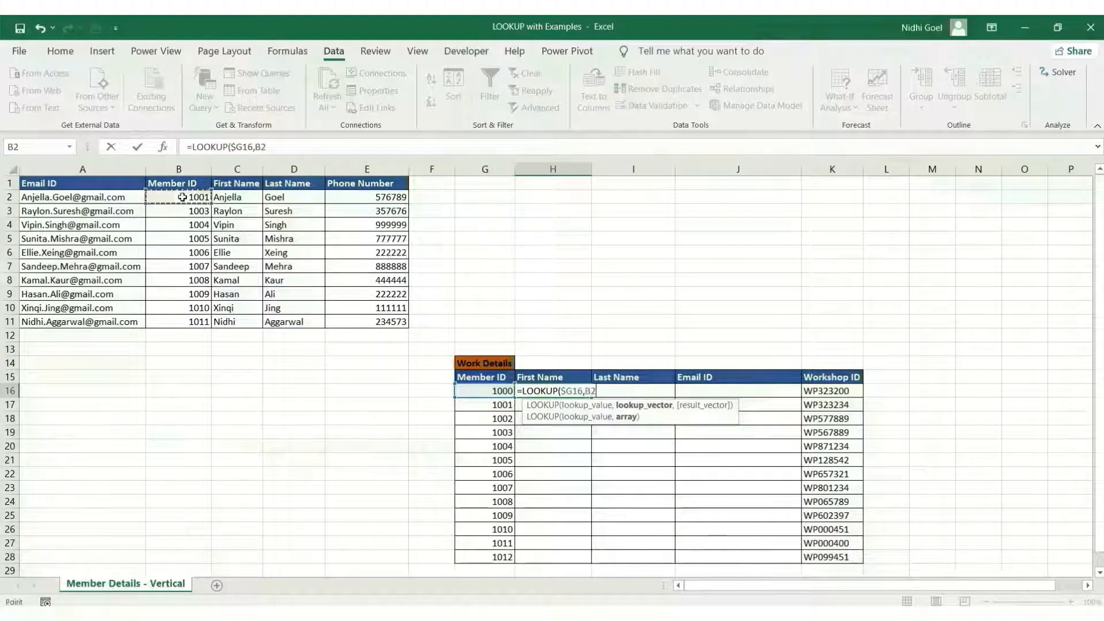
pyautogui.moveTo(225, 197)
pyautogui.mouseDown()
pyautogui.moveTo(247, 311)
pyautogui.moveTo(271, 331)
pyautogui.moveTo(245, 322)
pyautogui.mouseUp()
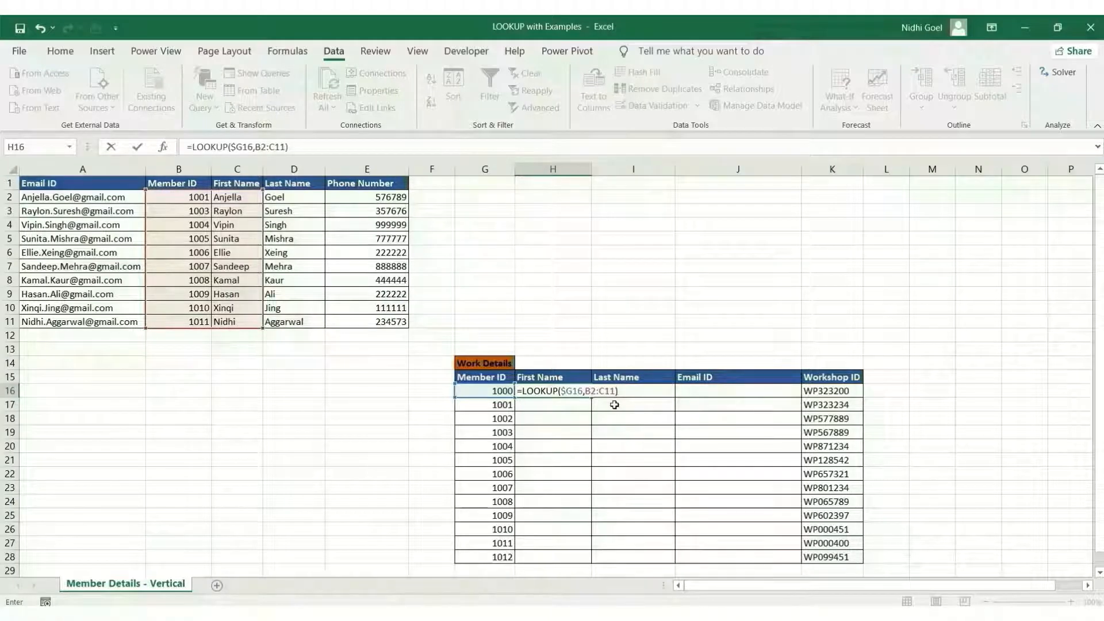
pyautogui.hotkey('ctrl', 'Return')
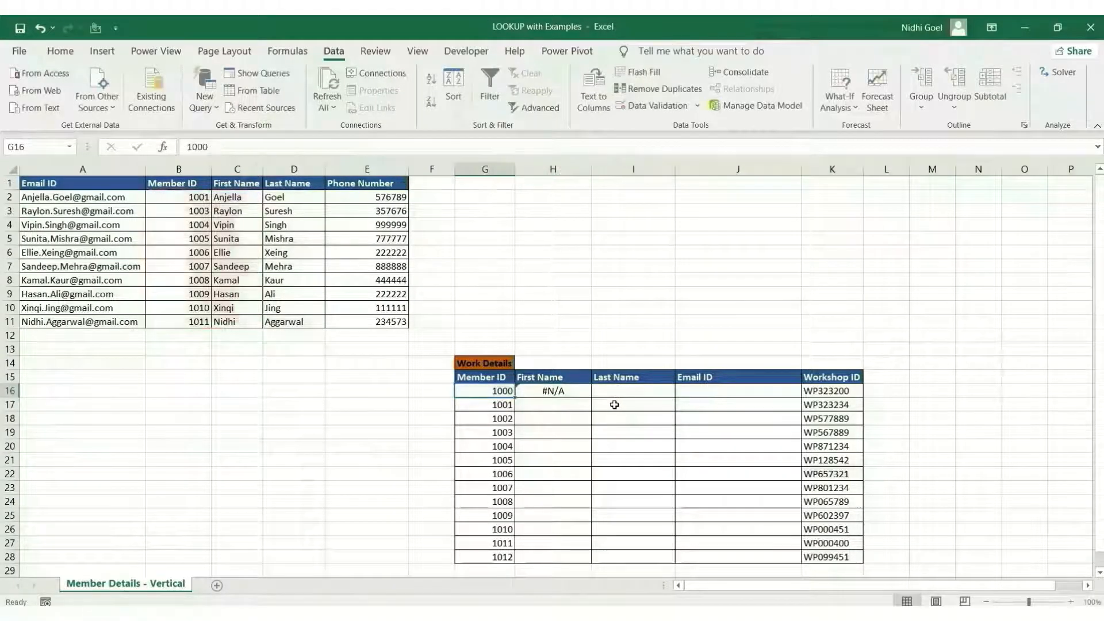
# Make the array in H16's LOOKUP formula absolute as $B$2:$C$11
pyautogui.click(264, 148)
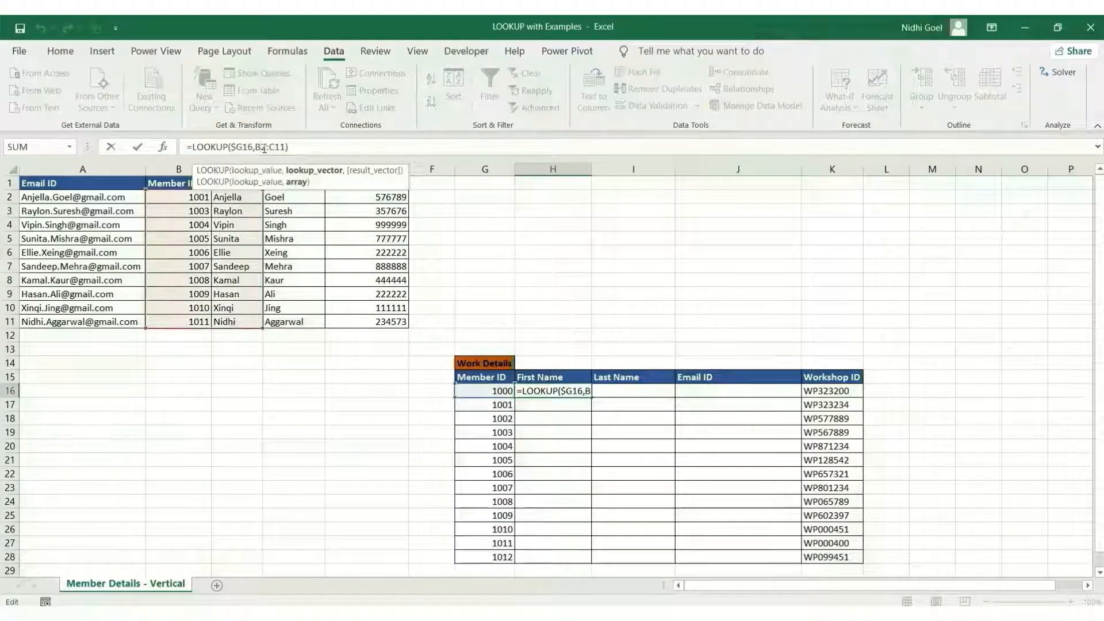
pyautogui.press('F4')
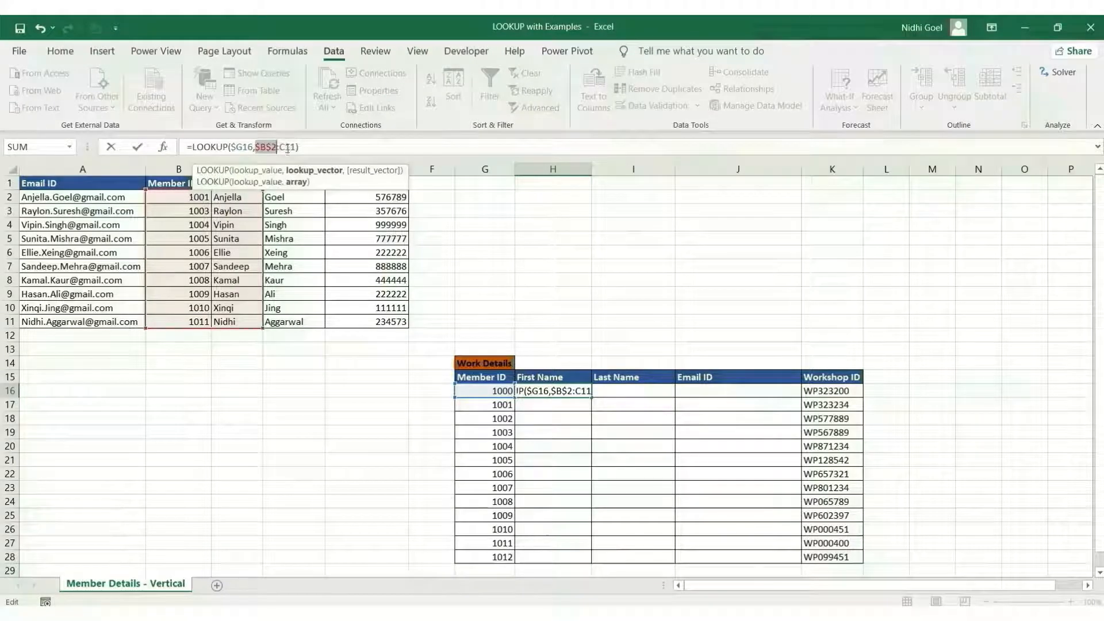
pyautogui.click(287, 146)
pyautogui.press('F4')
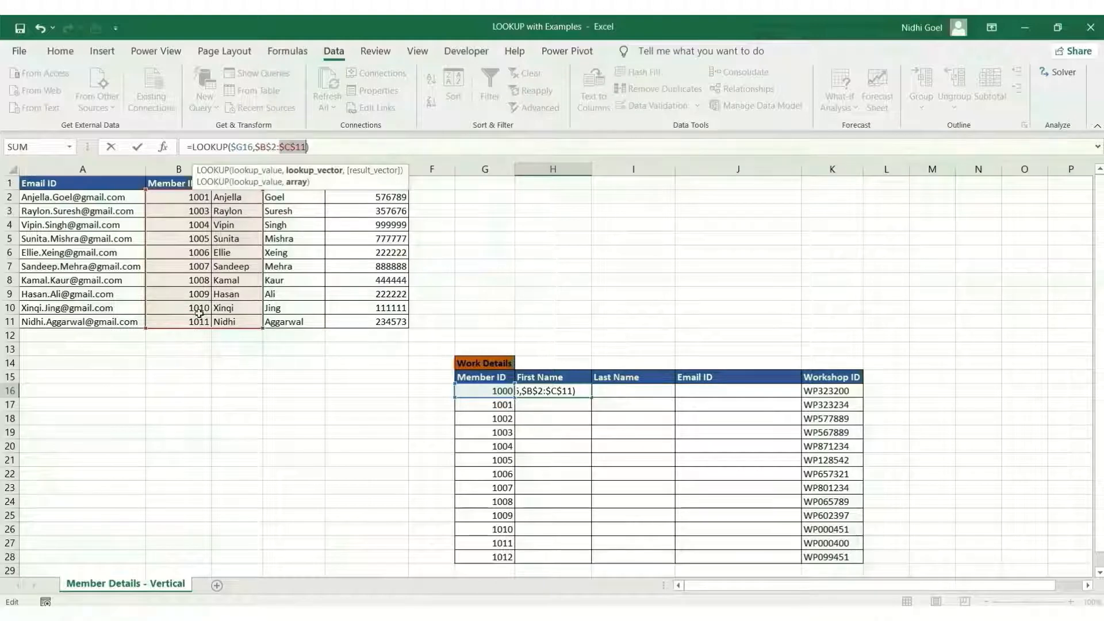
pyautogui.click(620, 436)
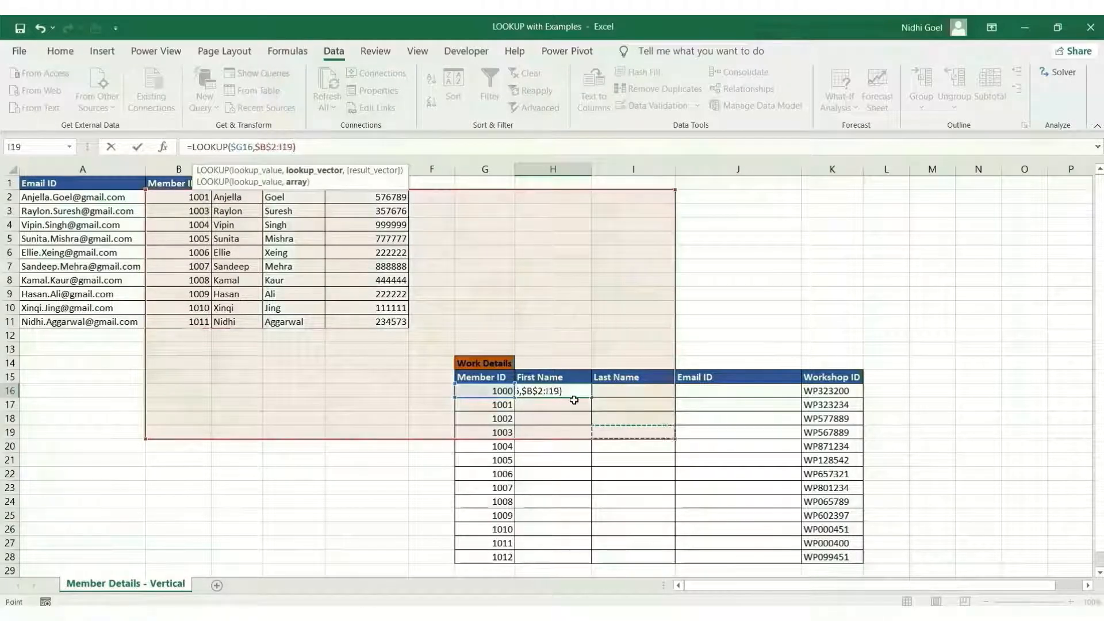
pyautogui.hotkey('ctrl', 'z')
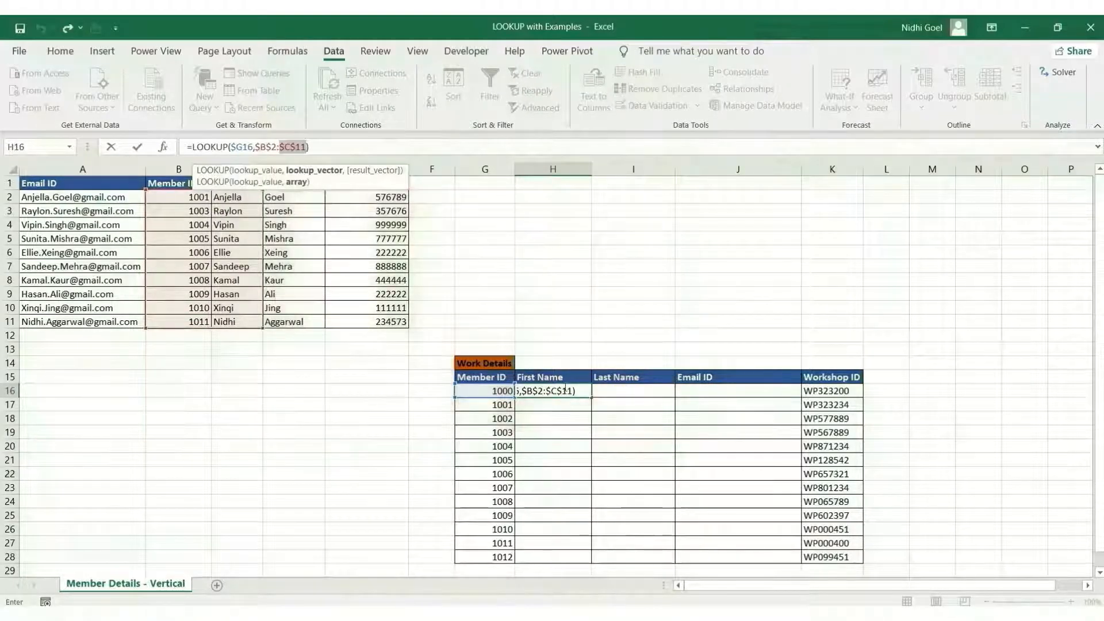
pyautogui.press('Return')
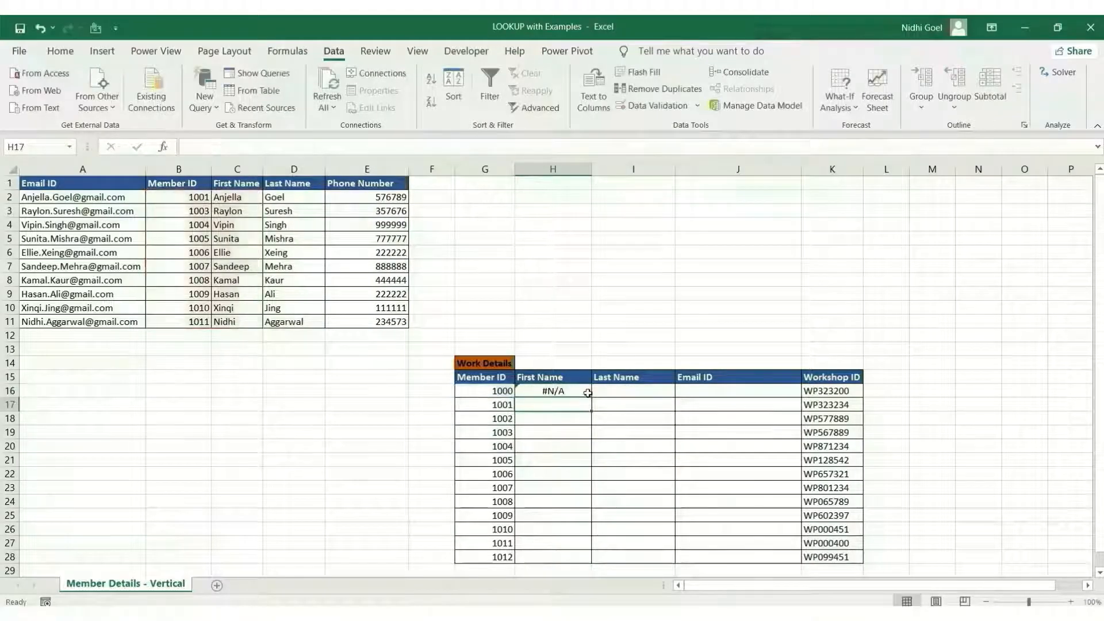
# Fill the array-form First Name formula from H16 down to H28
pyautogui.click(575, 391)
pyautogui.doubleClick(594, 397)
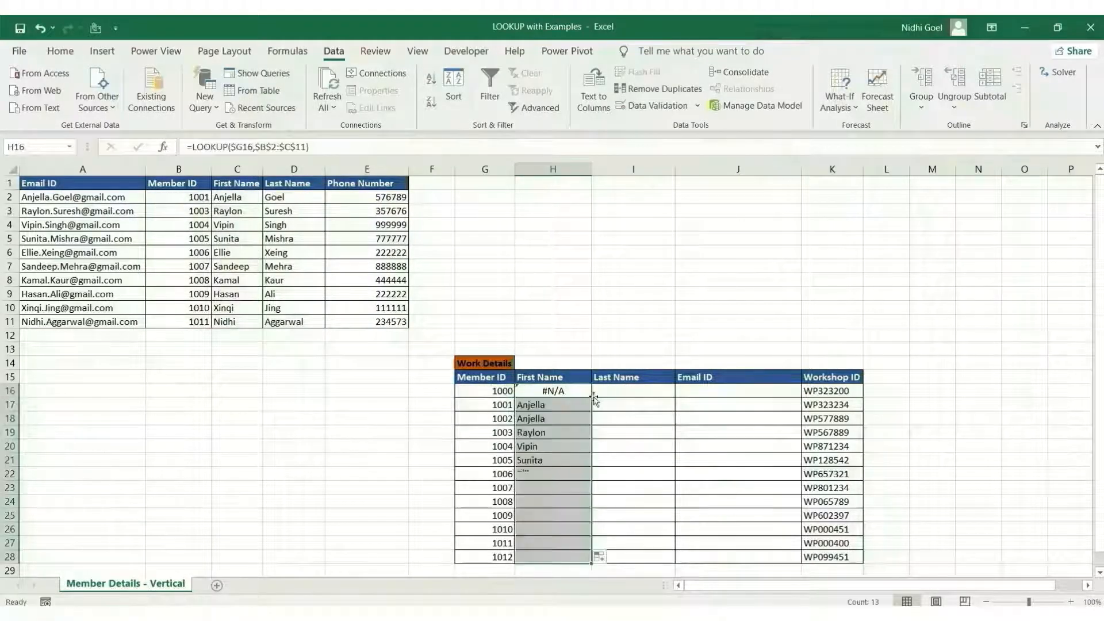
pyautogui.click(612, 434)
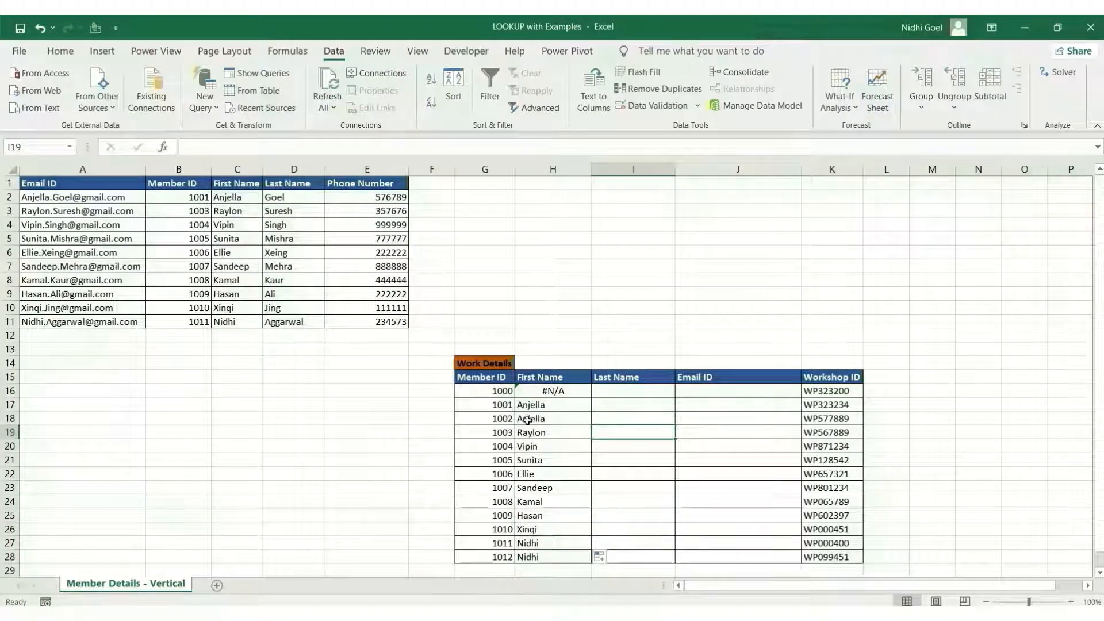
# Copy the array-form LOOKUP formula from H16 into the first Last Name cell, I16
pyautogui.click(548, 390)
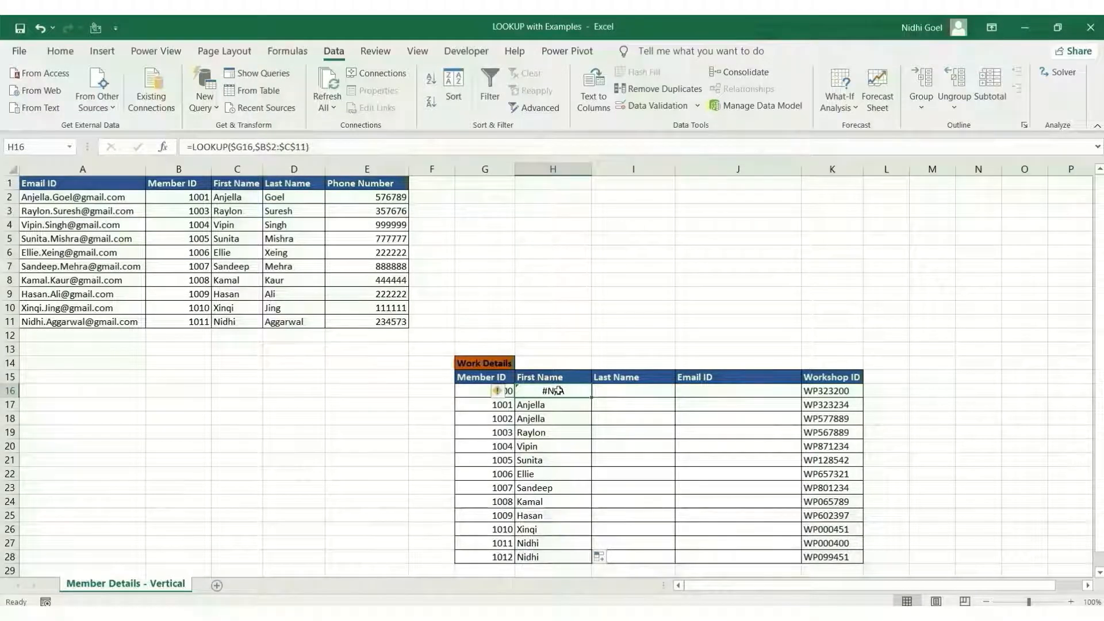
pyautogui.hotkey('ctrl', 'c')
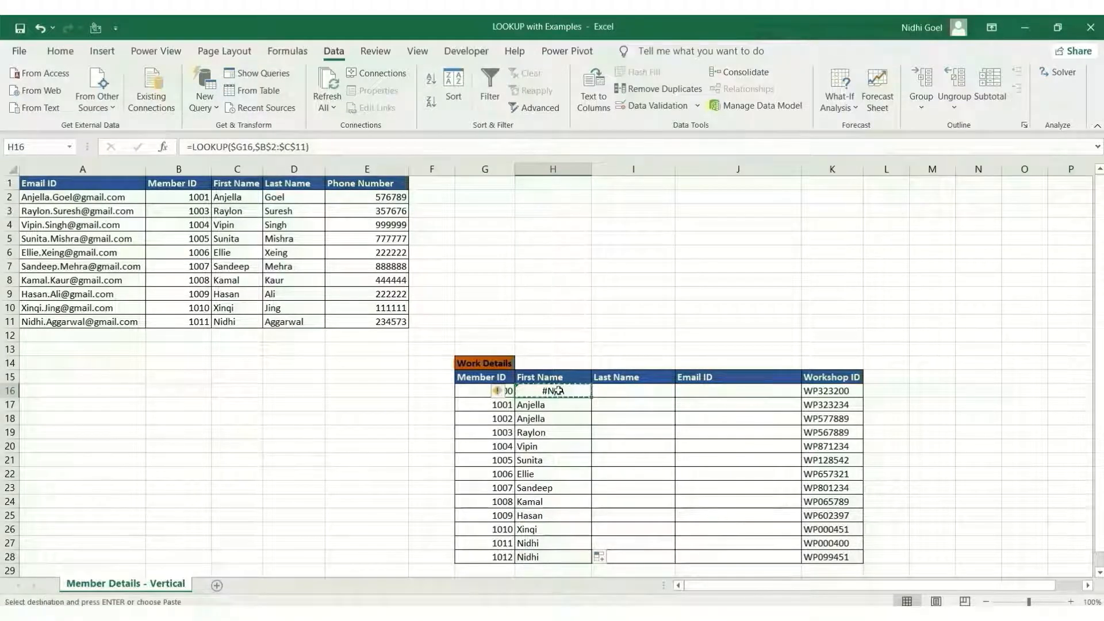
pyautogui.press('Right')
pyautogui.hotkey('ctrl', 'v')
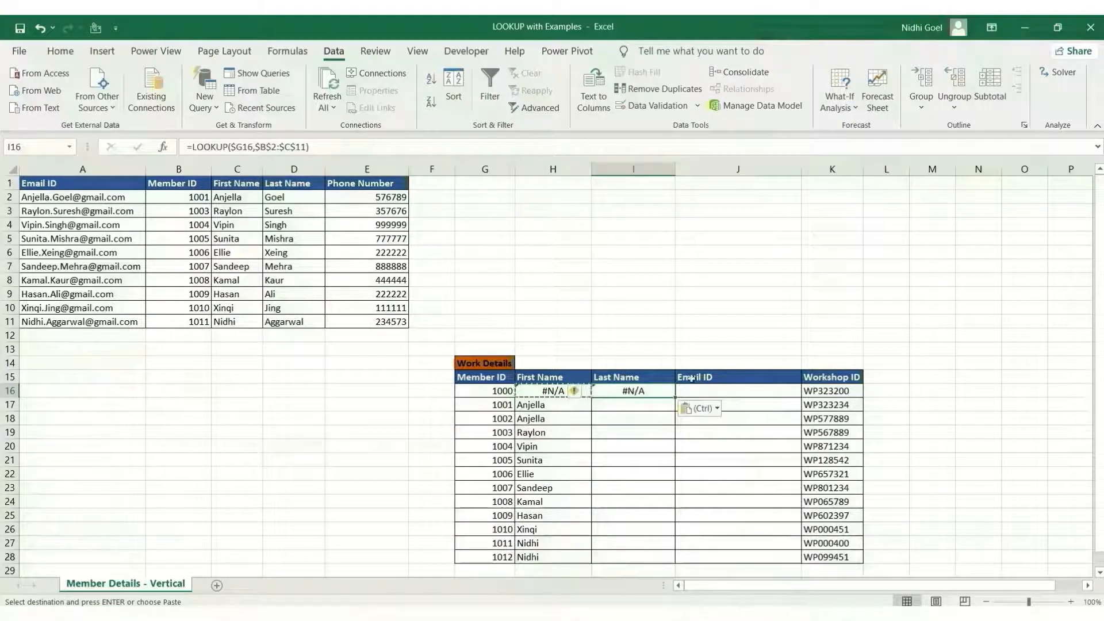
# Extend the array in I16's LOOKUP formula to $B$2:$D$11 and fill the Last Name formula down to I28
pyautogui.doubleClick(635, 391)
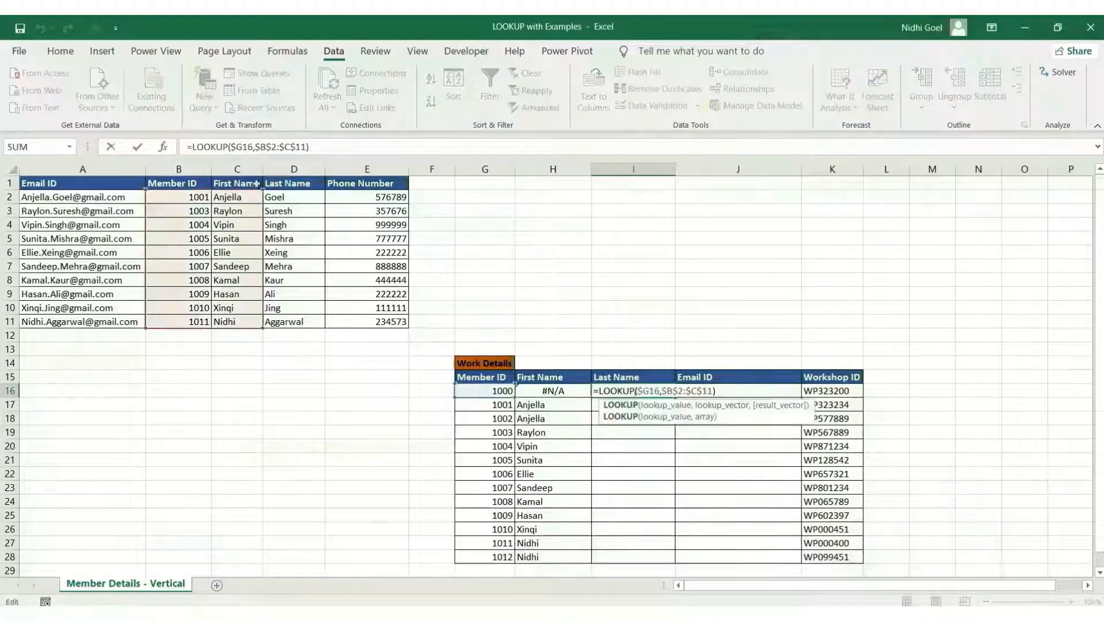
pyautogui.moveTo(257, 323); pyautogui.dragTo(309, 332)
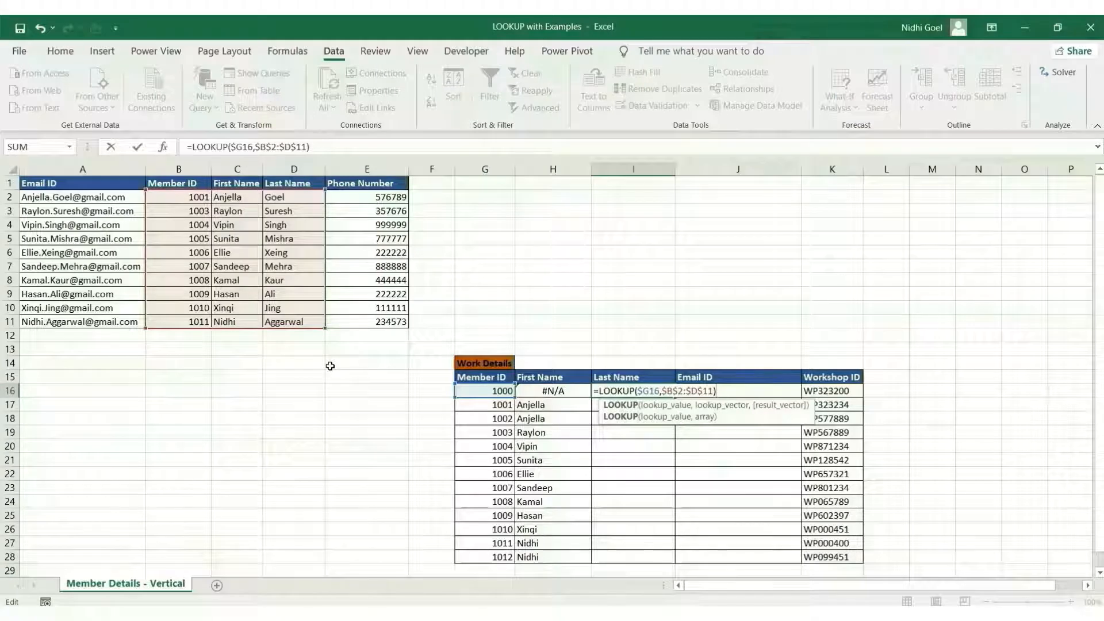
pyautogui.press('Return')
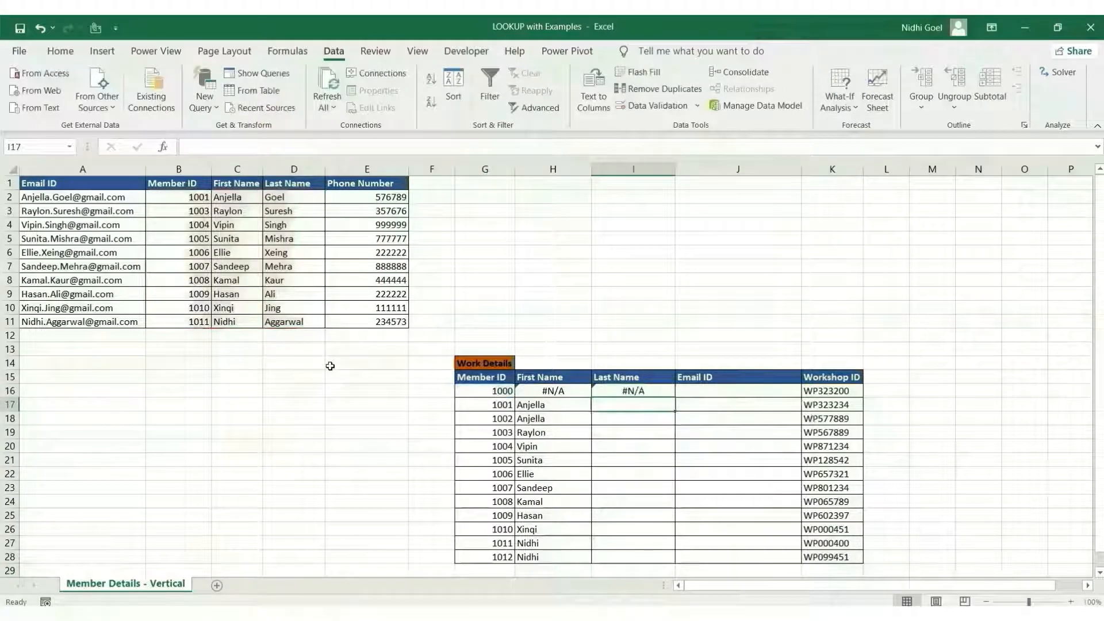
pyautogui.click(656, 391)
pyautogui.doubleClick(674, 395)
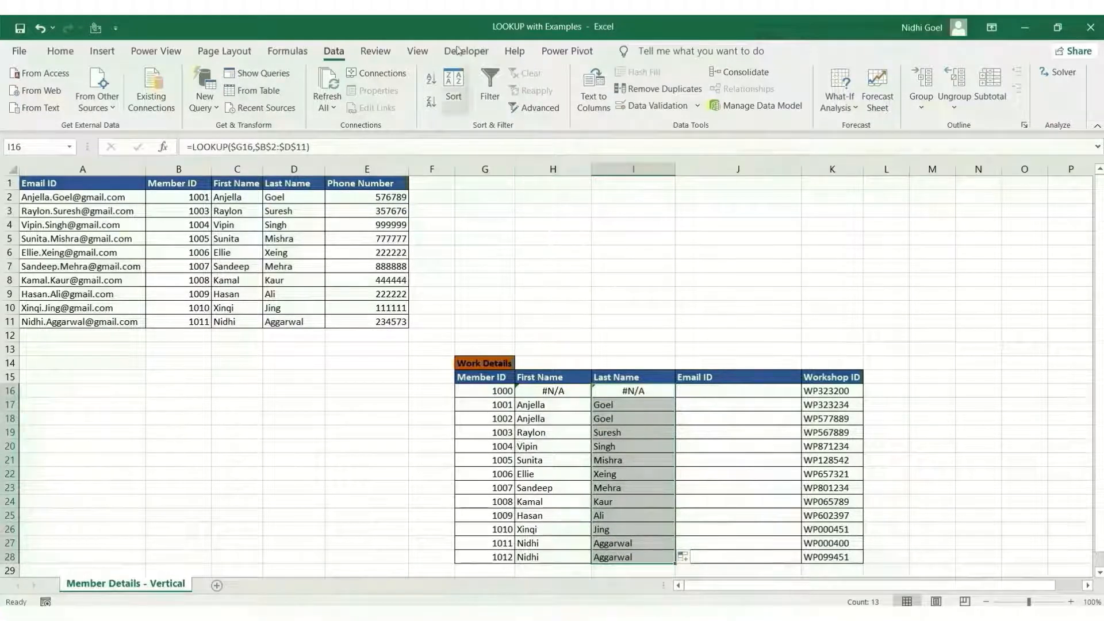
# Start a LOOKUP formula in the first Email ID cell, J16, with $G16 as the lookup value
pyautogui.press('Right')
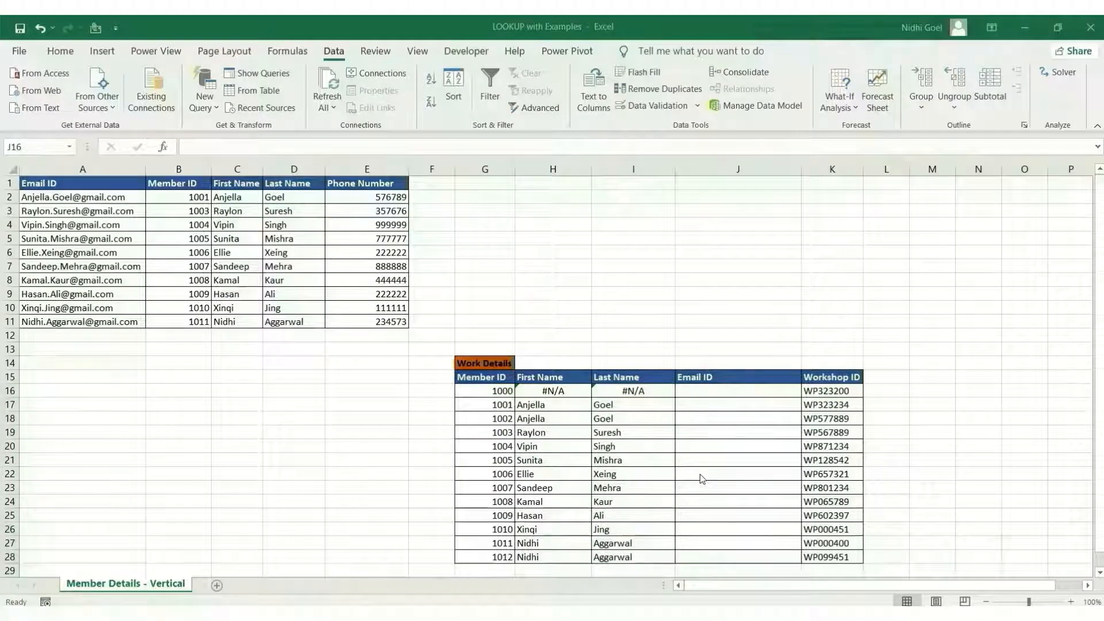
pyautogui.click(703, 379)
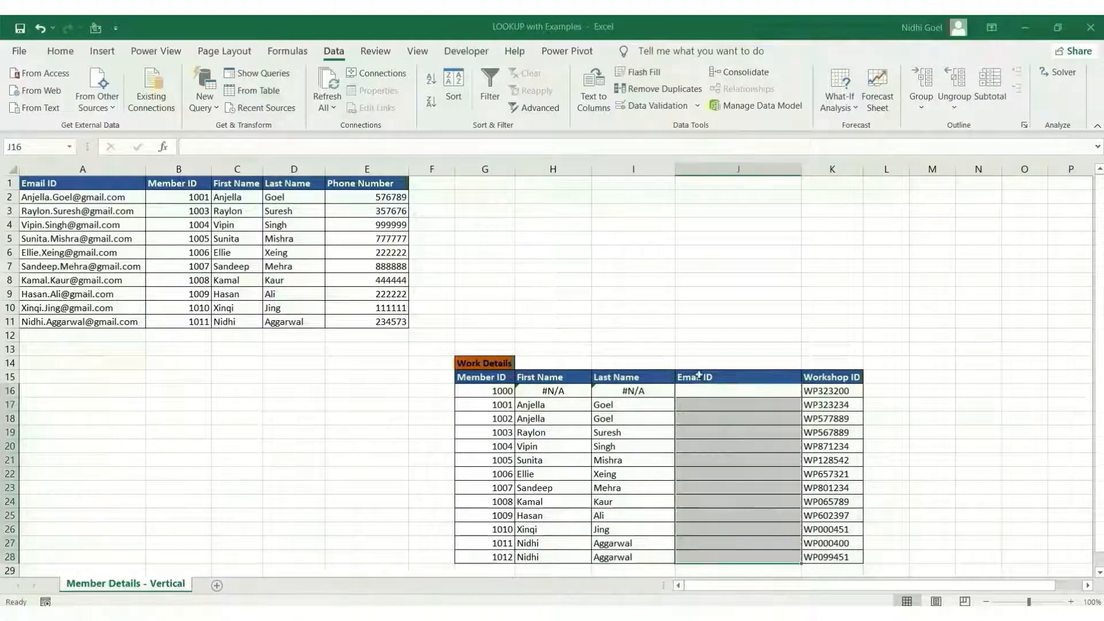
pyautogui.click(712, 391)
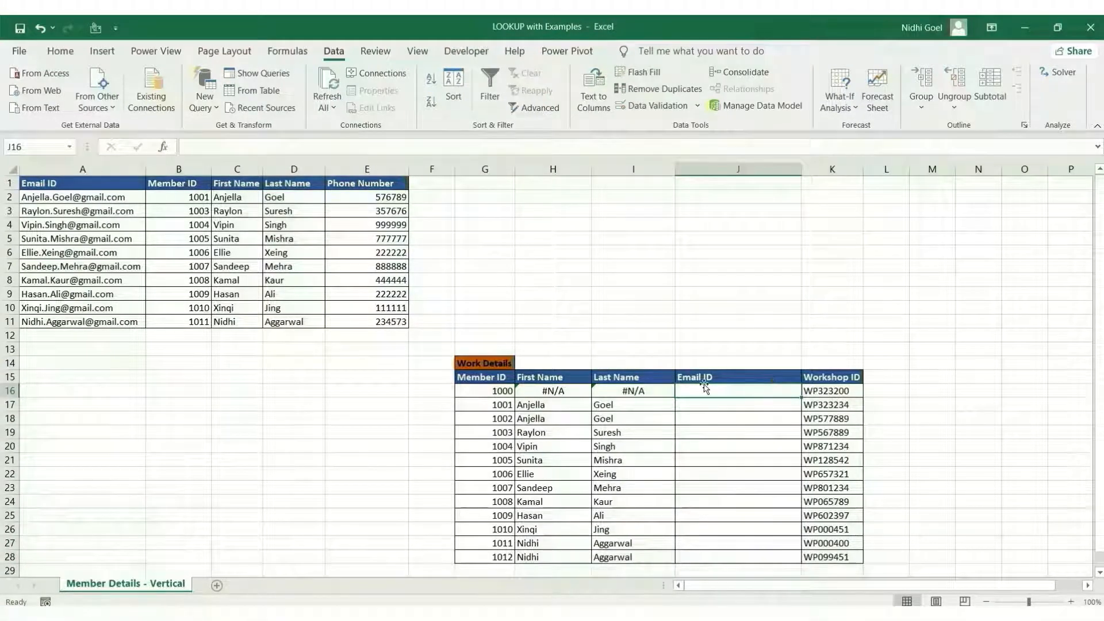
pyautogui.write('=LOOKUP')
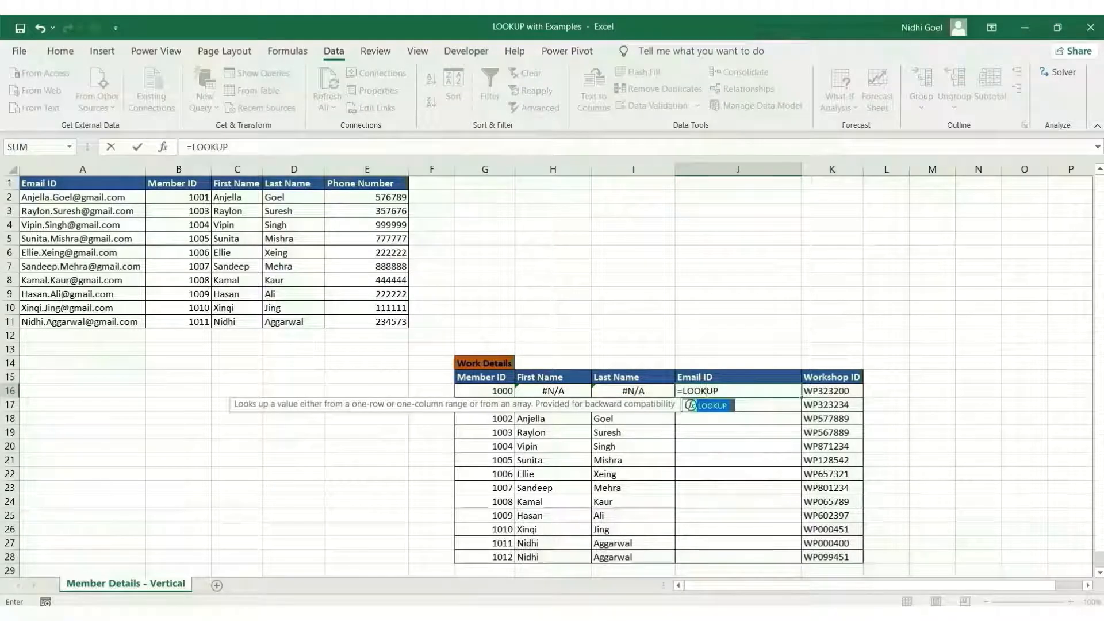
pyautogui.write('(')
pyautogui.click(497, 393)
pyautogui.click(724, 391)
pyautogui.write('$G16')
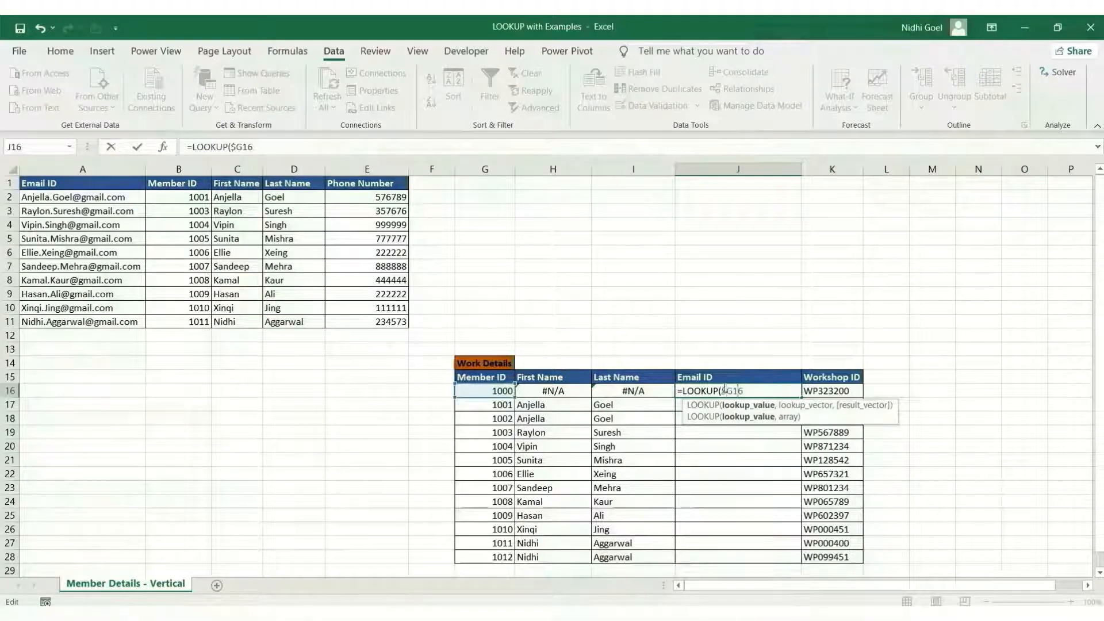
pyautogui.write('.')
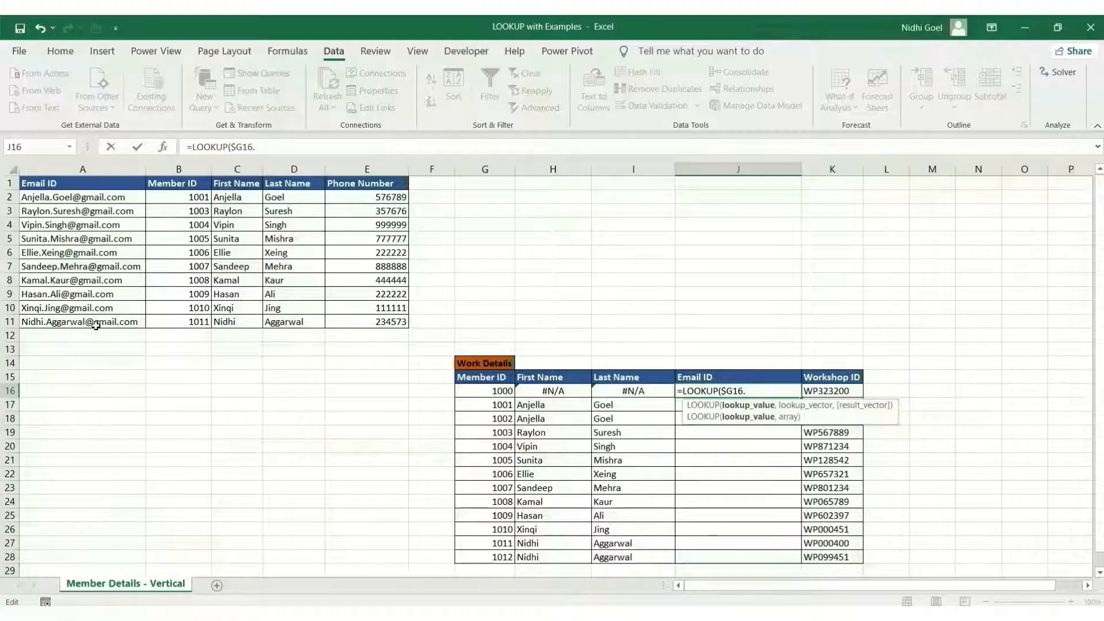
pyautogui.moveTo(90, 169); pyautogui.dragTo(175, 178)
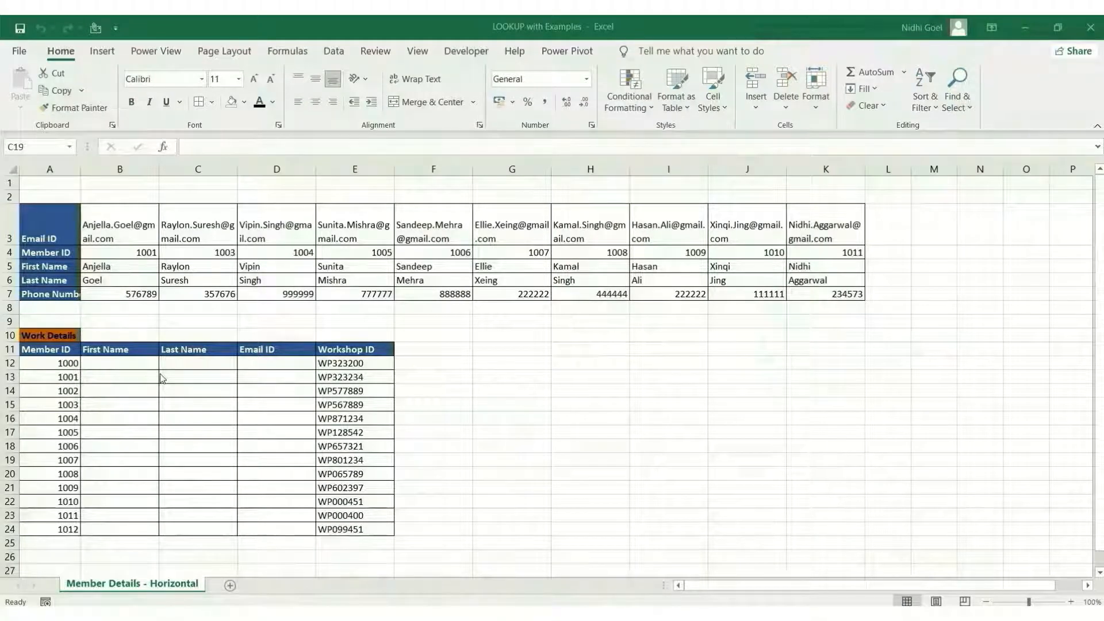
# On the horizontal member details sheet, start a LOOKUP formula in First Name cell B12 with $A12 as the lookup value
pyautogui.click(112, 366)
pyautogui.click(112, 365)
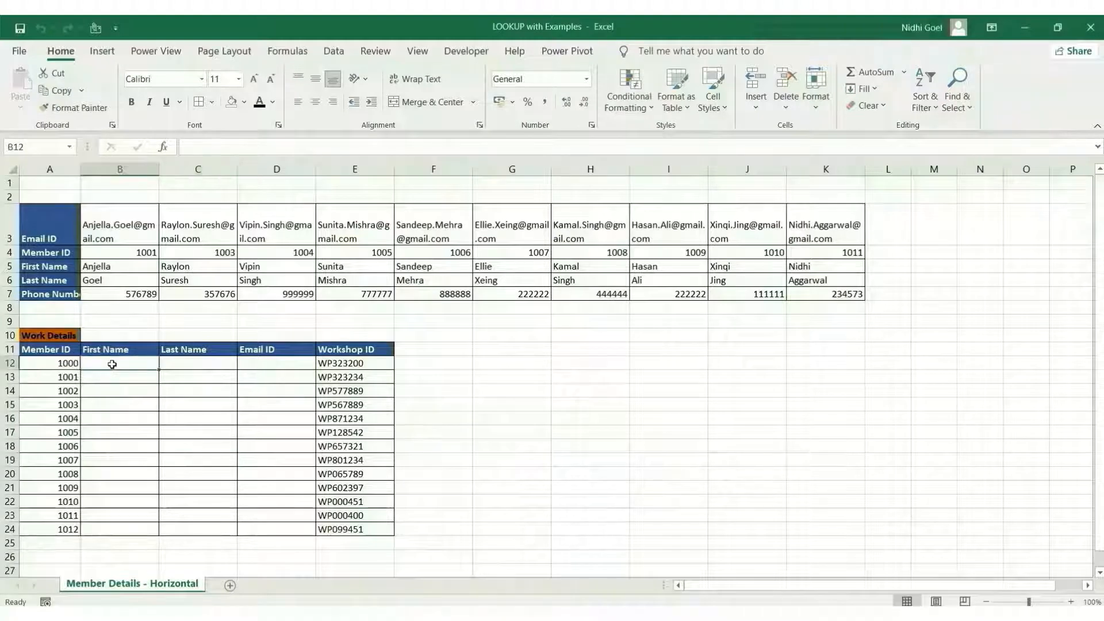
pyautogui.write('=')
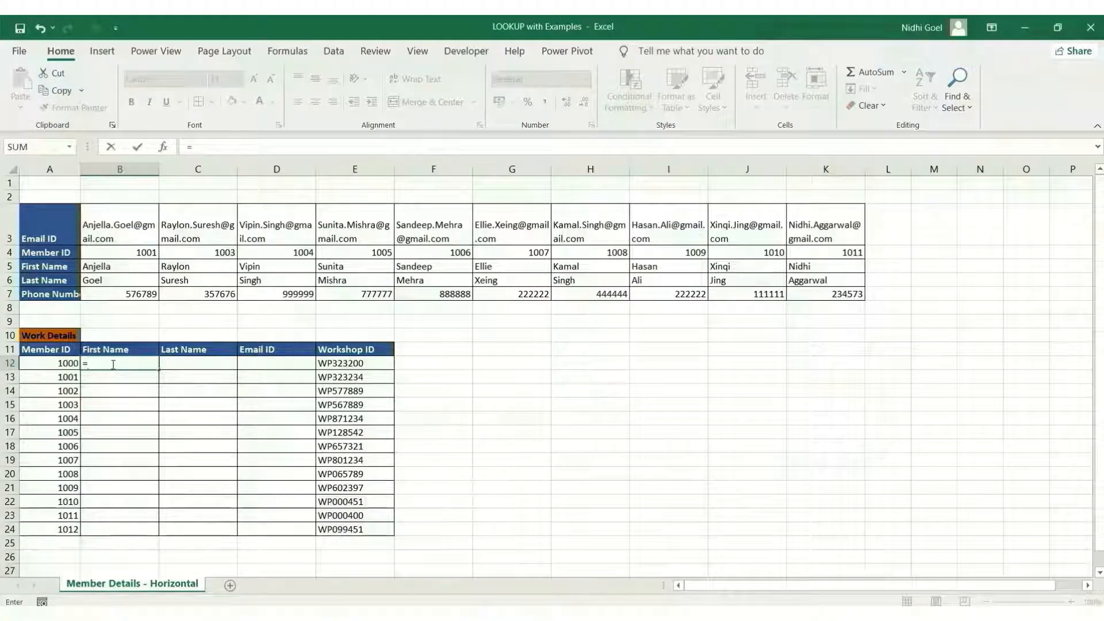
pyautogui.write('LOOKUP')
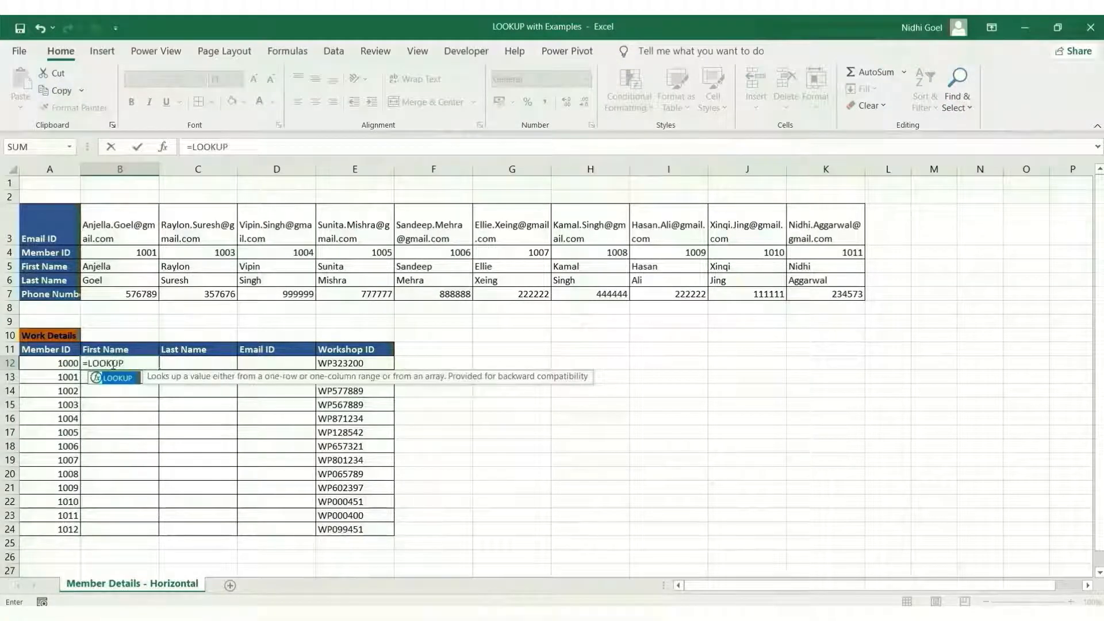
pyautogui.write('(')
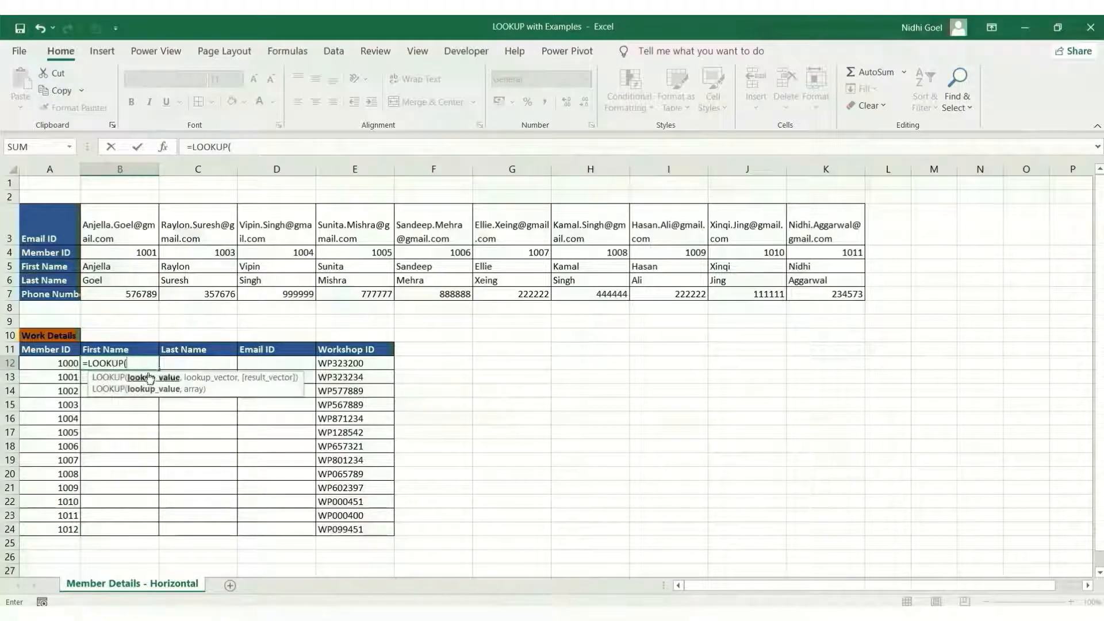
pyautogui.click(61, 366)
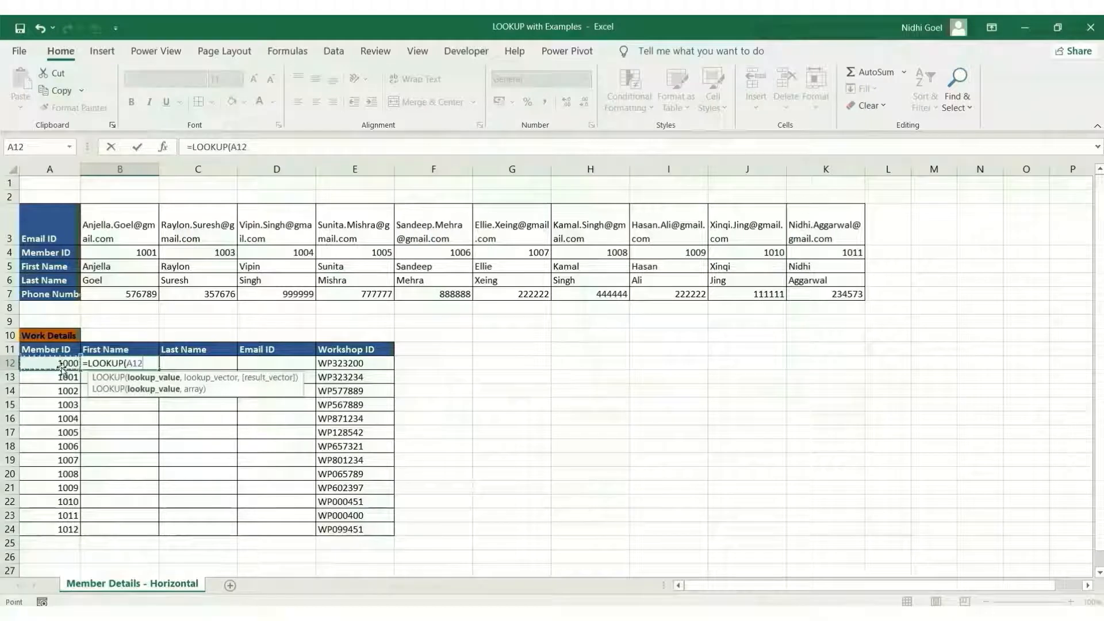
pyautogui.click(129, 363)
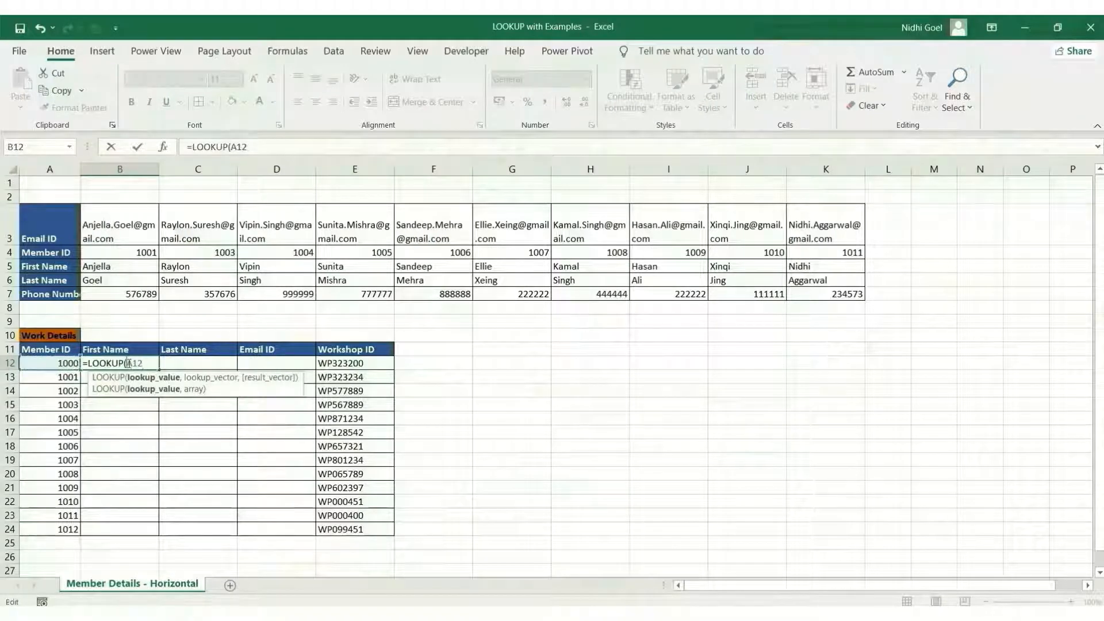
pyautogui.write('$A12,')
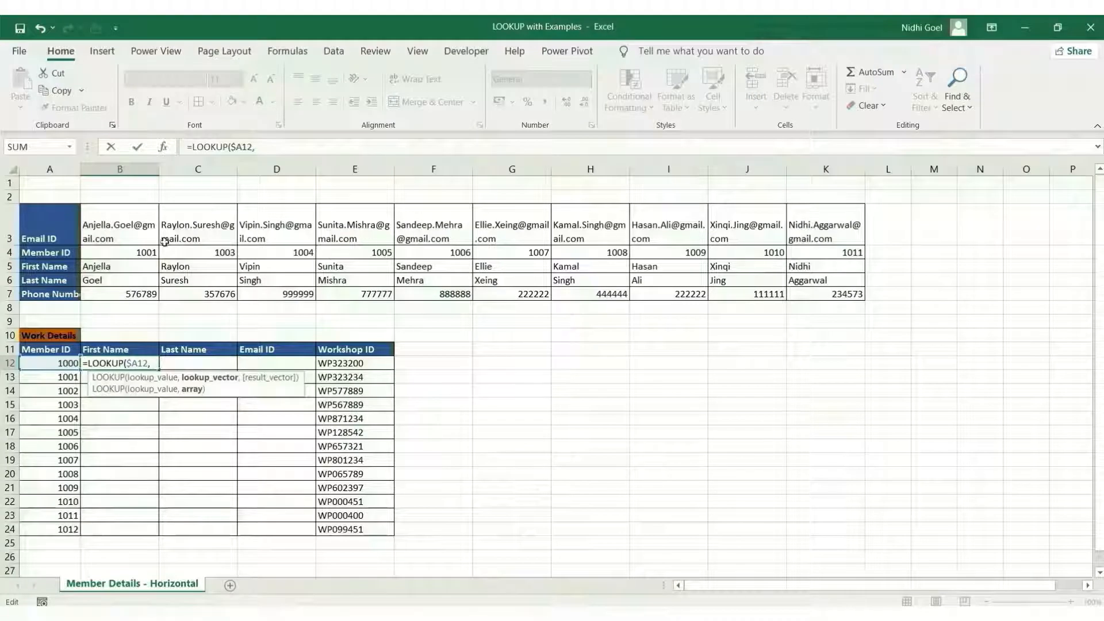
# Add the Member ID row B4:K4 as lookup vector and the First Name row B5:K5 as result vector in B12's formula
pyautogui.moveTo(102, 253); pyautogui.dragTo(846, 255)
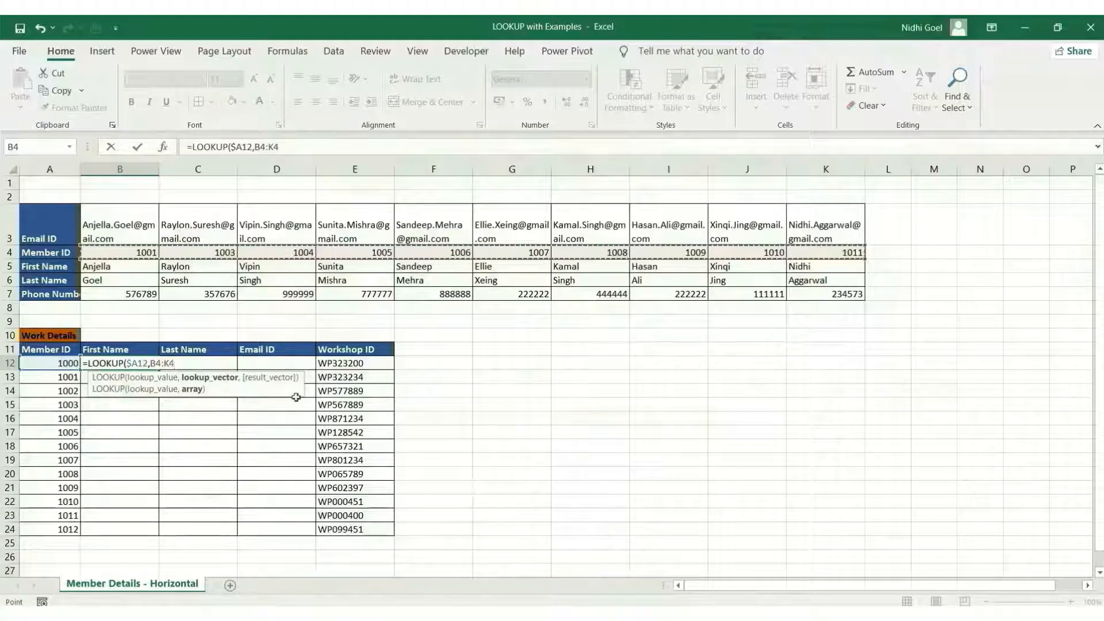
pyautogui.write(',')
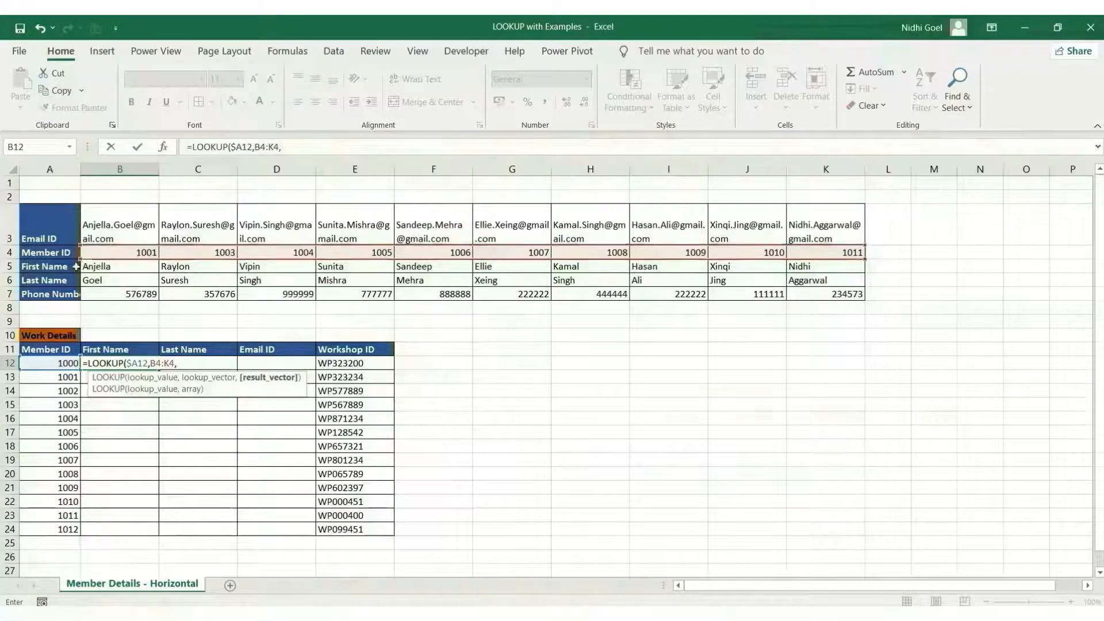
pyautogui.moveTo(87, 267); pyautogui.dragTo(839, 267)
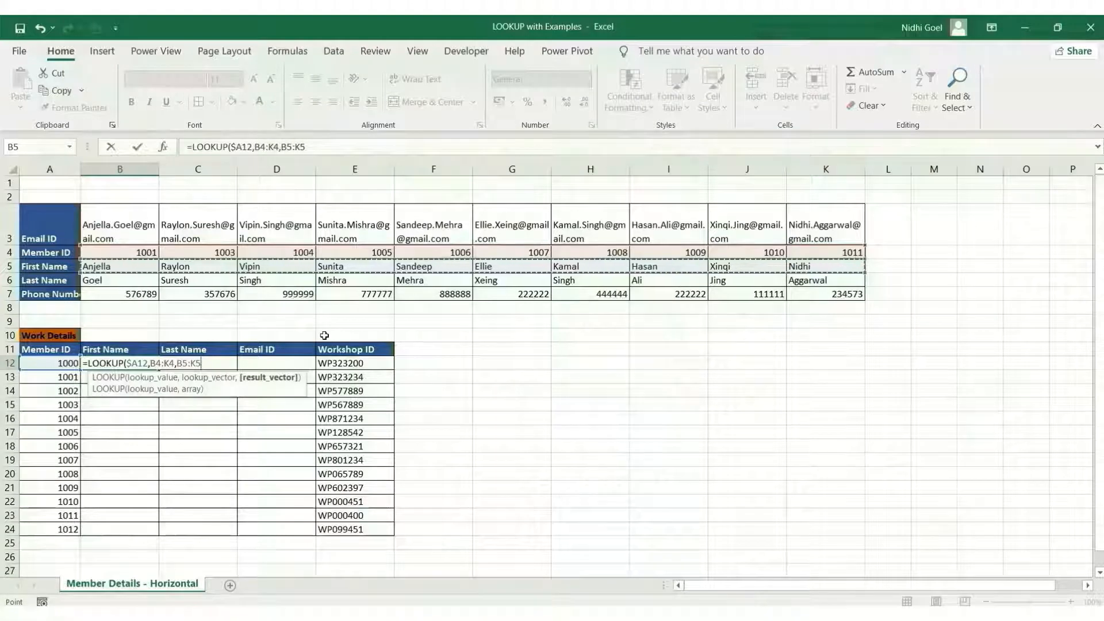
# Make both vectors in B12's LOOKUP formula absolute as $B$4:$K$4 and $B$5:$K$5, and enter the formula
pyautogui.click(156, 362)
pyautogui.press('F4')
pyautogui.press('Right')
pyautogui.press('Right')
pyautogui.press('F4')
pyautogui.press('Right')
pyautogui.press('Right')
pyautogui.press('F4')
pyautogui.press('Right')
pyautogui.press('Right')
pyautogui.press('F4')
pyautogui.press('Right')
pyautogui.press('Return')
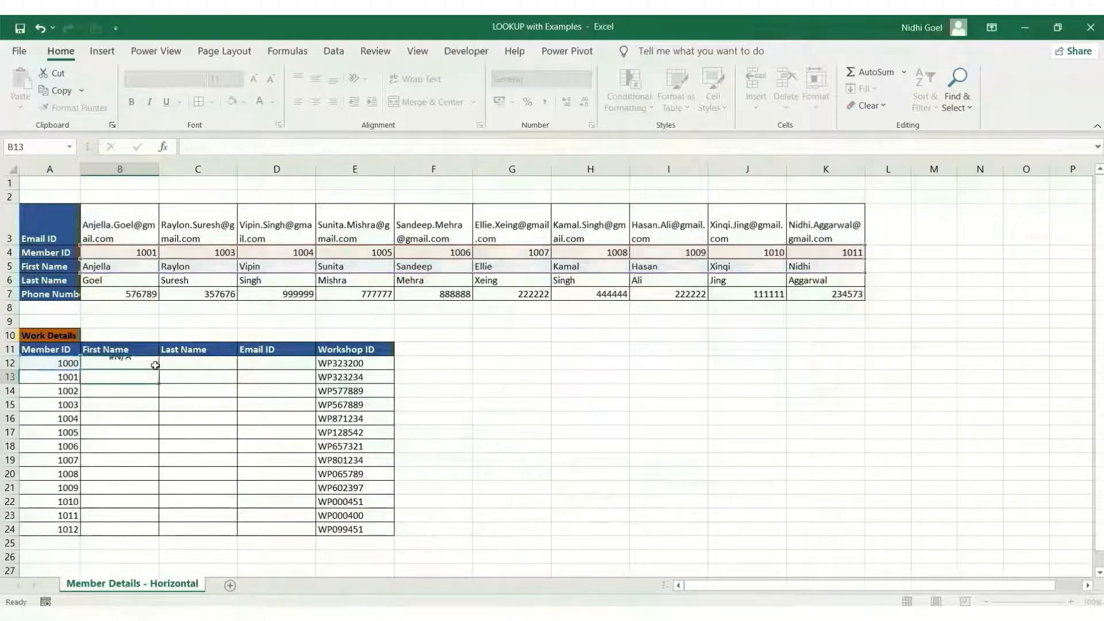
# Fill the First Name LOOKUP formula from B12 down to B24
pyautogui.click(148, 366)
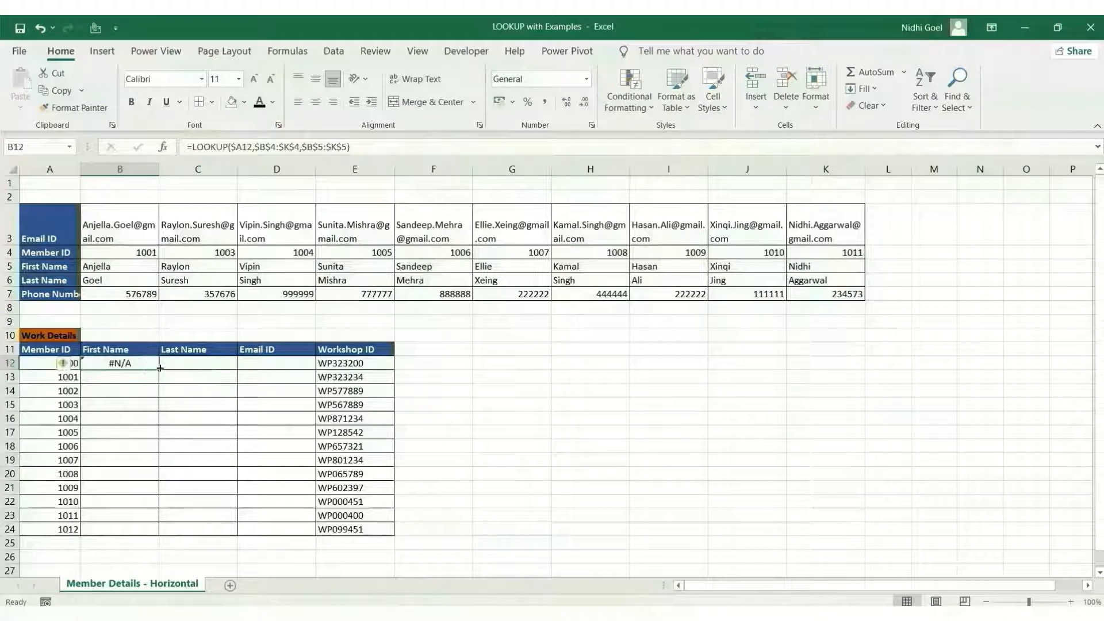
pyautogui.doubleClick(160, 368)
pyautogui.click(192, 432)
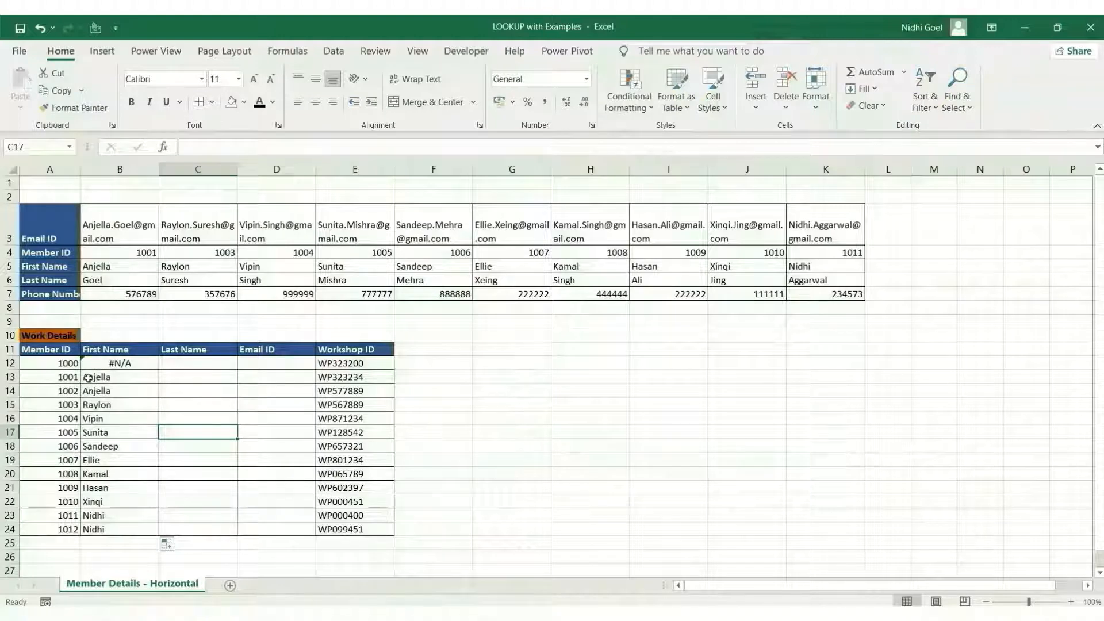
# Copy the LOOKUP formula from B12 into the first Last Name cell, C12
pyautogui.click(193, 362)
pyautogui.click(126, 364)
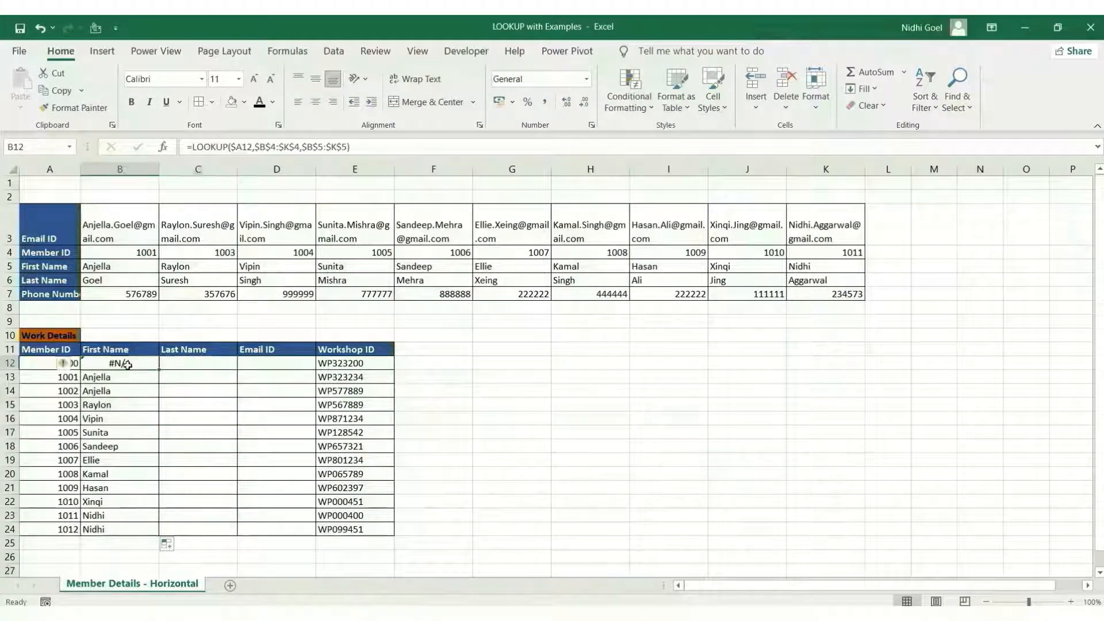
pyautogui.hotkey('ctrl', 'c')
pyautogui.press('Right')
pyautogui.hotkey('ctrl', 'v')
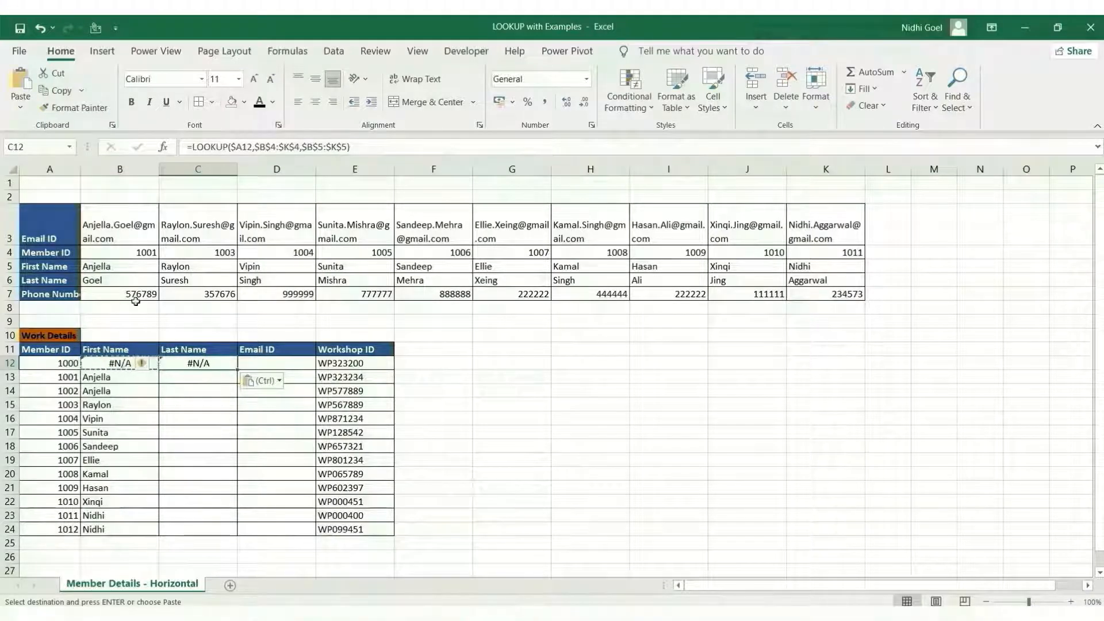
# Move the result vector in C12's LOOKUP formula to the Last Name row, $B$6:$K$6
pyautogui.click(13, 281)
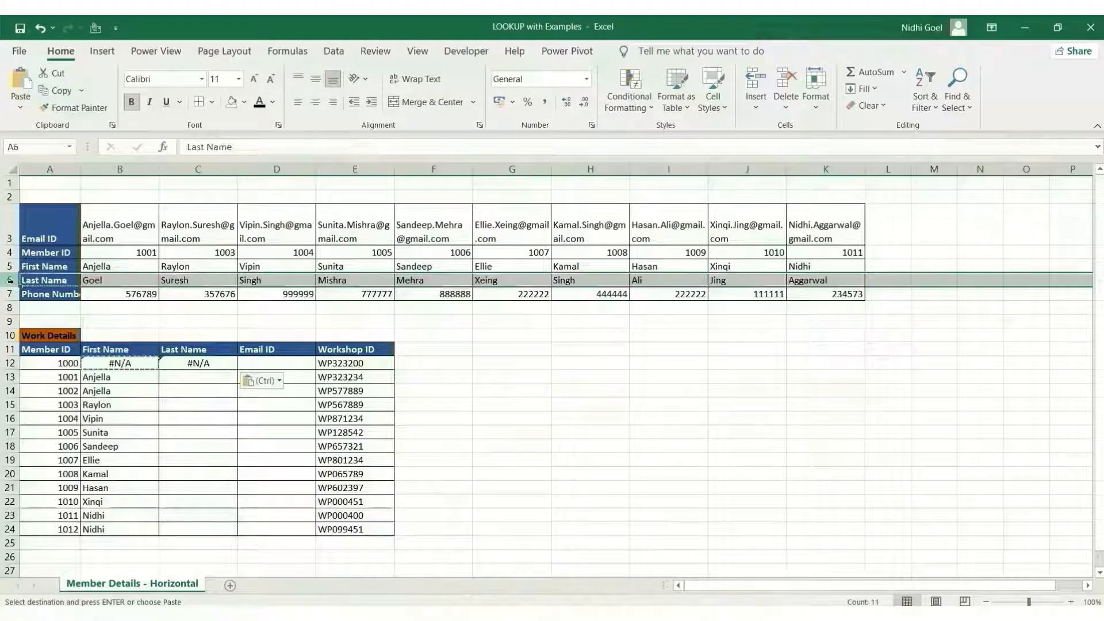
pyautogui.click(201, 368)
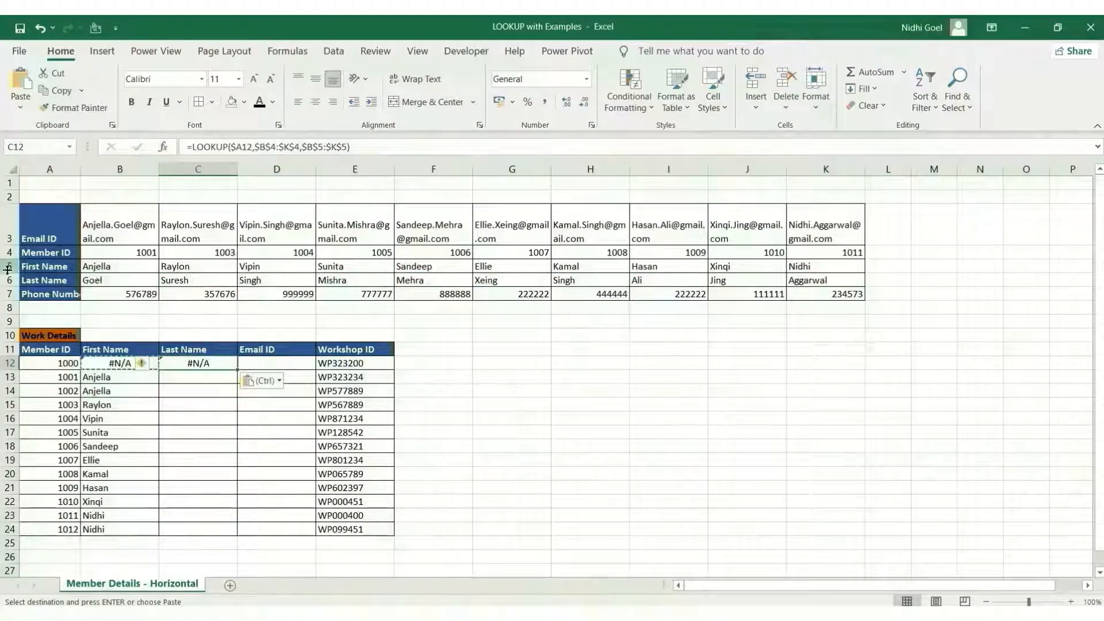
pyautogui.doubleClick(200, 361)
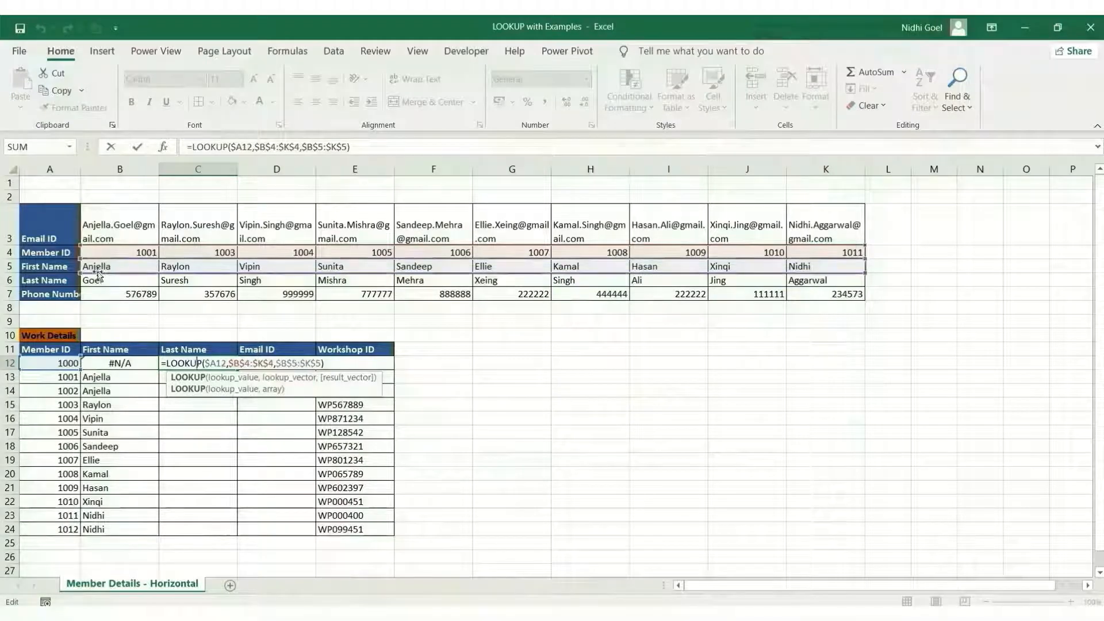
pyautogui.moveTo(92, 264); pyautogui.dragTo(100, 288)
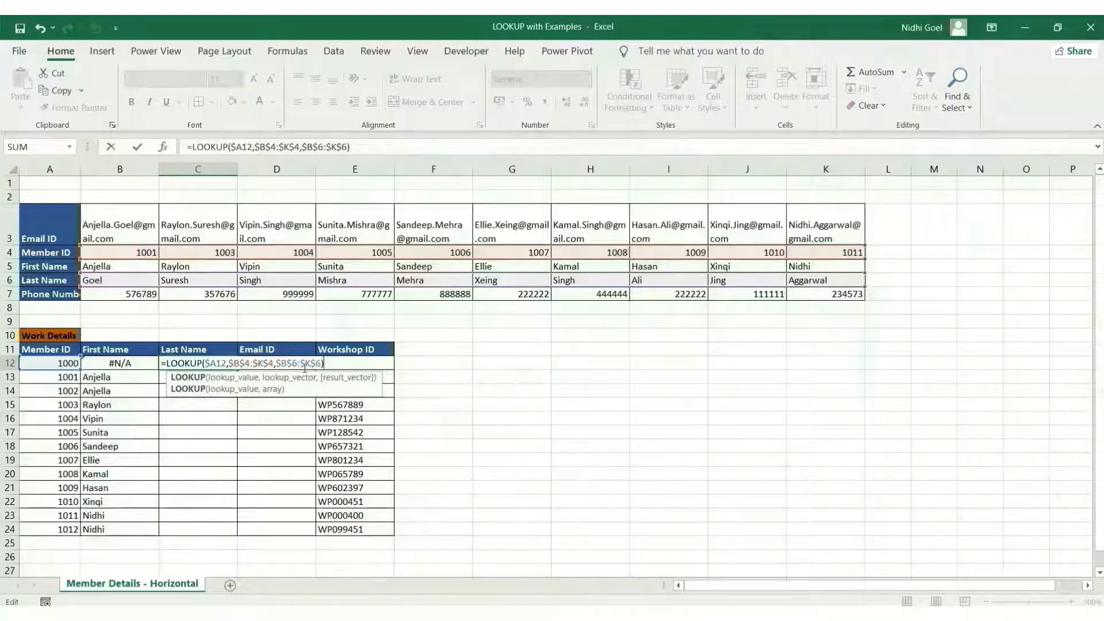
pyautogui.press('Return')
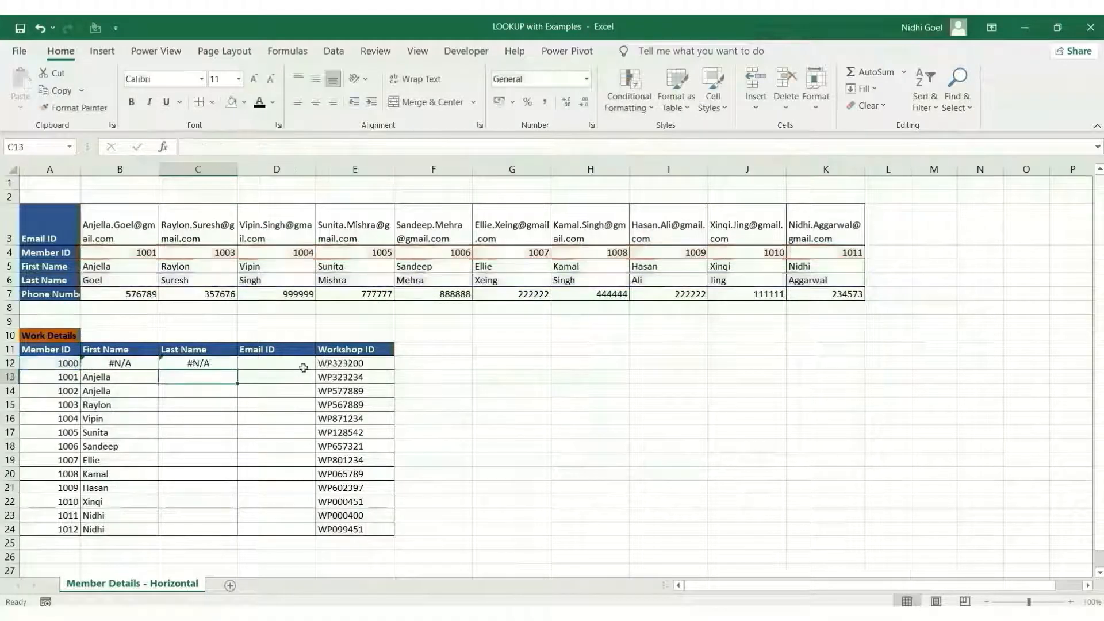
# Fill the Last Name LOOKUP formula from C12 down to C24
pyautogui.click(228, 365)
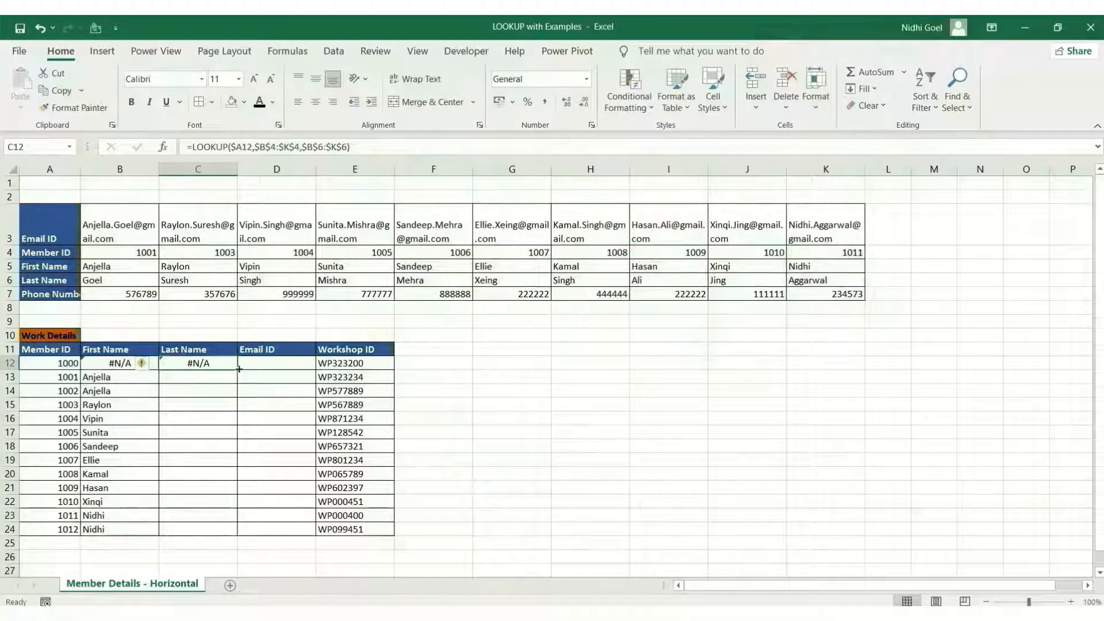
pyautogui.doubleClick(238, 369)
pyautogui.click(264, 386)
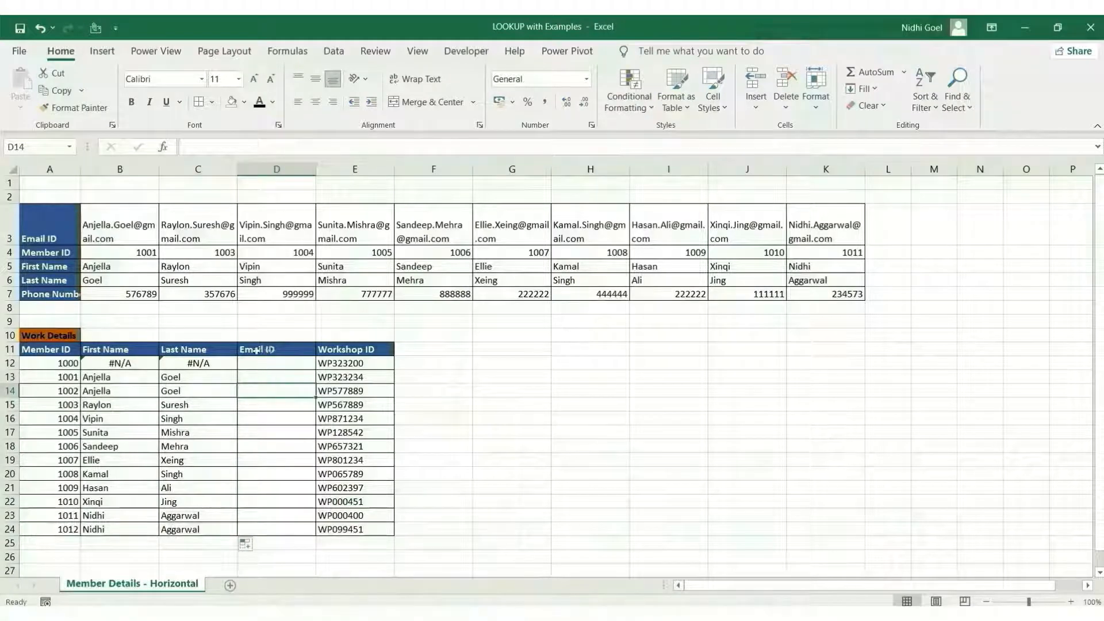
# Copy the LOOKUP formula from C12 into the first Email ID cell, D12
pyautogui.click(222, 361)
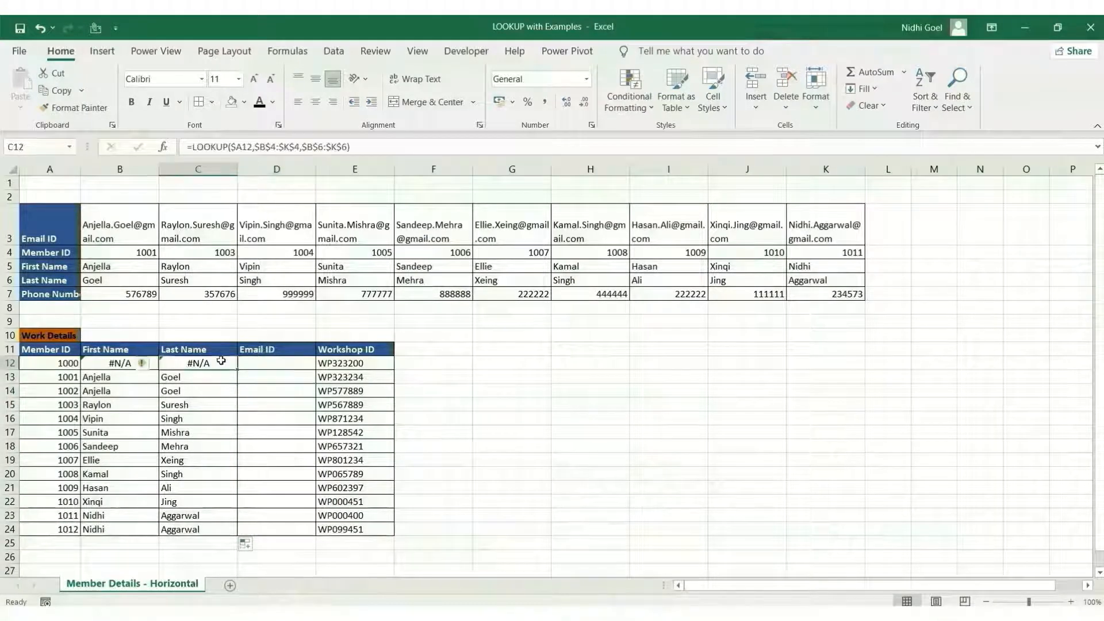
pyautogui.hotkey('ctrl', 'c')
pyautogui.press('Right')
pyautogui.hotkey('ctrl', 'v')
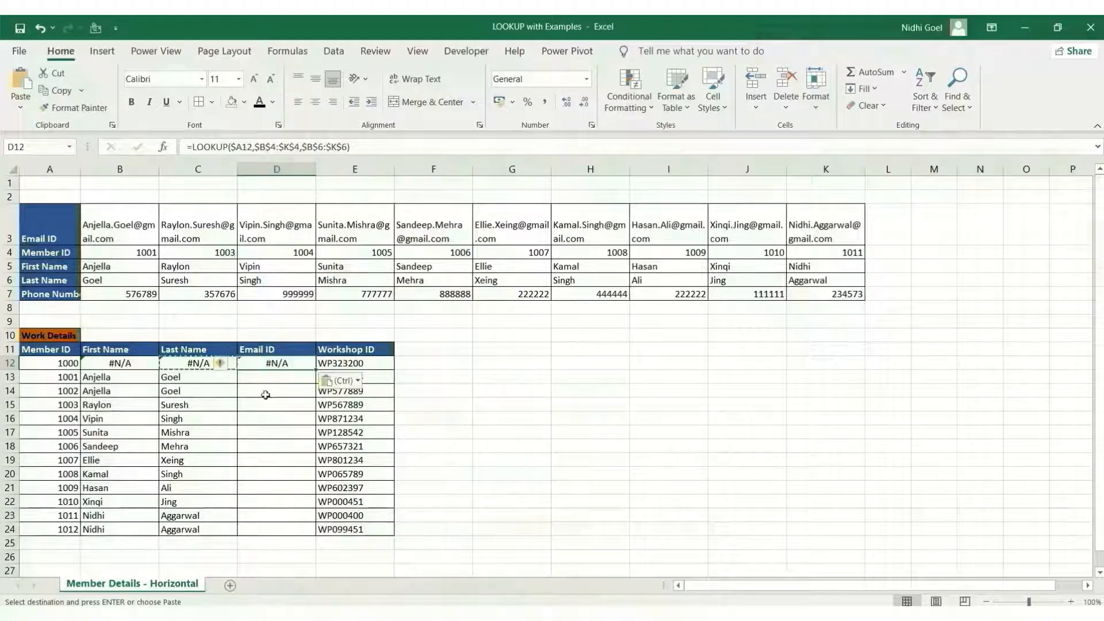
# Move the result vector in D12's LOOKUP formula to the Email ID row, $B$3:$K$3
pyautogui.doubleClick(271, 364)
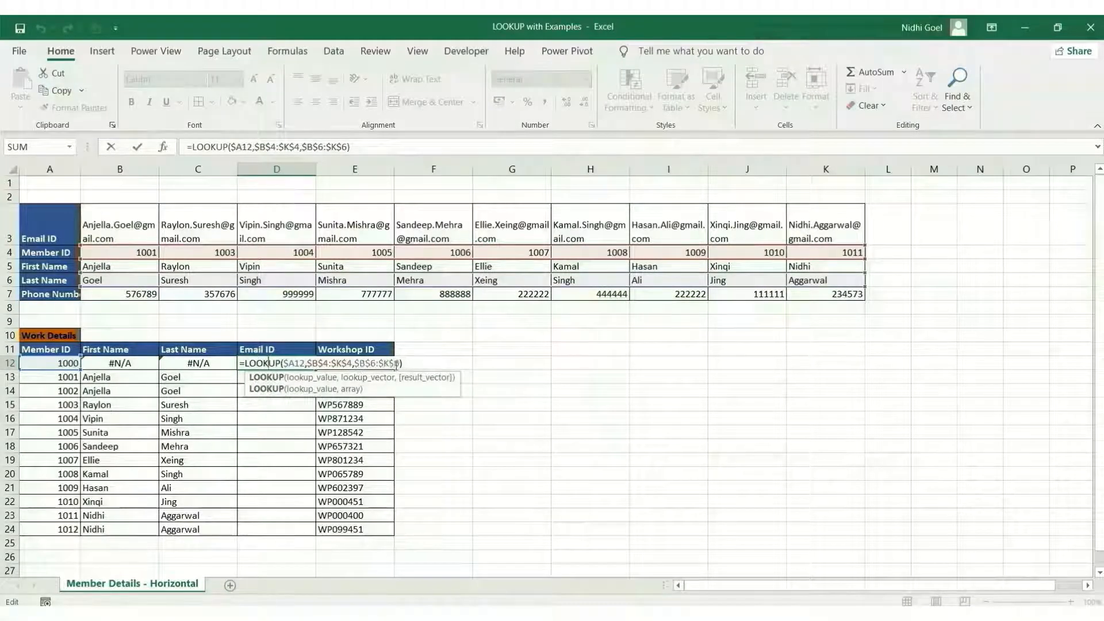
pyautogui.moveTo(115, 275); pyautogui.dragTo(124, 234)
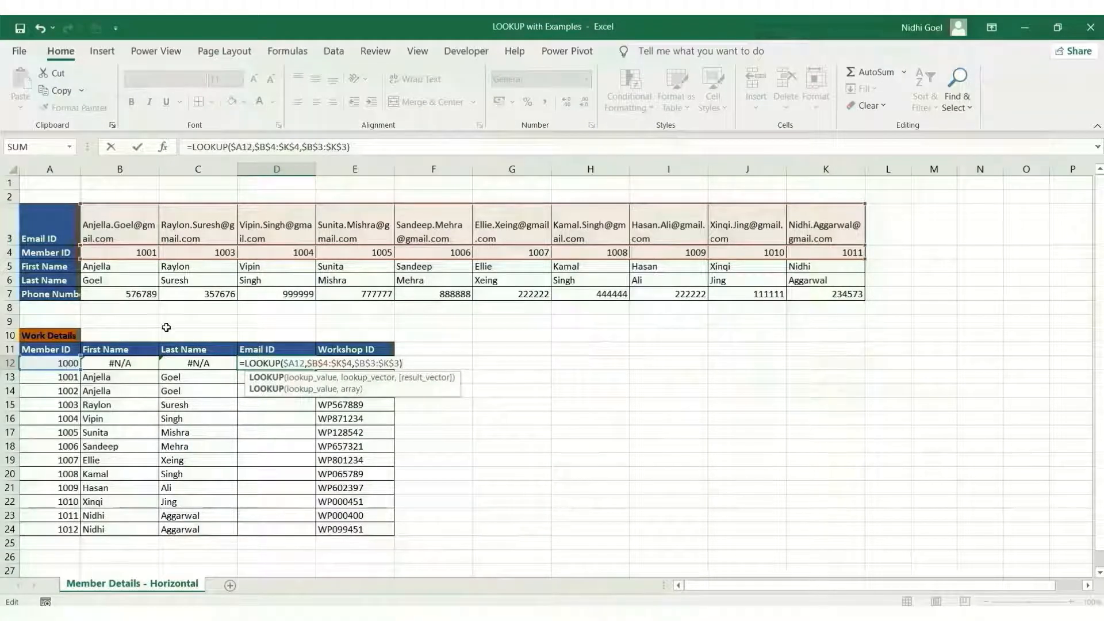
pyautogui.press('Return')
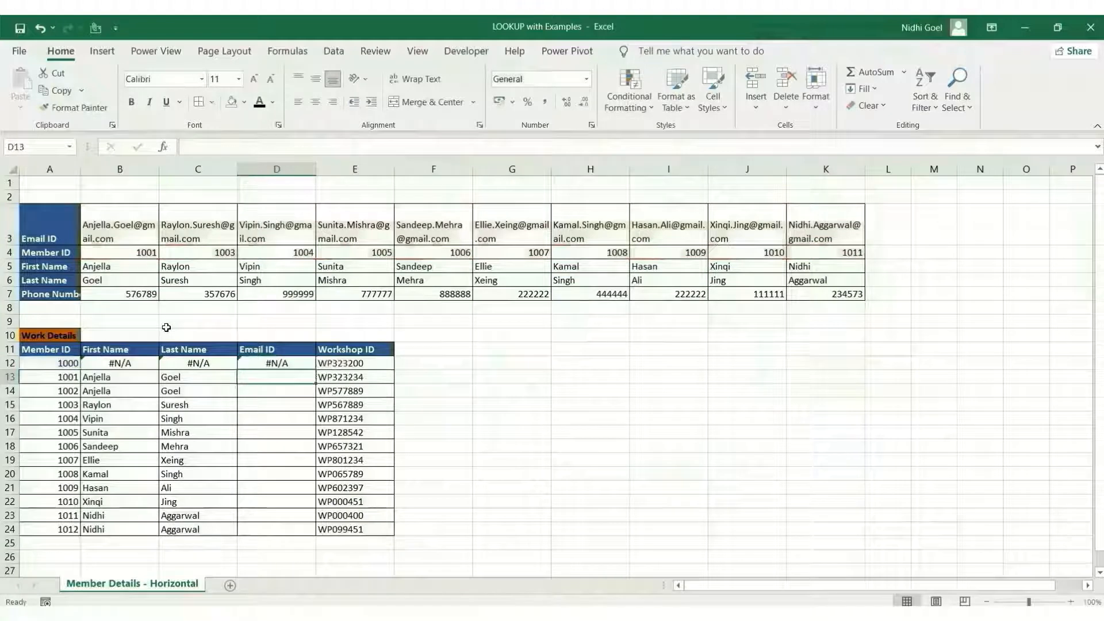
# Fill the Email ID LOOKUP formula from D12 down to D24 and auto-fit column D's width
pyautogui.click(309, 365)
pyautogui.doubleClick(315, 367)
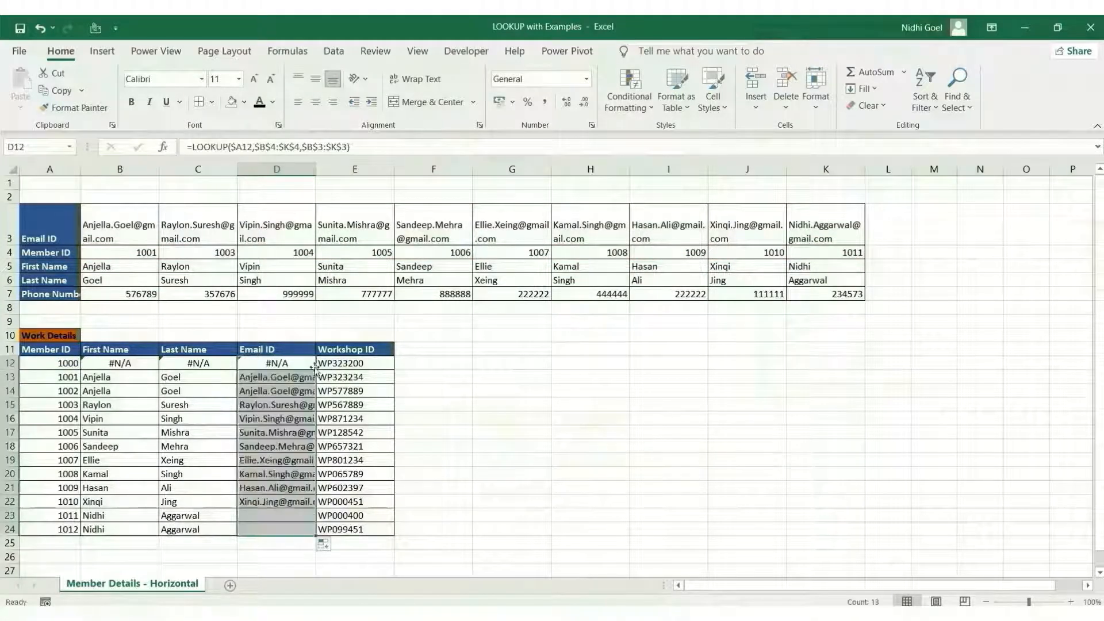
pyautogui.click(493, 446)
pyautogui.doubleClick(316, 168)
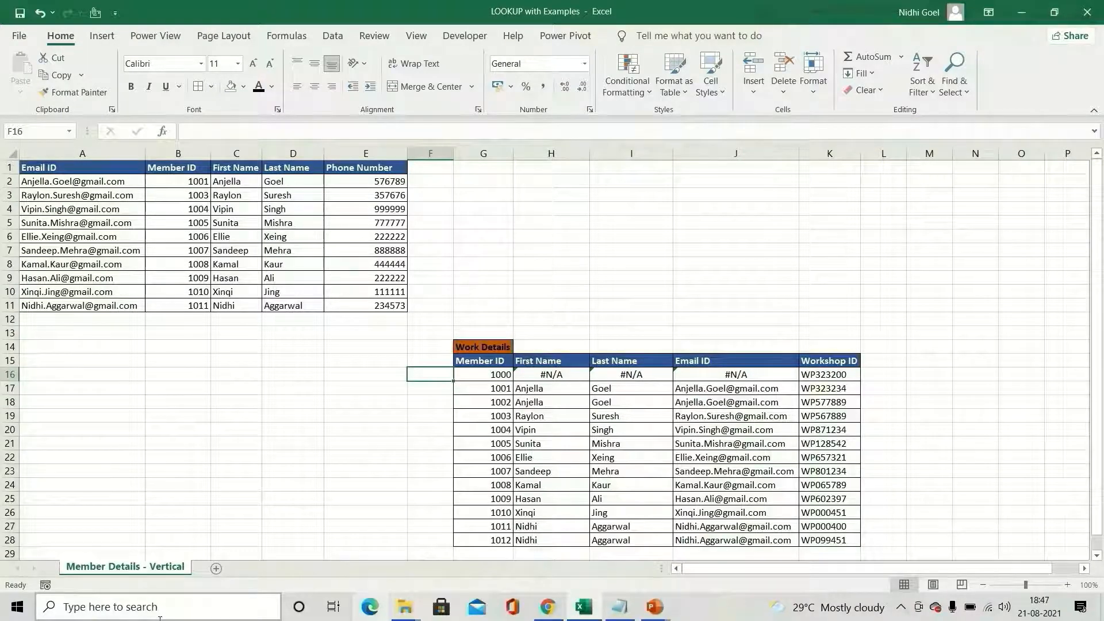
# On the vertical sheet, examine H16's LOOKUP formula, its Member ID in G16, the sorted Member IDs in B2:B11 and the returned names
pyautogui.click(549, 375)
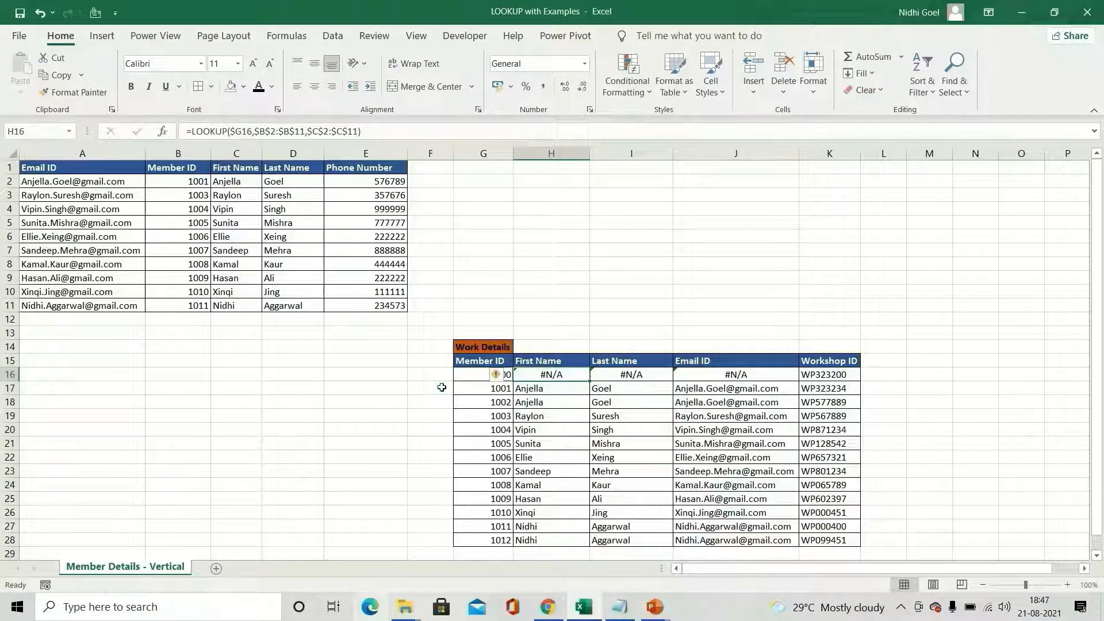
pyautogui.click(476, 376)
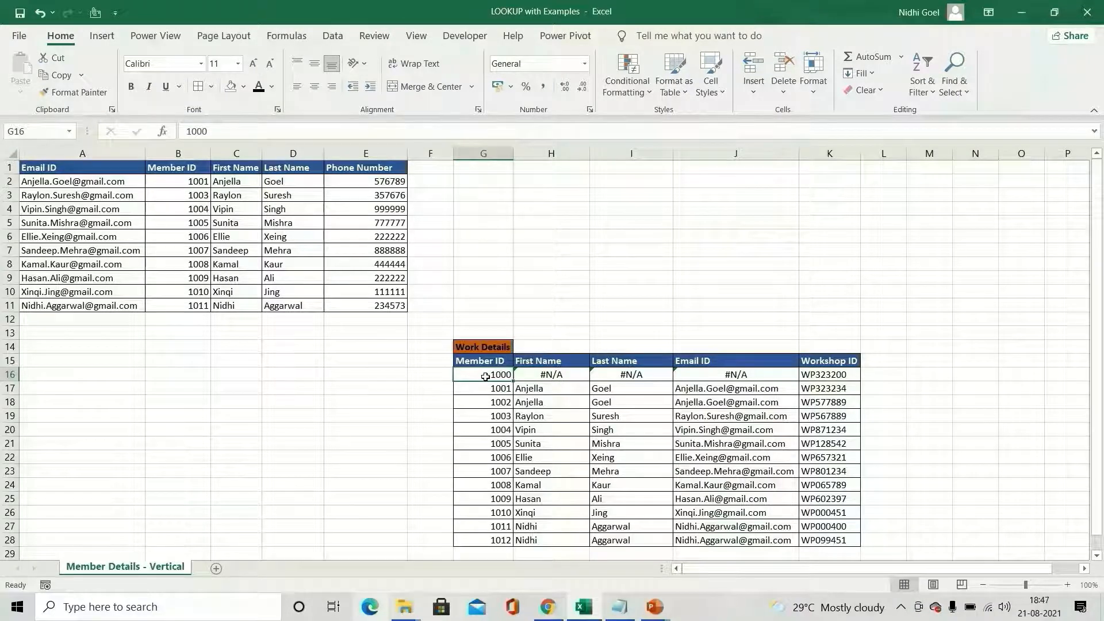
pyautogui.click(565, 374)
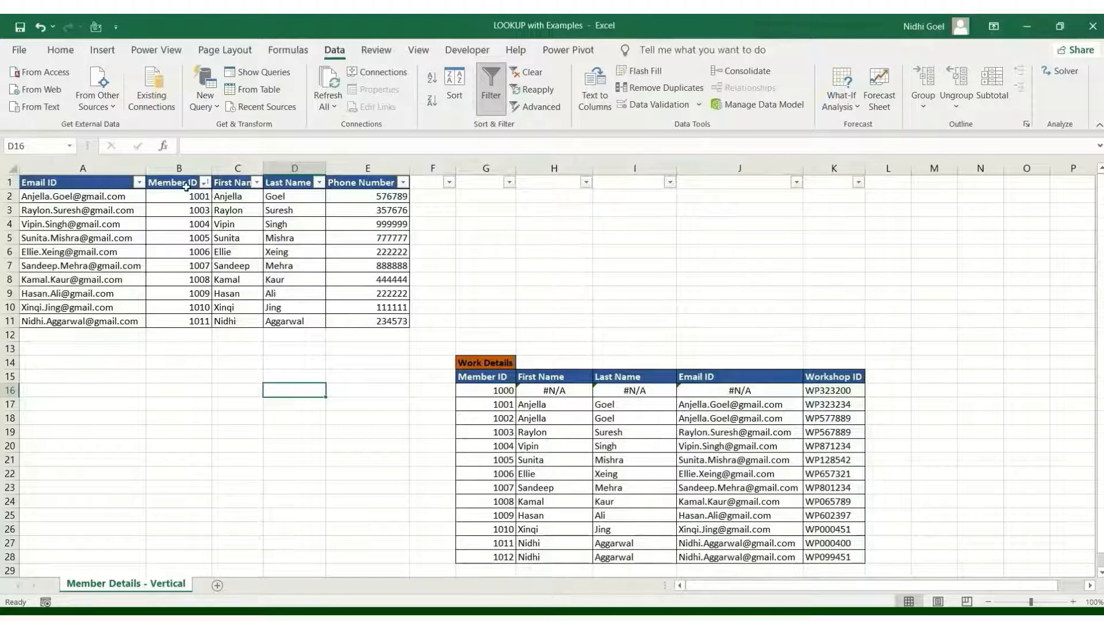
pyautogui.moveTo(194, 200); pyautogui.dragTo(191, 319)
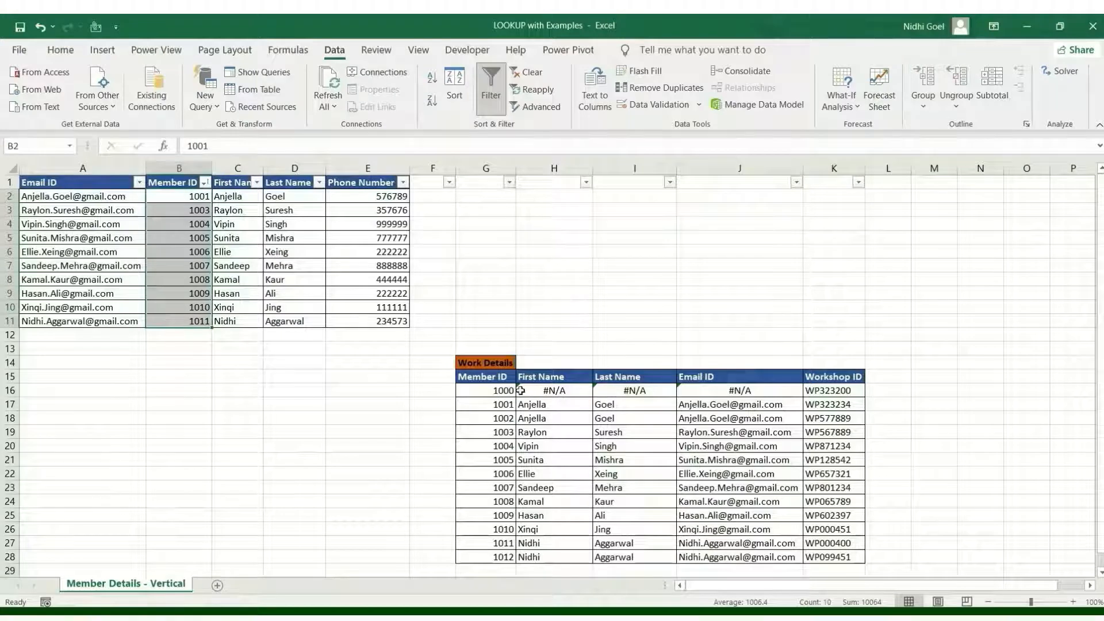
pyautogui.moveTo(526, 390); pyautogui.dragTo(608, 557)
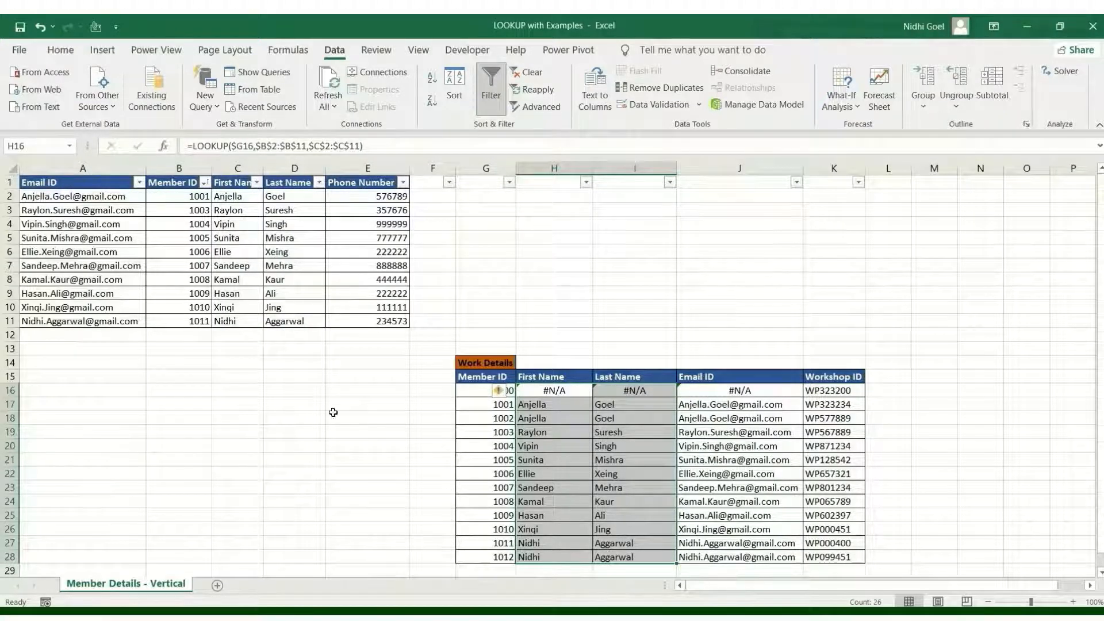
pyautogui.click(295, 406)
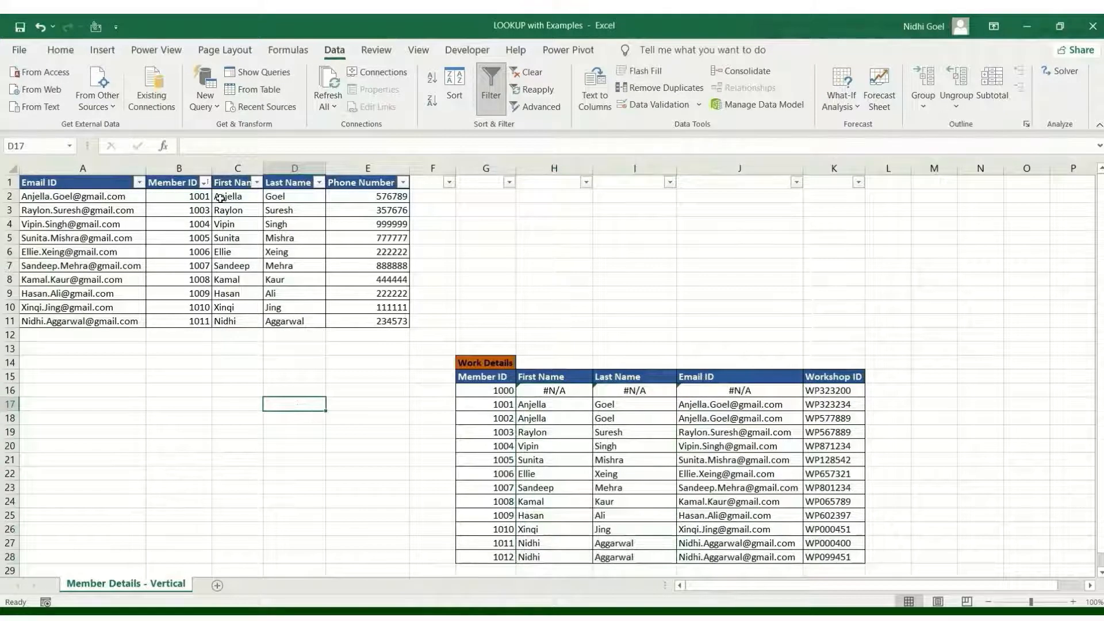
# Undo the ascending sort of the member table by Member ID
pyautogui.hotkey('ctrl', 'z')
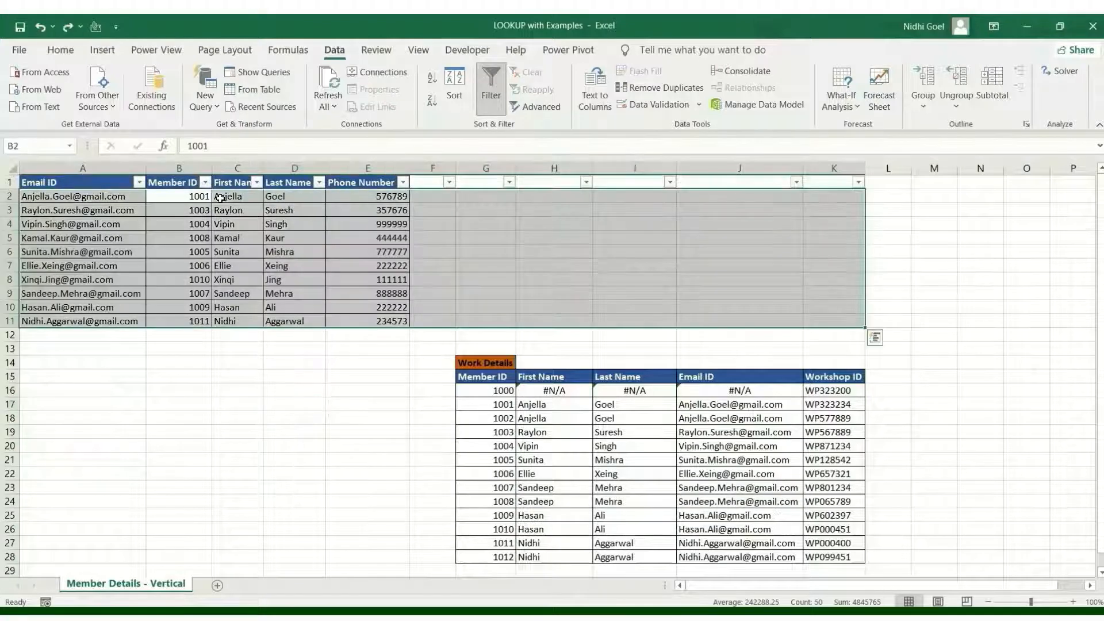
pyautogui.click(267, 380)
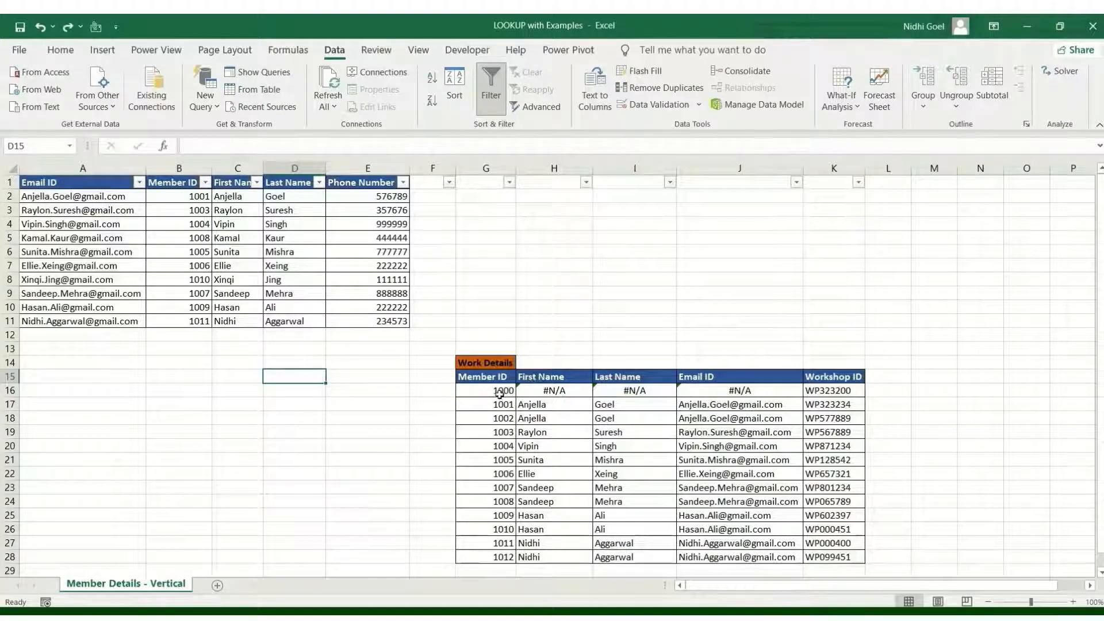
# Compare the Work Details lookup results with the unsorted member table rows for Member IDs 1008 and 1007
pyautogui.click(550, 390)
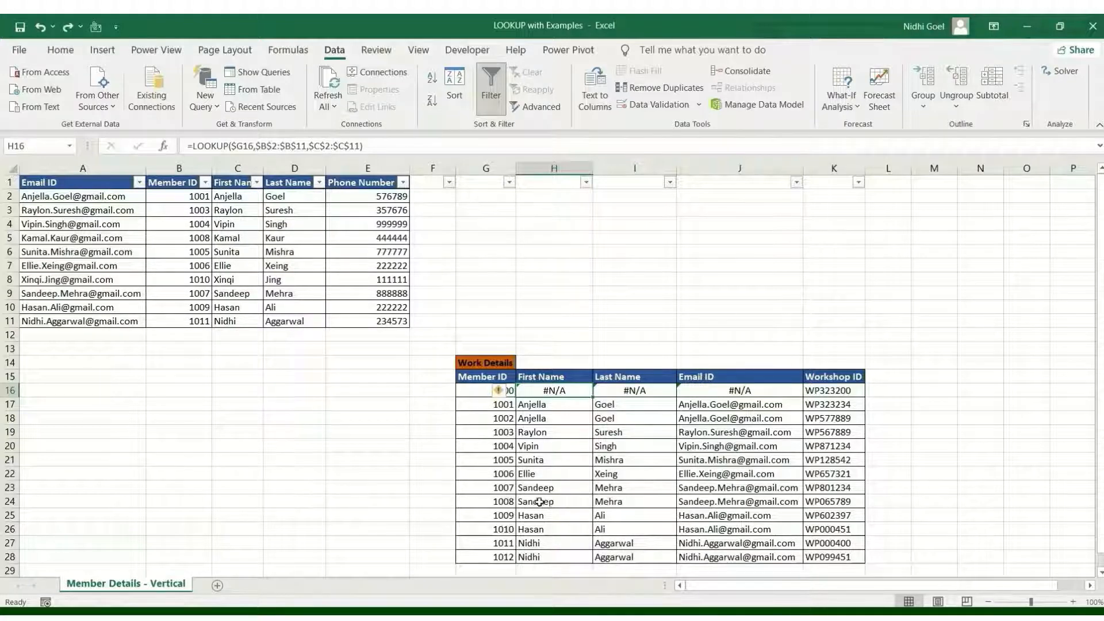
pyautogui.click(188, 241)
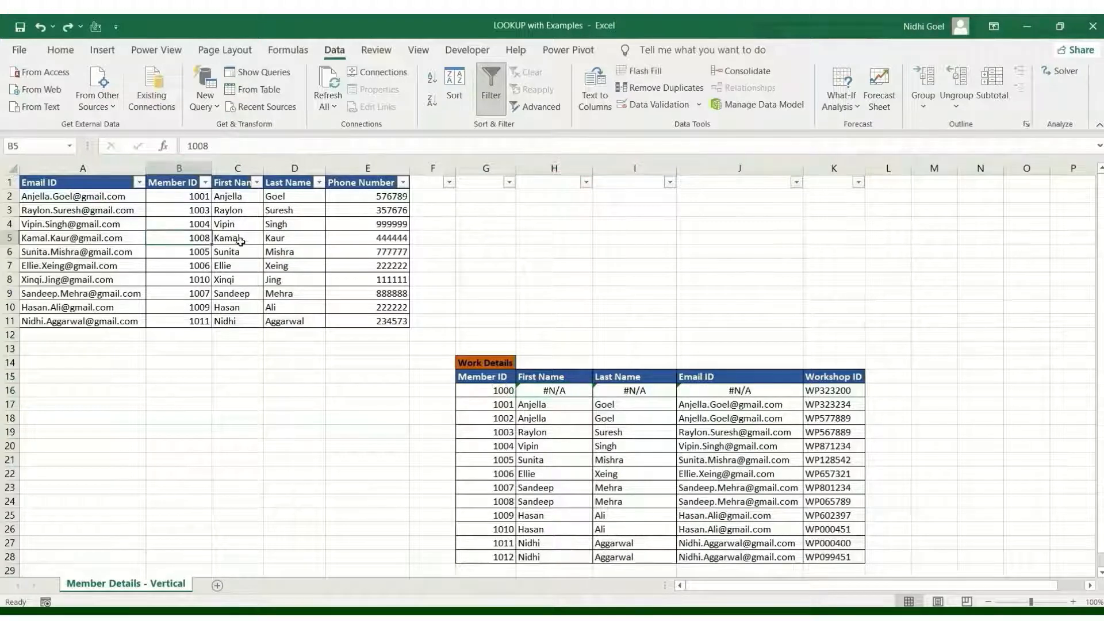
pyautogui.click(241, 242)
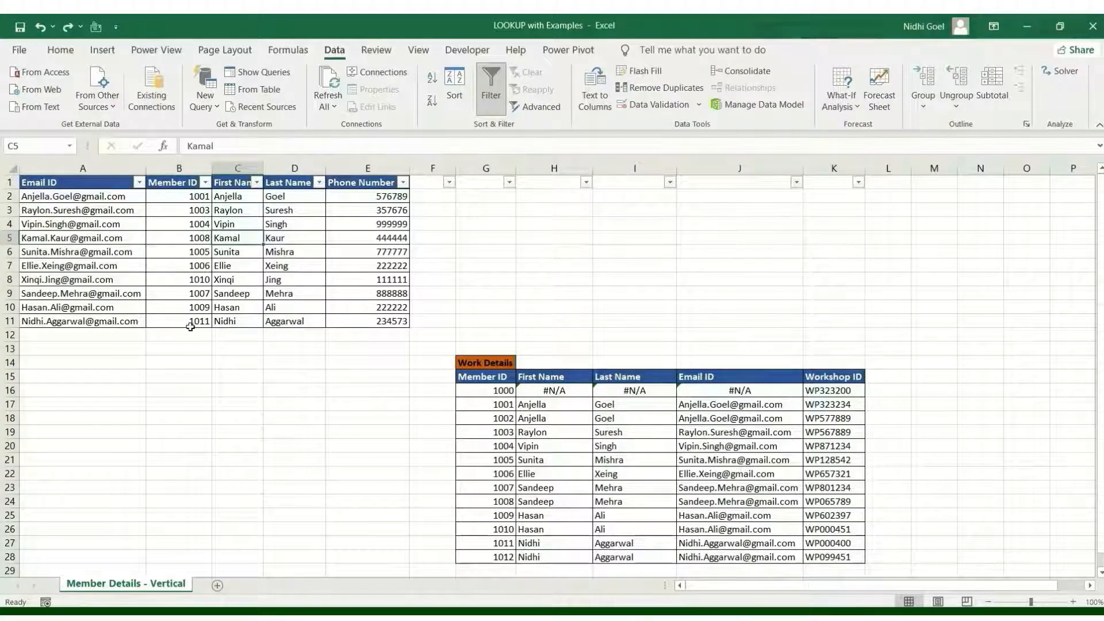
pyautogui.click(231, 296)
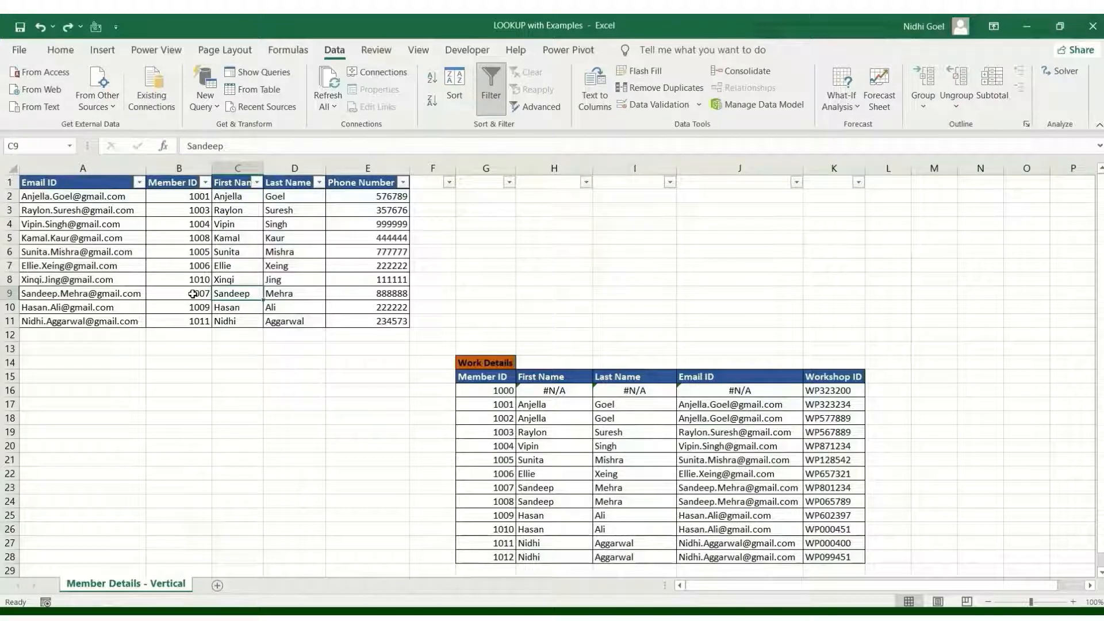
pyautogui.click(223, 238)
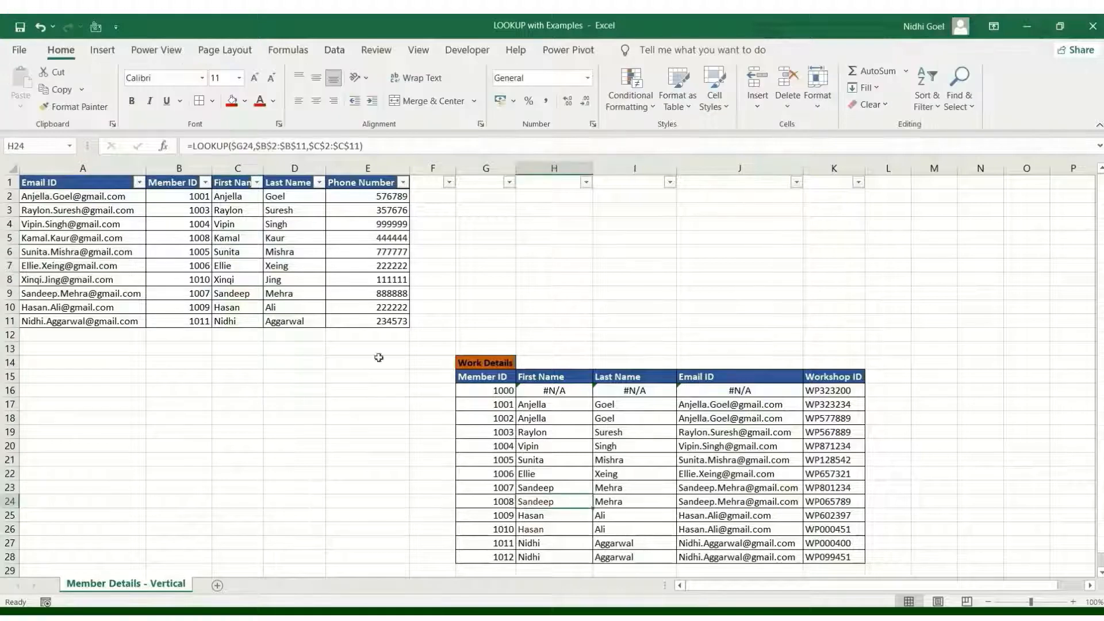
# Sort the member table by Member ID from largest to smallest
pyautogui.click(206, 184)
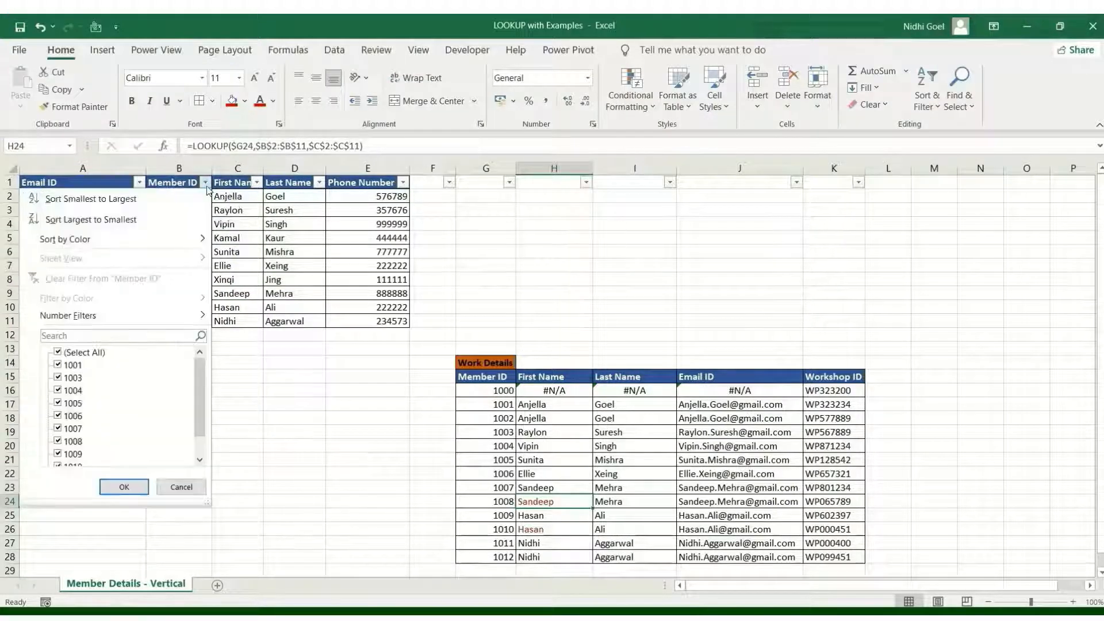
pyautogui.click(123, 226)
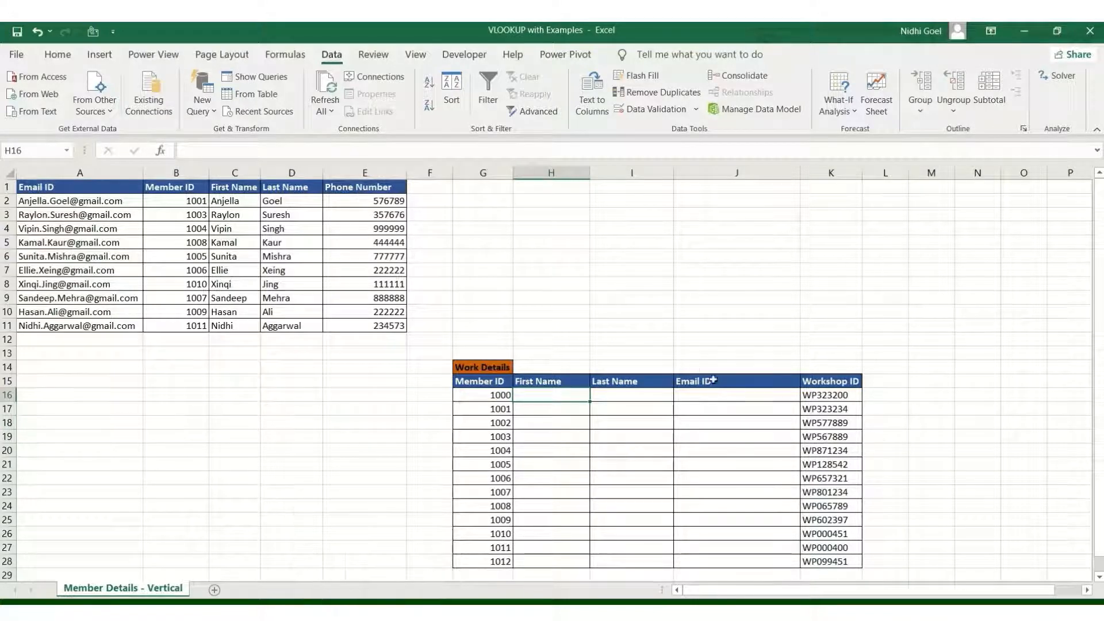
# In the VLOOKUP with Examples workbook, delete column J, the Email ID column of the Work Details table
pyautogui.click(726, 167)
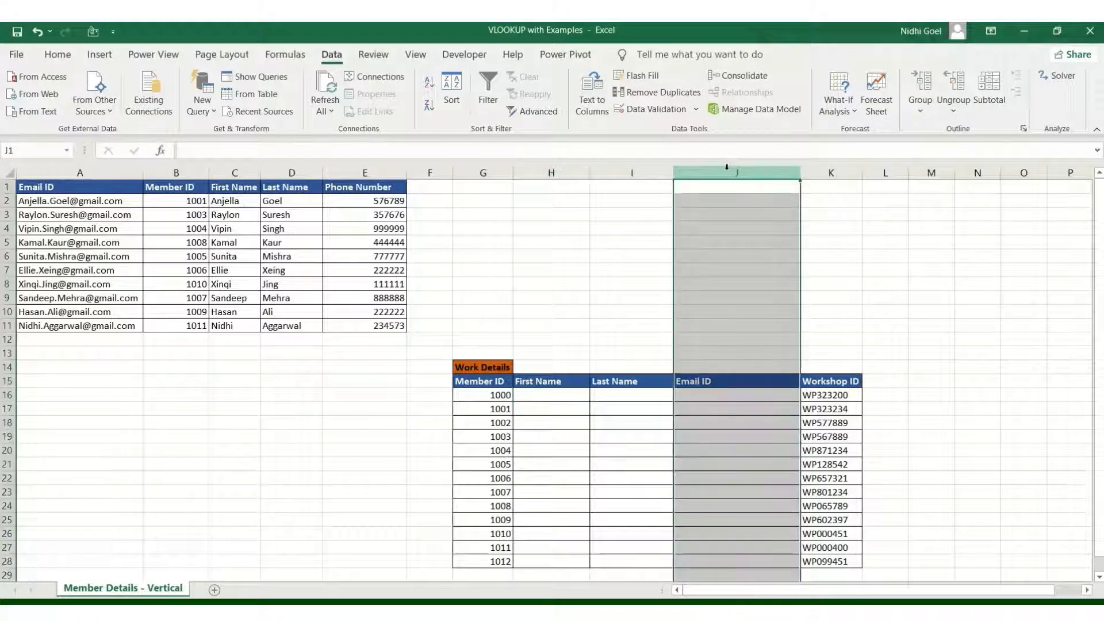
pyautogui.click(81, 171)
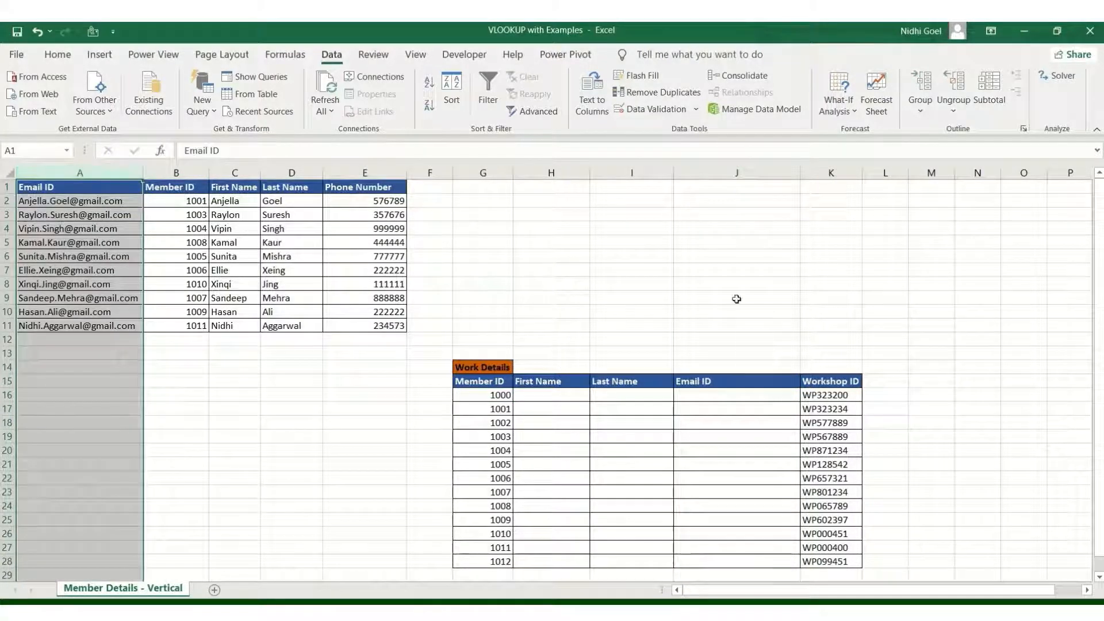
pyautogui.click(730, 167)
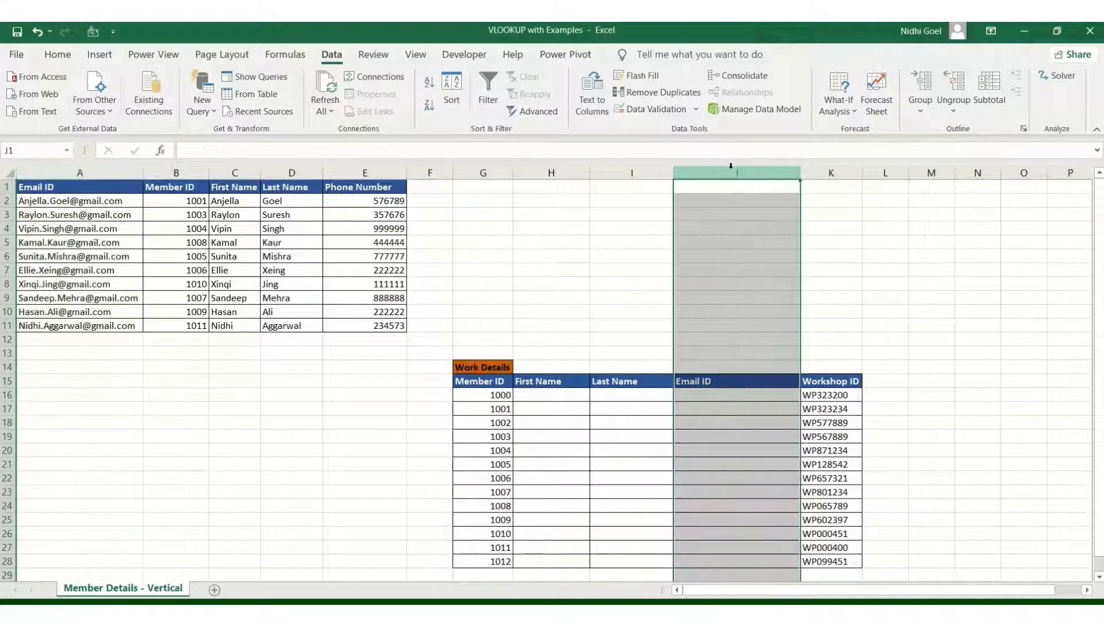
pyautogui.rightClick(731, 168)
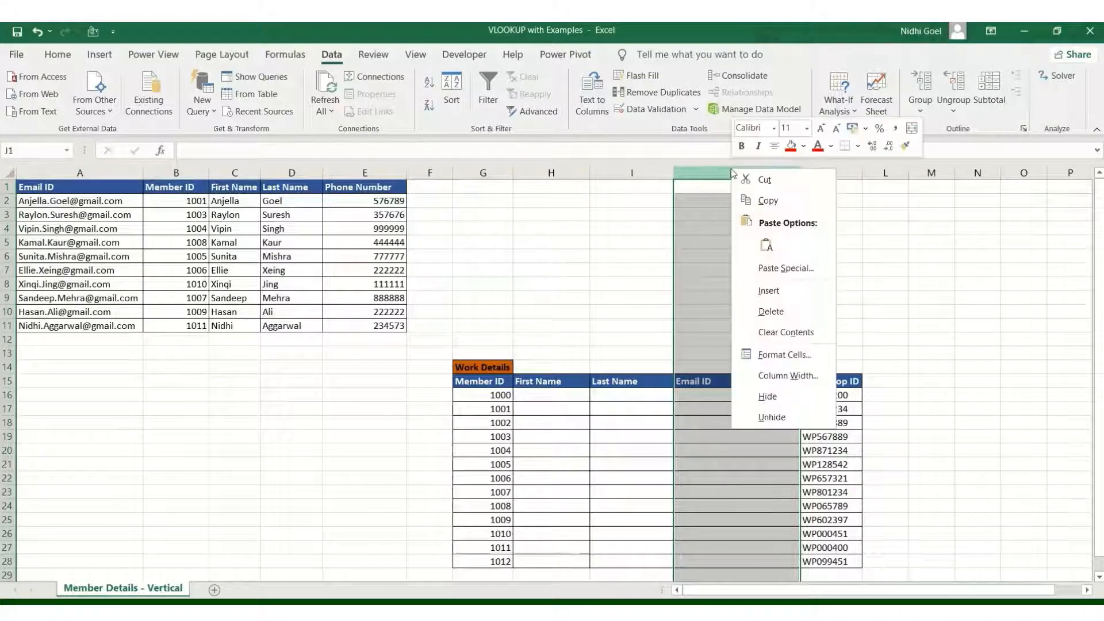
pyautogui.click(772, 312)
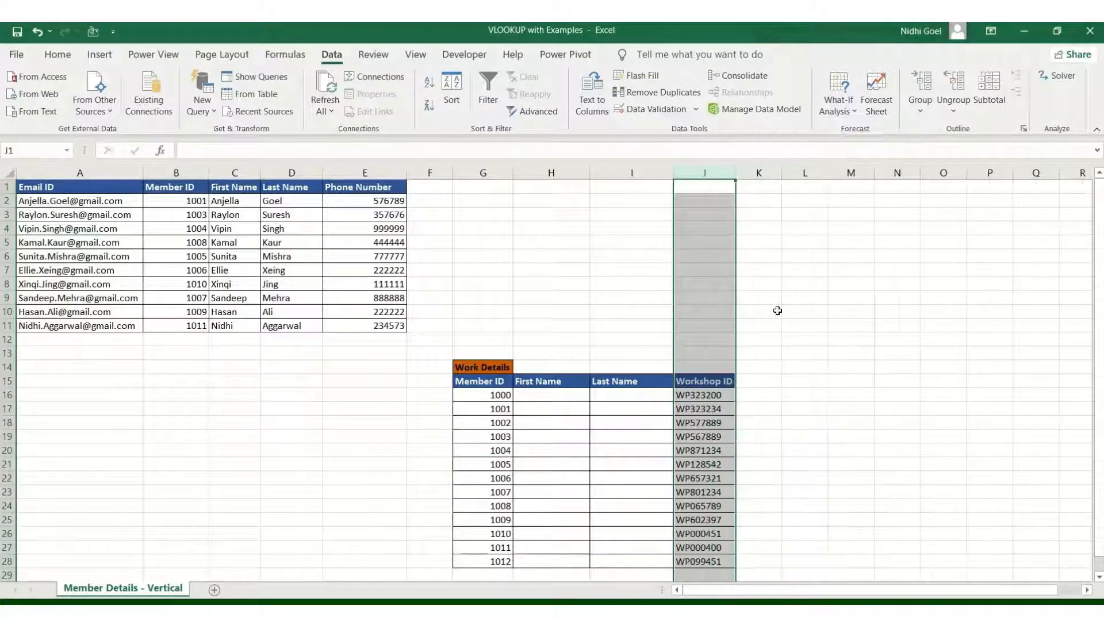
pyautogui.click(776, 311)
# Start a VLOOKUP formula in the first First Name cell, H16, with Member ID cell G16 as the lookup value
pyautogui.click(544, 397)
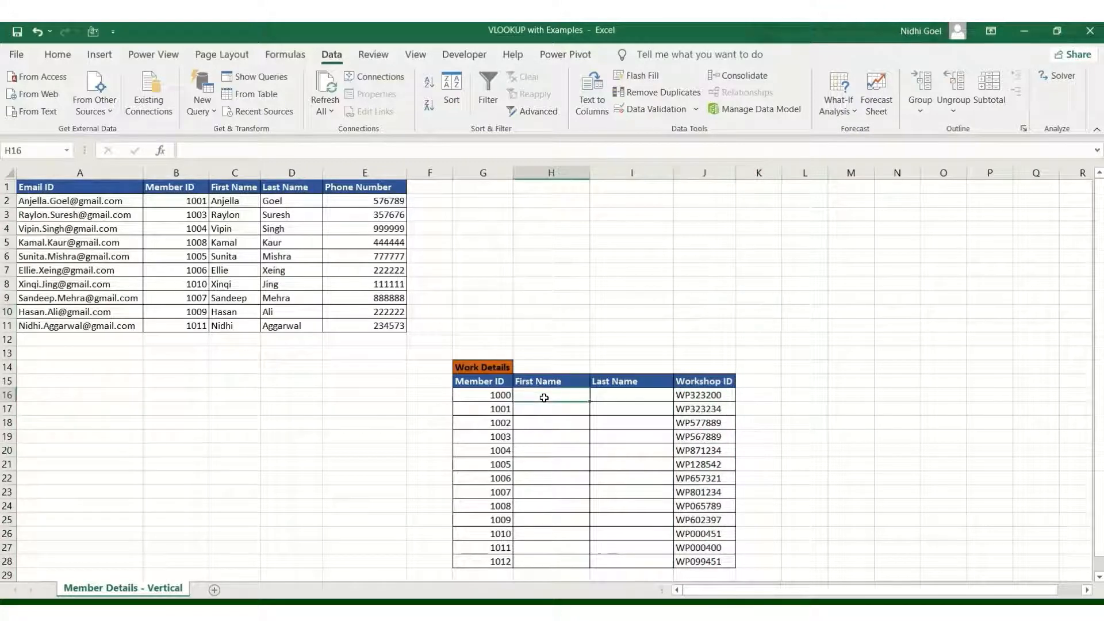
pyautogui.write('=VLOO')
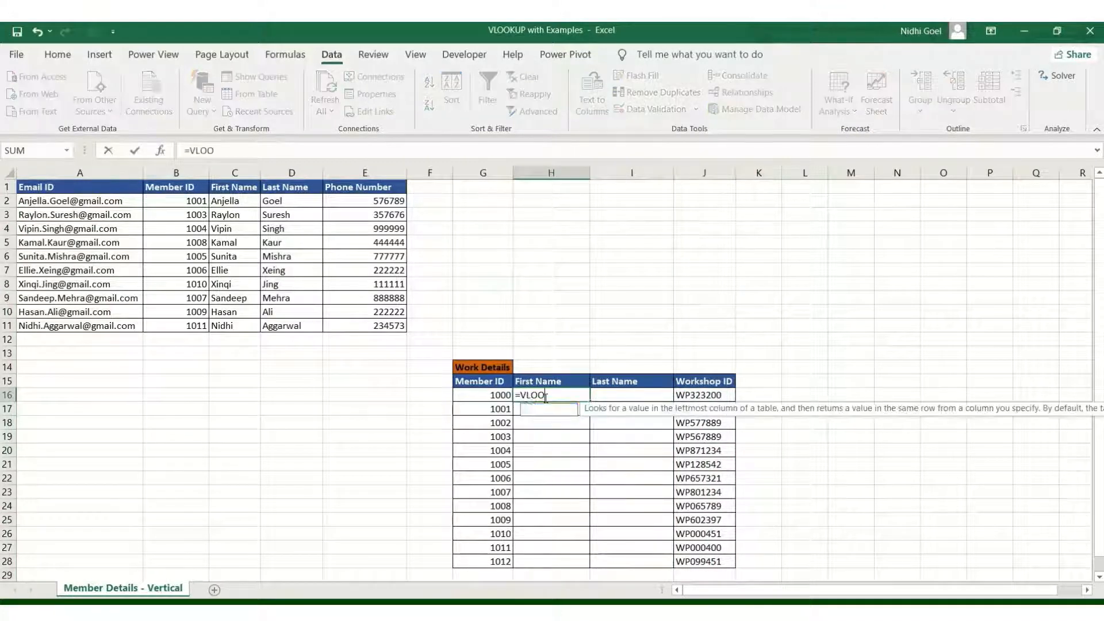
pyautogui.write('KUP(')
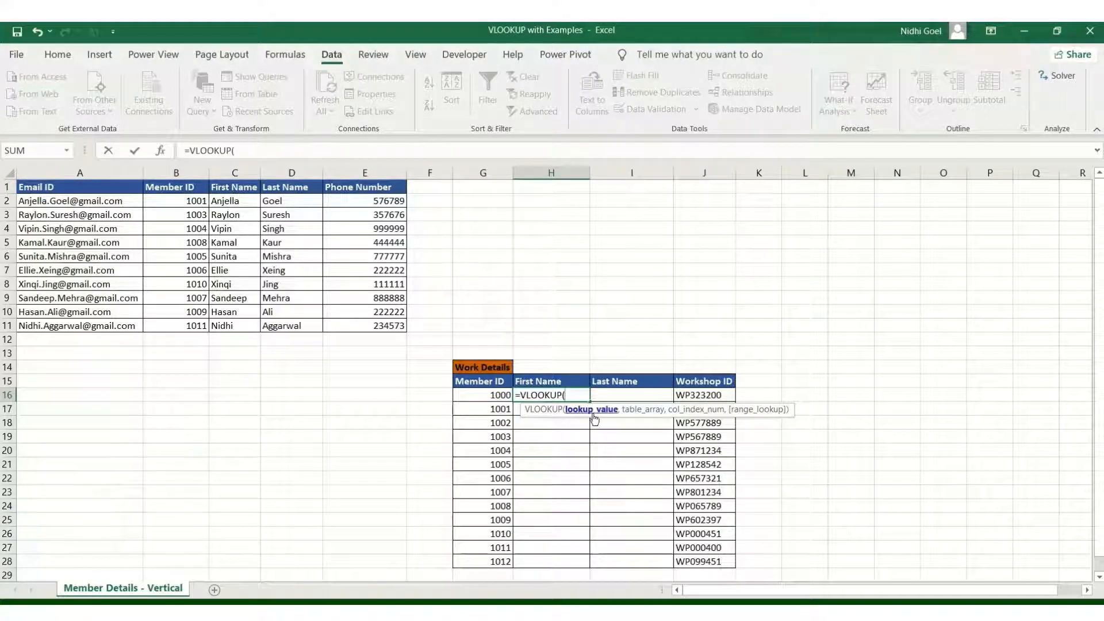
pyautogui.click(492, 396)
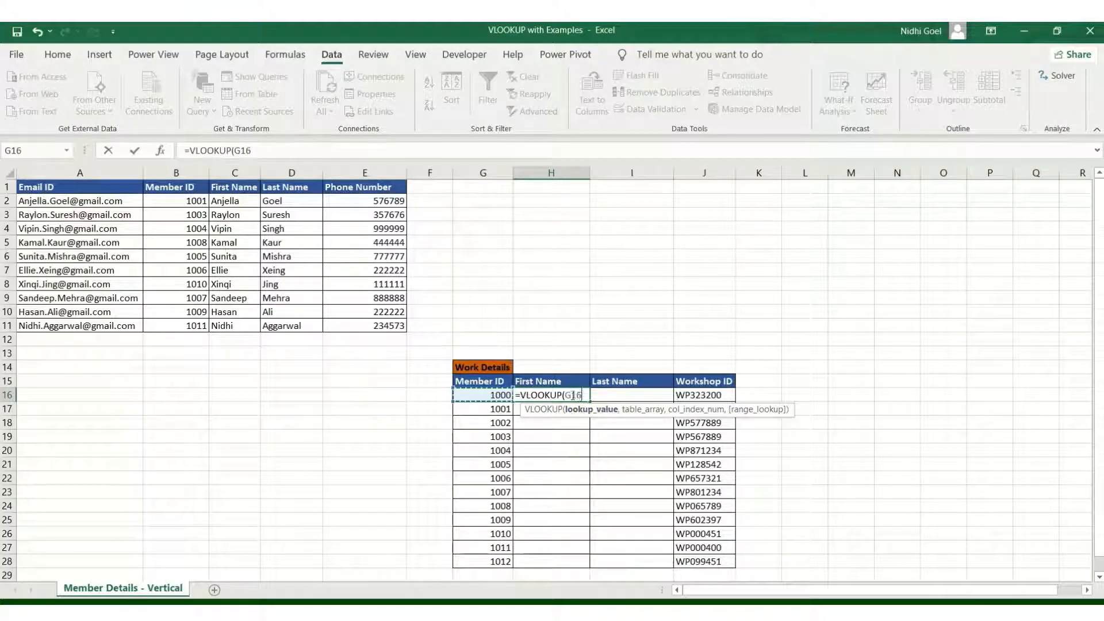
pyautogui.write(',')
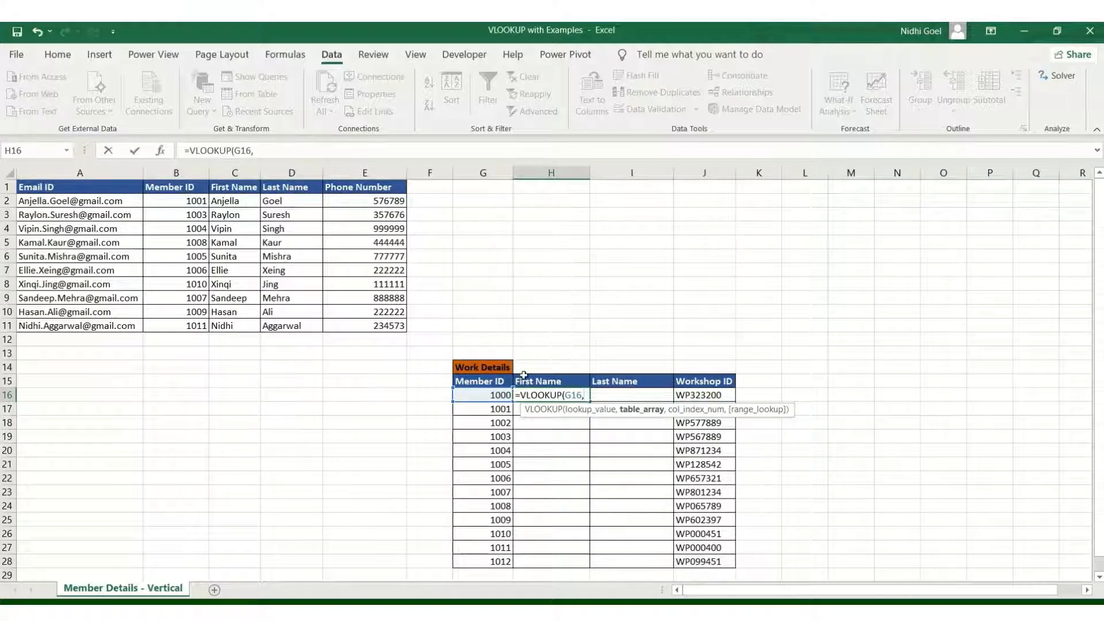
# Add the absolute range $B$2:$D$12 as the table array in H16's VLOOKUP formula, followed by a comma
pyautogui.moveTo(185, 203); pyautogui.dragTo(355, 322)
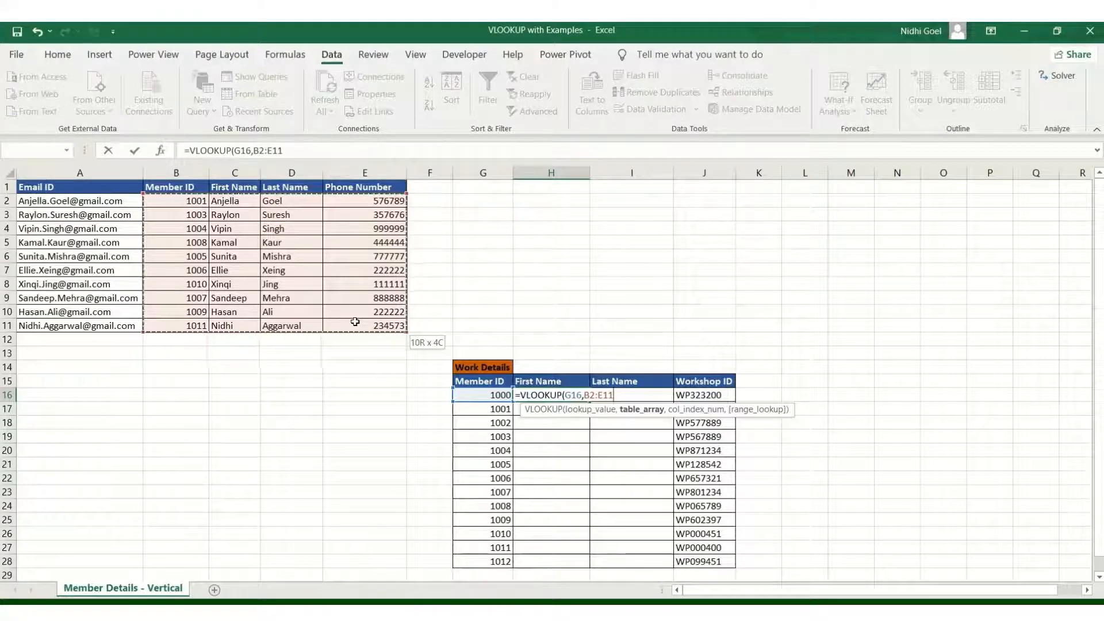
pyautogui.moveTo(341, 320); pyautogui.dragTo(324, 340)
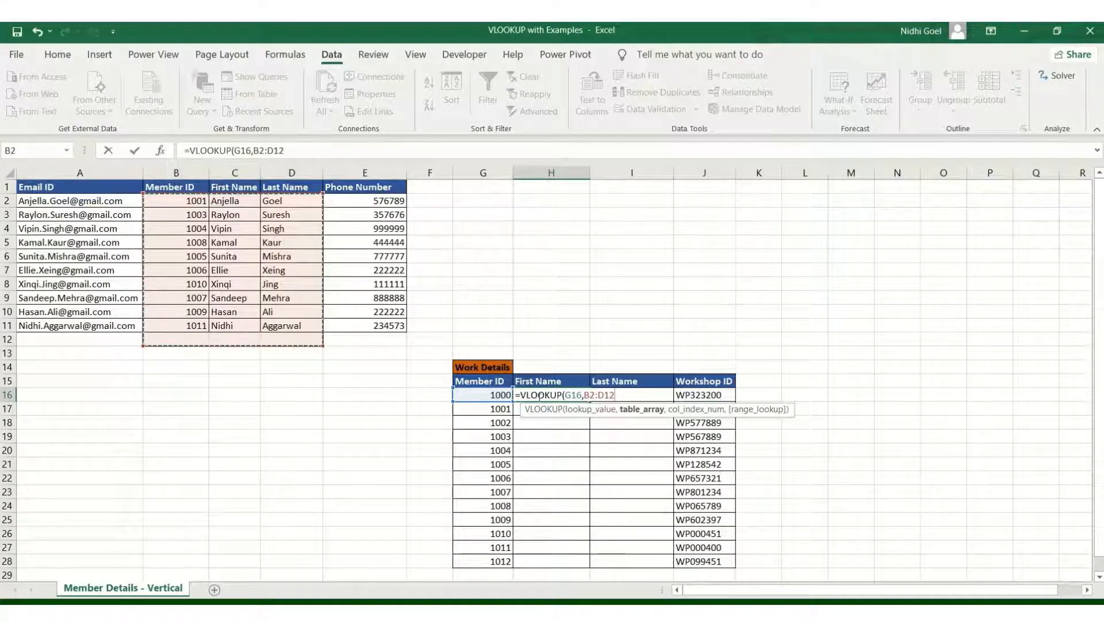
pyautogui.click(589, 394)
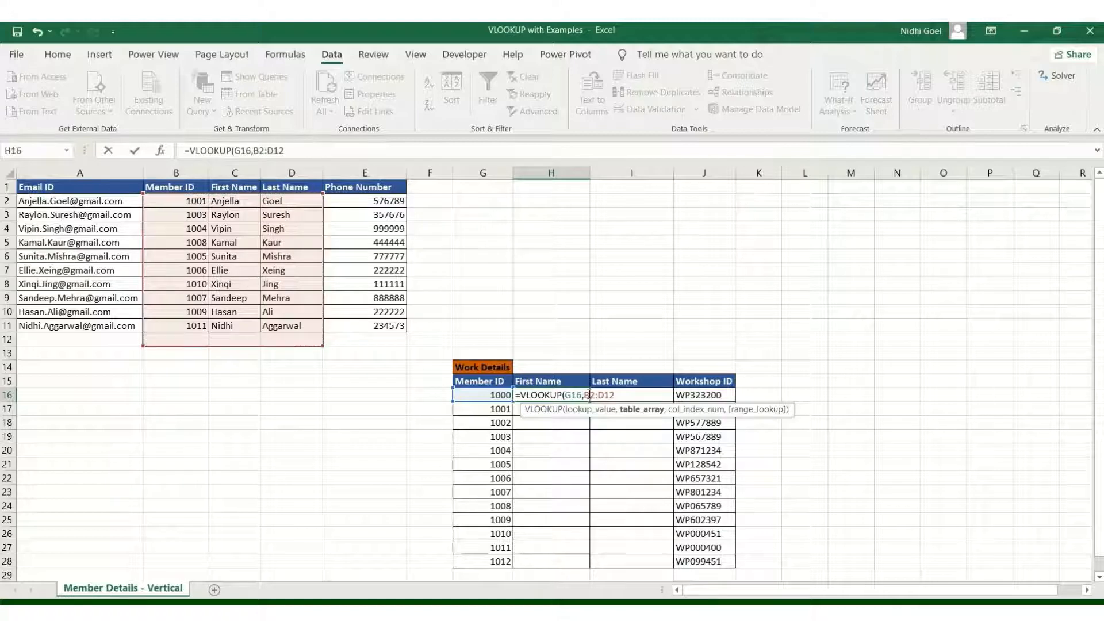
pyautogui.press('F4')
pyautogui.click(614, 396)
pyautogui.press('F4')
pyautogui.click(641, 396)
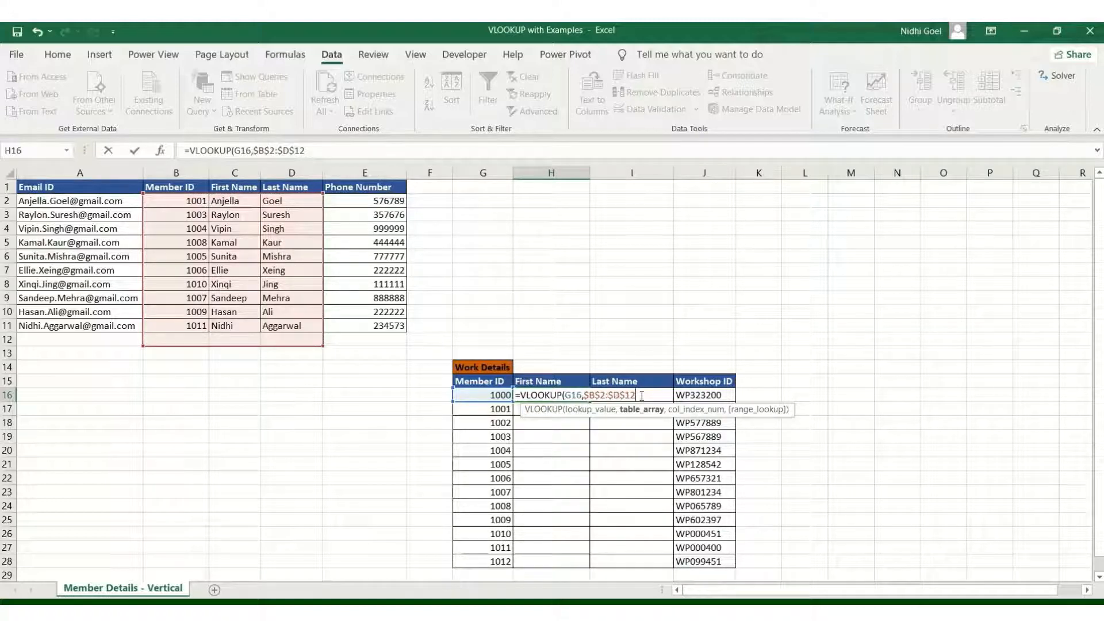
pyautogui.write(',')
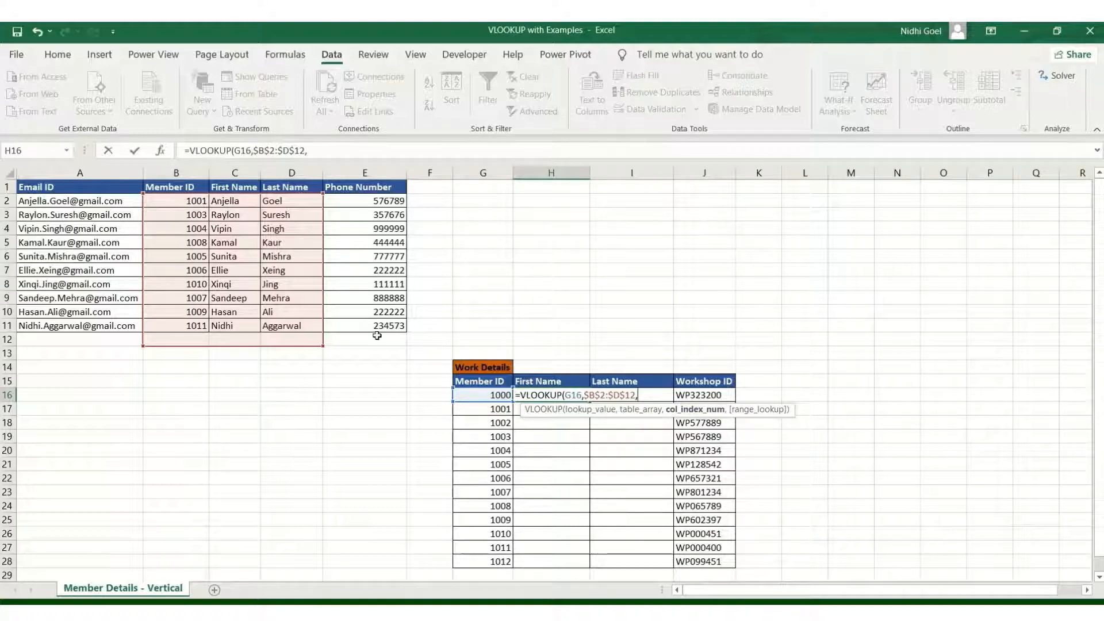
# Shrink the table array in H16's VLOOKUP to $B$2:$D$11 and complete the formula with column index 2 and range lookup FALSE
pyautogui.moveTo(322, 346); pyautogui.dragTo(320, 336)
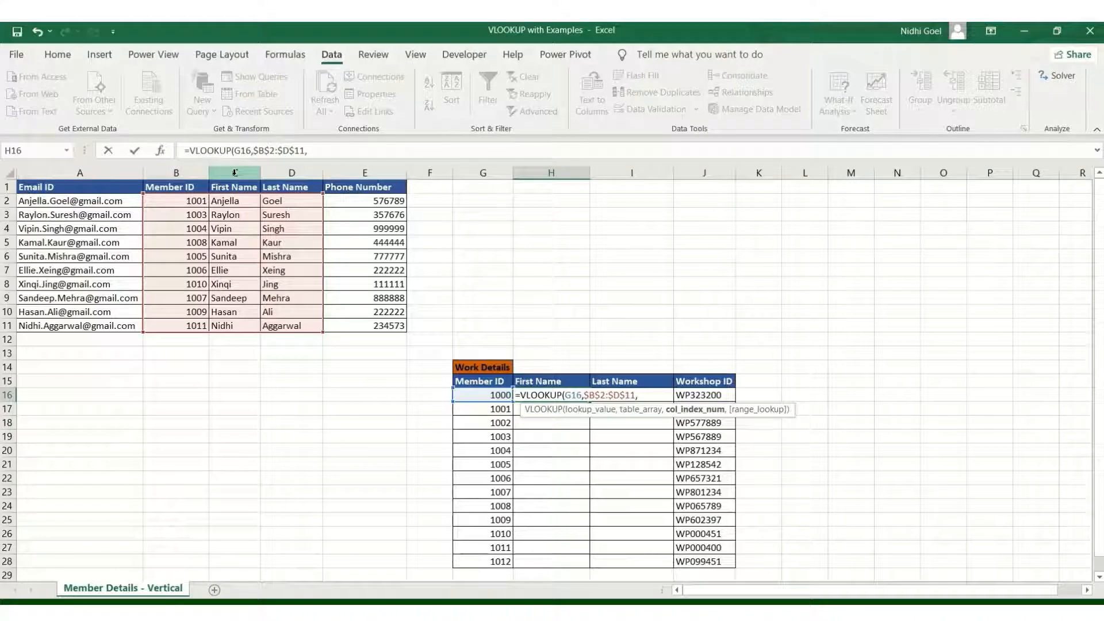
pyautogui.write('2')
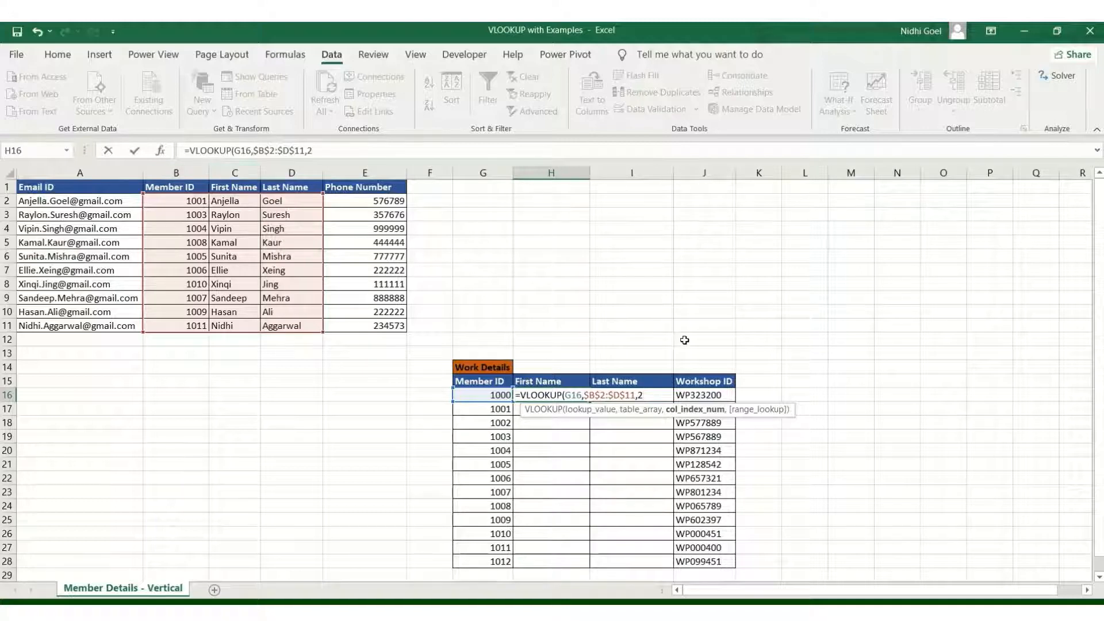
pyautogui.write(',')
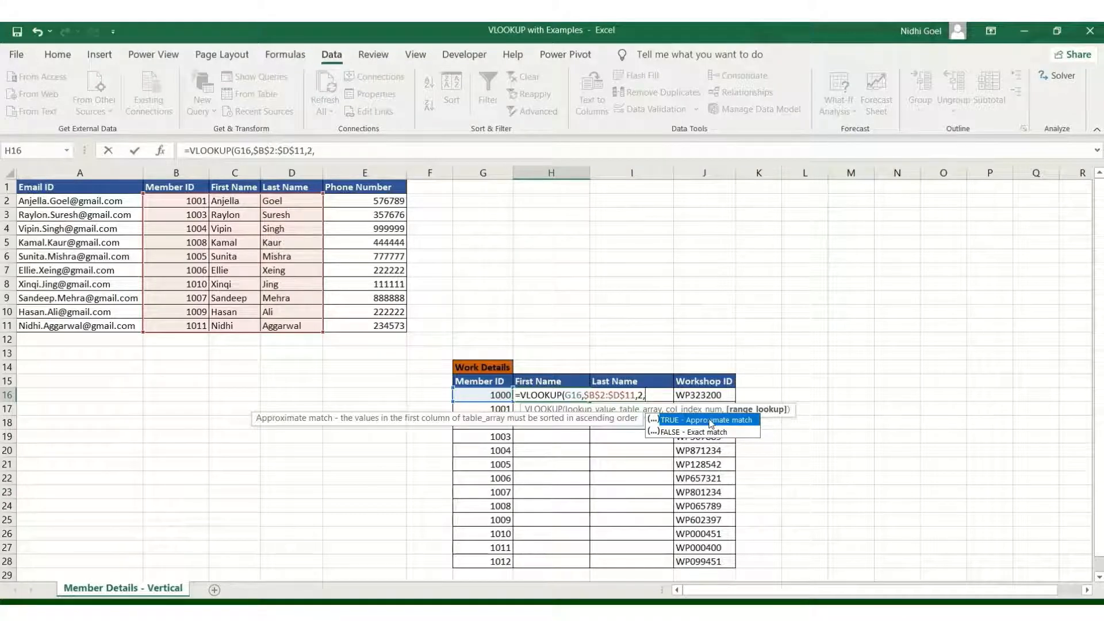
pyautogui.write('FALSE)')
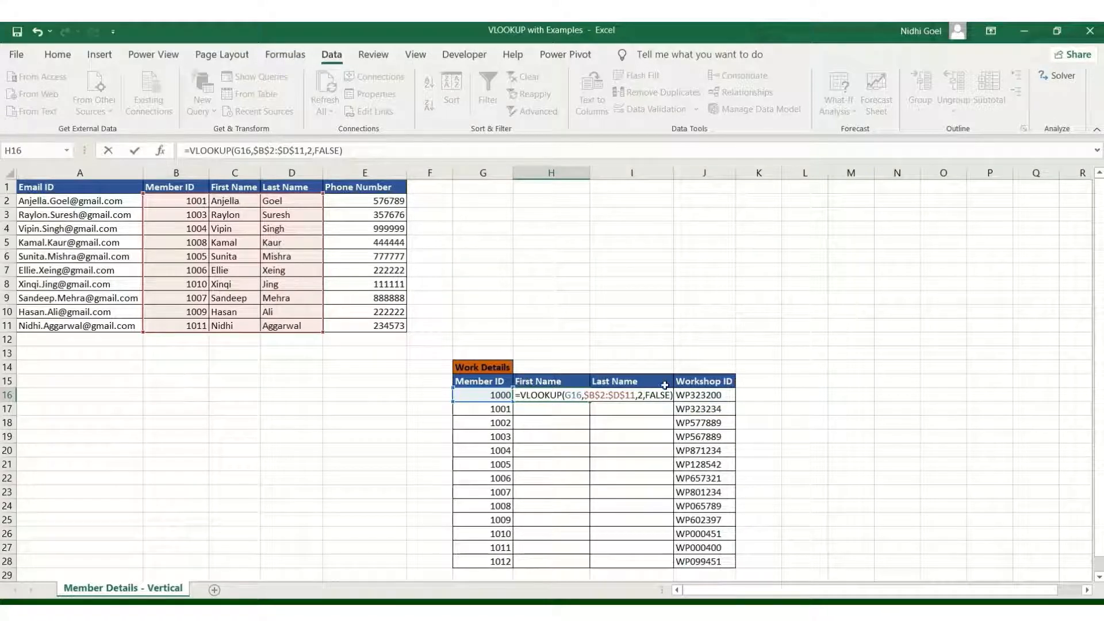
# Lock the lookup value's column as $G16 in H16's formula and fill it down the First Name column through H28
pyautogui.click(567, 396)
pyautogui.write('$')
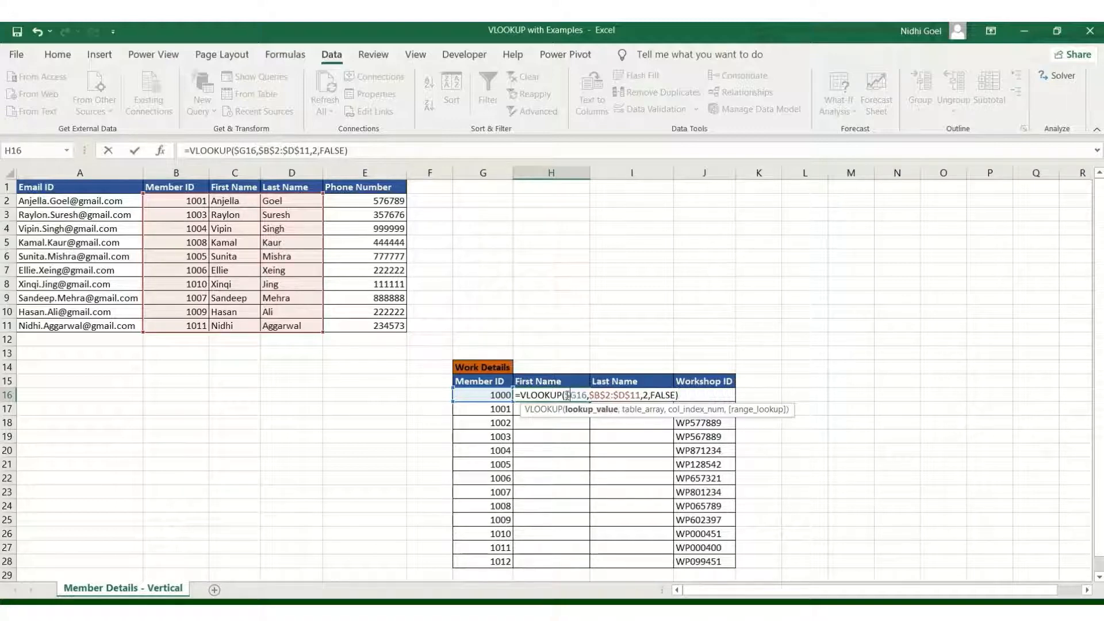
pyautogui.hotkey('ctrl', 'Return')
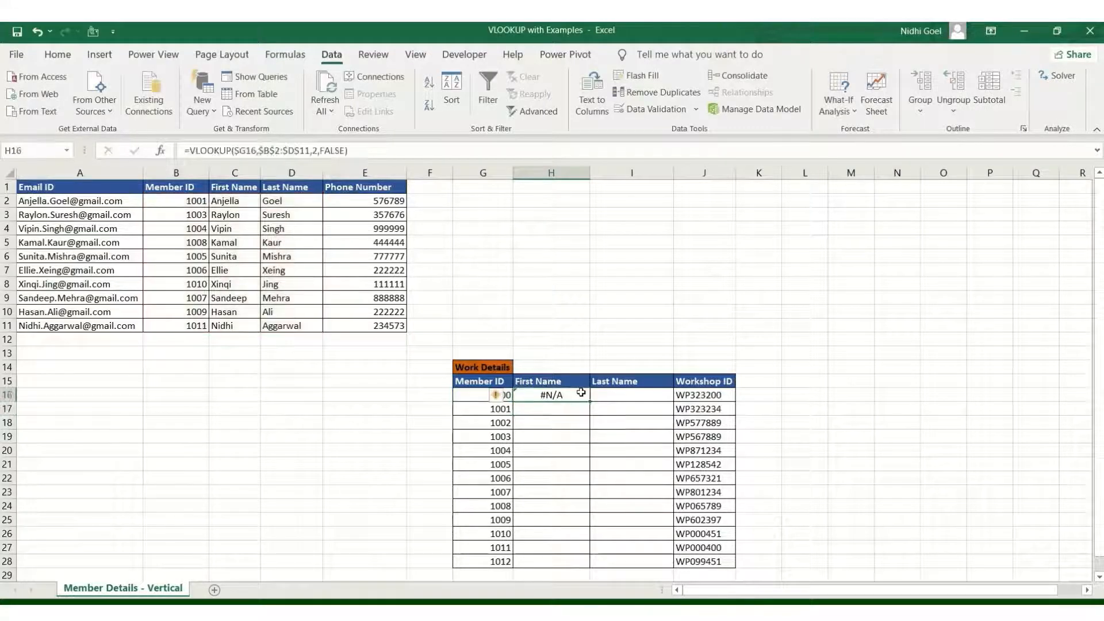
pyautogui.doubleClick(590, 401)
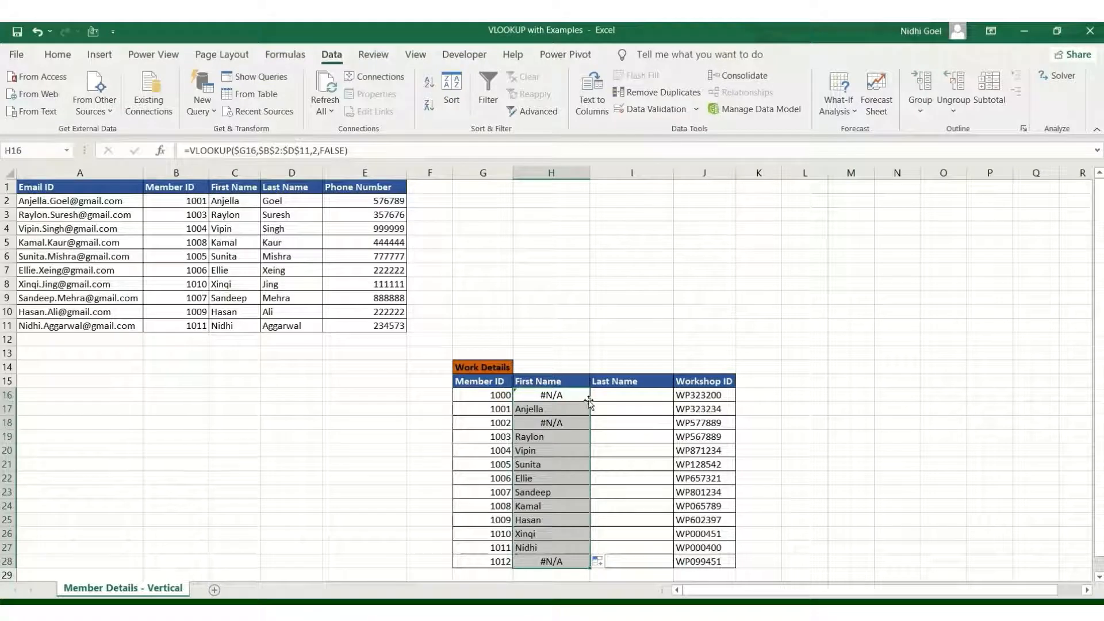
pyautogui.click(492, 395)
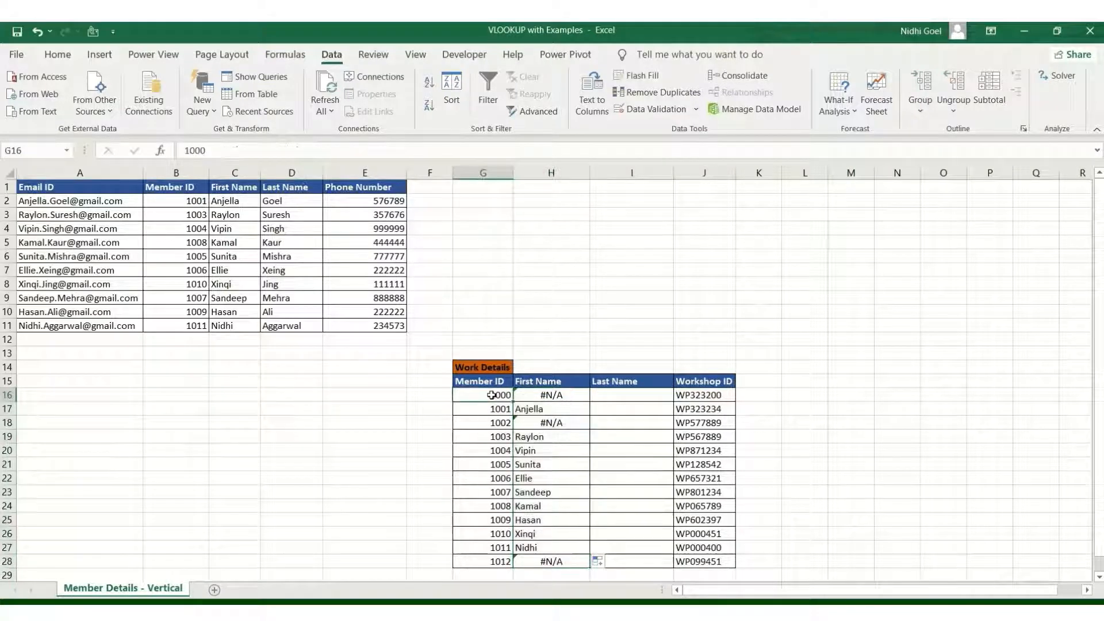
pyautogui.click(193, 168)
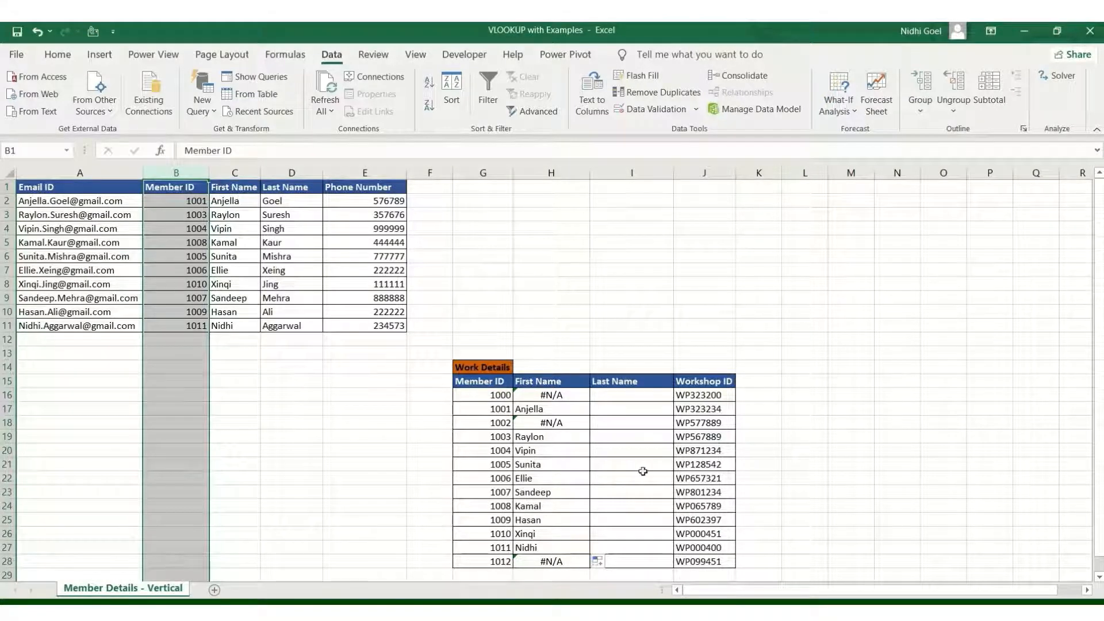
# Copy the VLOOKUP formula from H16 into the first Last Name cell, I16
pyautogui.click(546, 393)
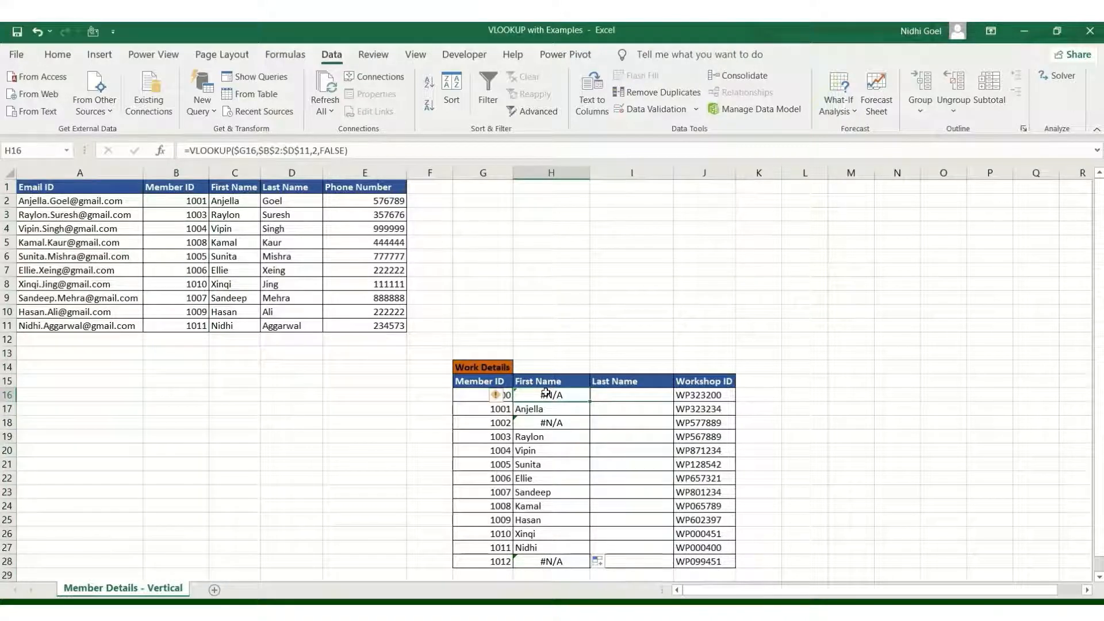
pyautogui.hotkey('ctrl', 'c')
pyautogui.press('Right')
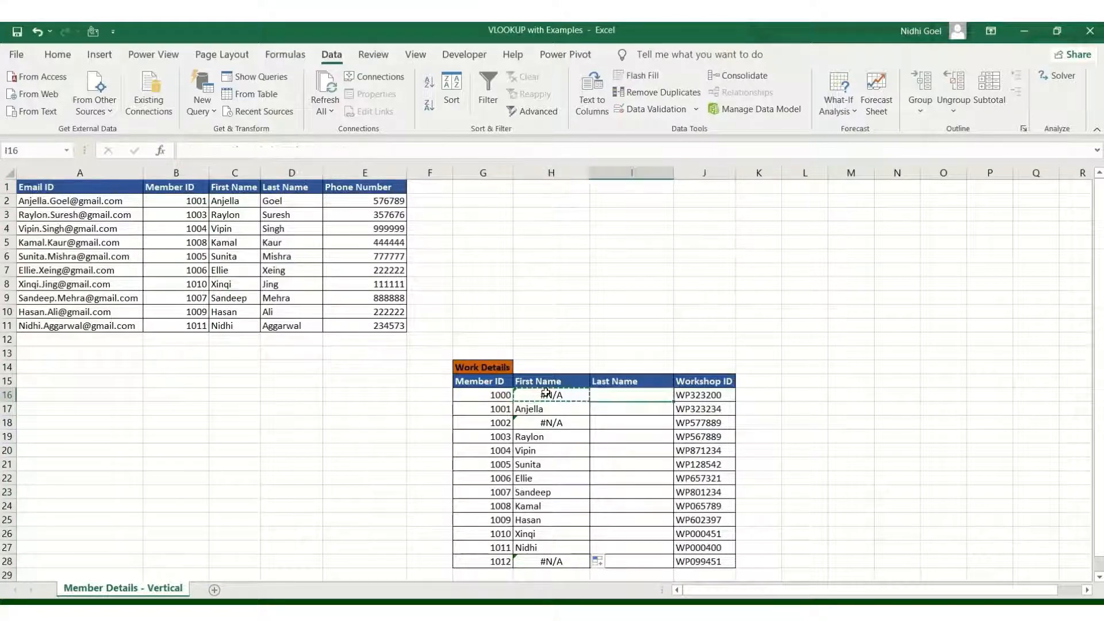
pyautogui.hotkey('ctrl', 'v')
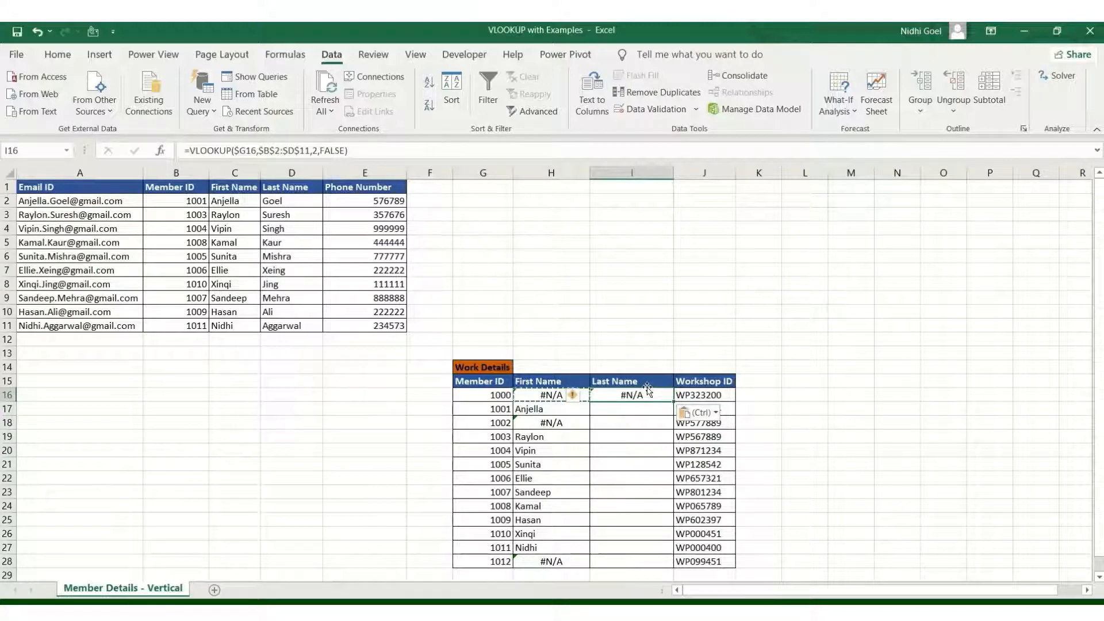
# Set the column index in I16's VLOOKUP to 3 and fill the formula down the Last Name column through I28
pyautogui.click(318, 150)
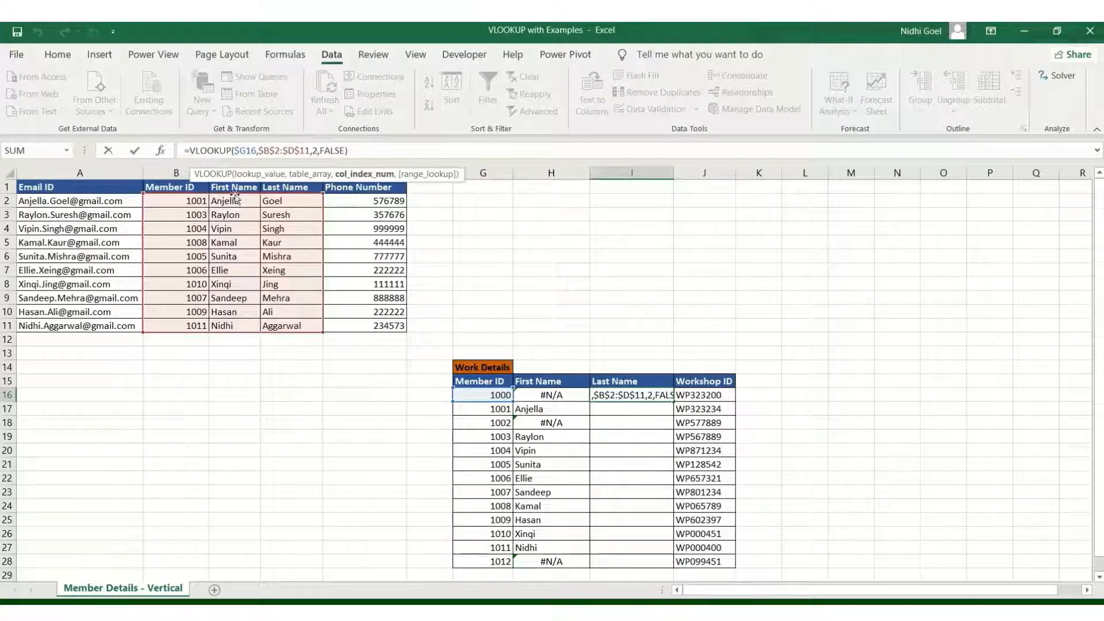
pyautogui.press('BackSpace')
pyautogui.write('3')
pyautogui.press('Return')
pyautogui.click(667, 395)
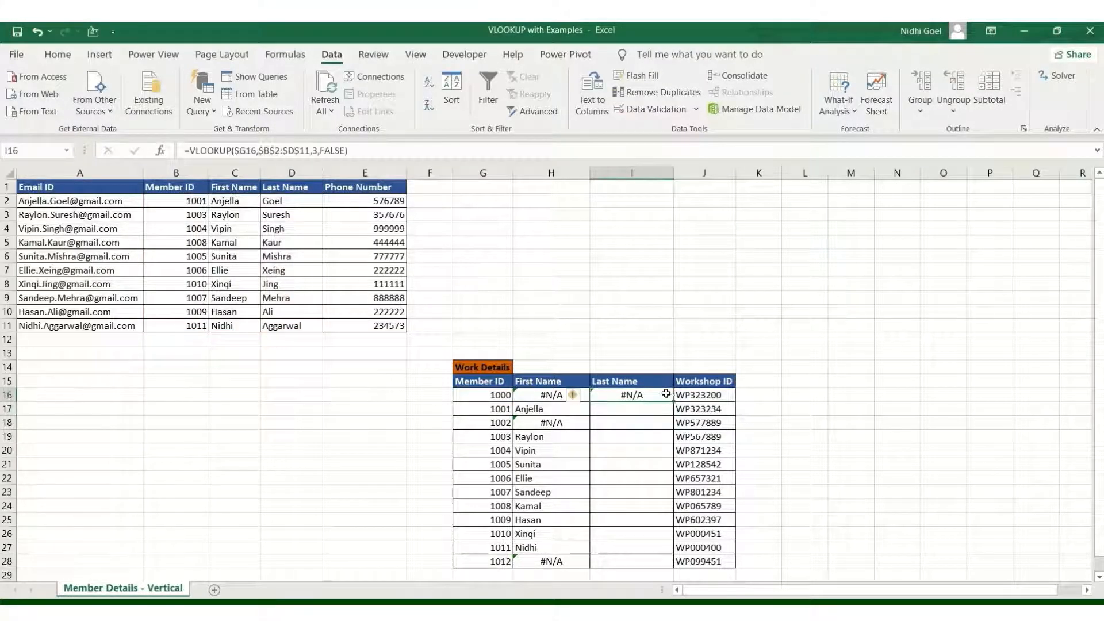
pyautogui.doubleClick(674, 402)
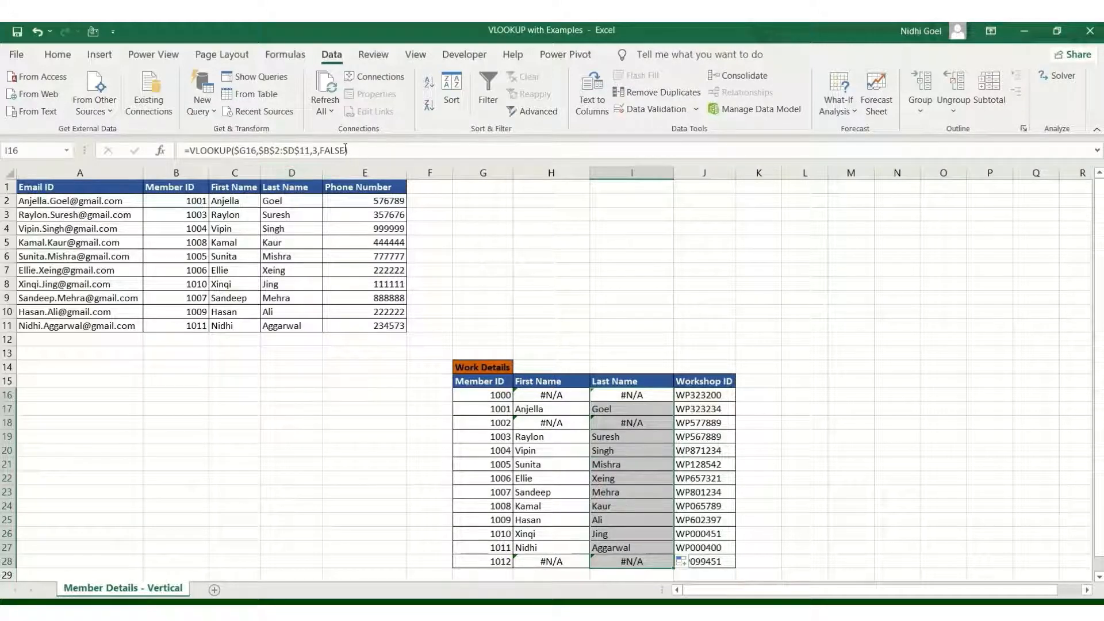
# Set the range lookup in I16's VLOOKUP to TRUE for approximate match and refill the Last Name column through I28
pyautogui.click(345, 148)
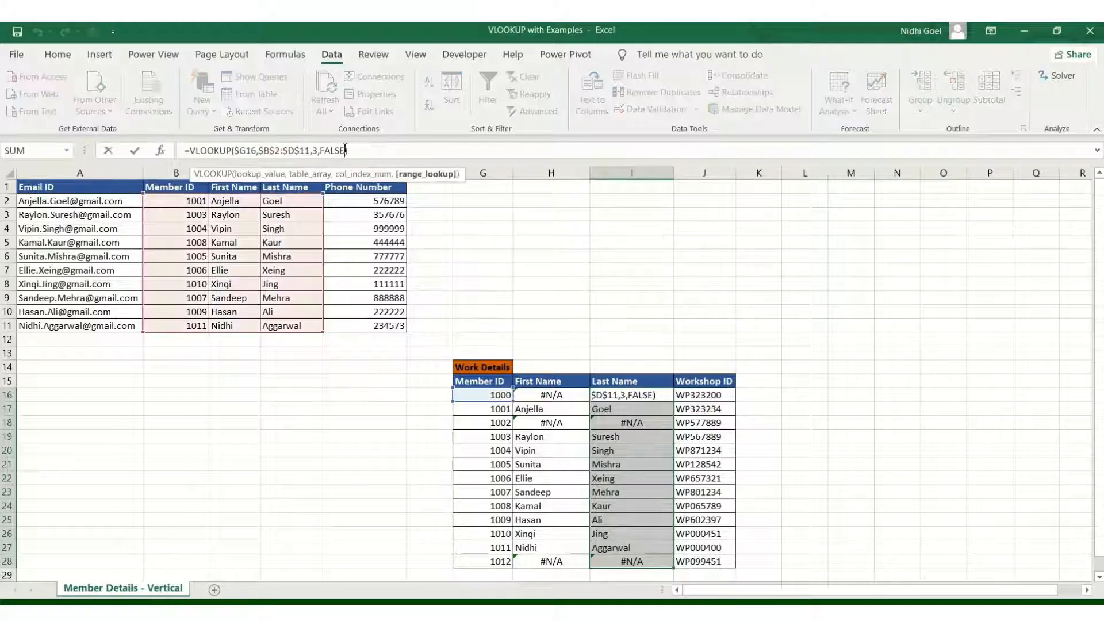
pyautogui.press('BackSpace')
pyautogui.press('BackSpace')
pyautogui.press('BackSpace')
pyautogui.press('BackSpace')
pyautogui.press('BackSpace')
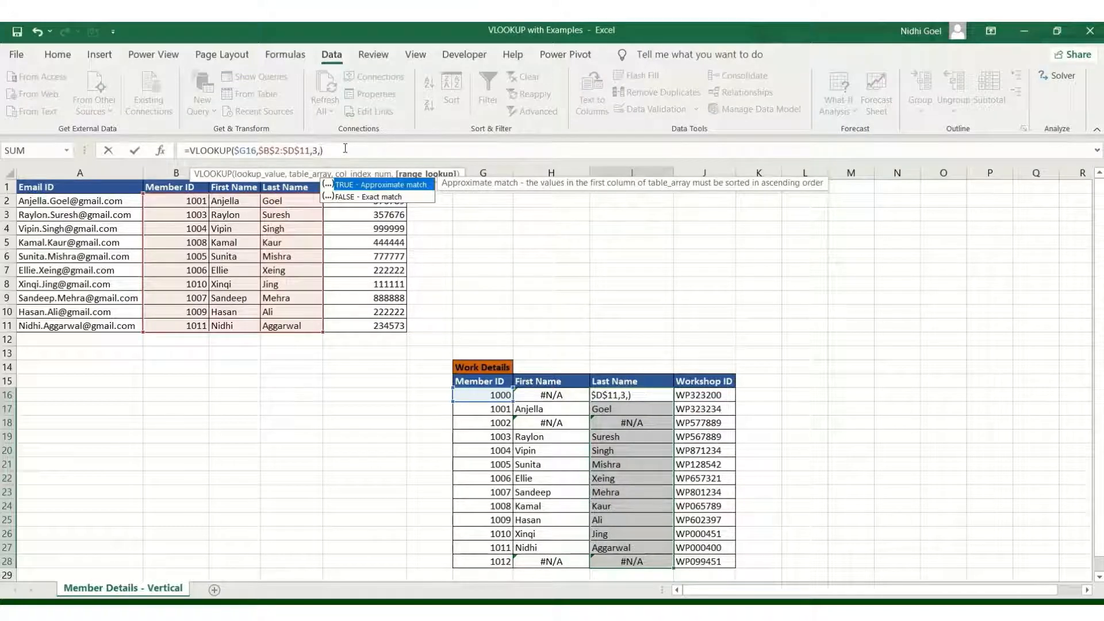
pyautogui.write('TRUE')
pyautogui.press('Return')
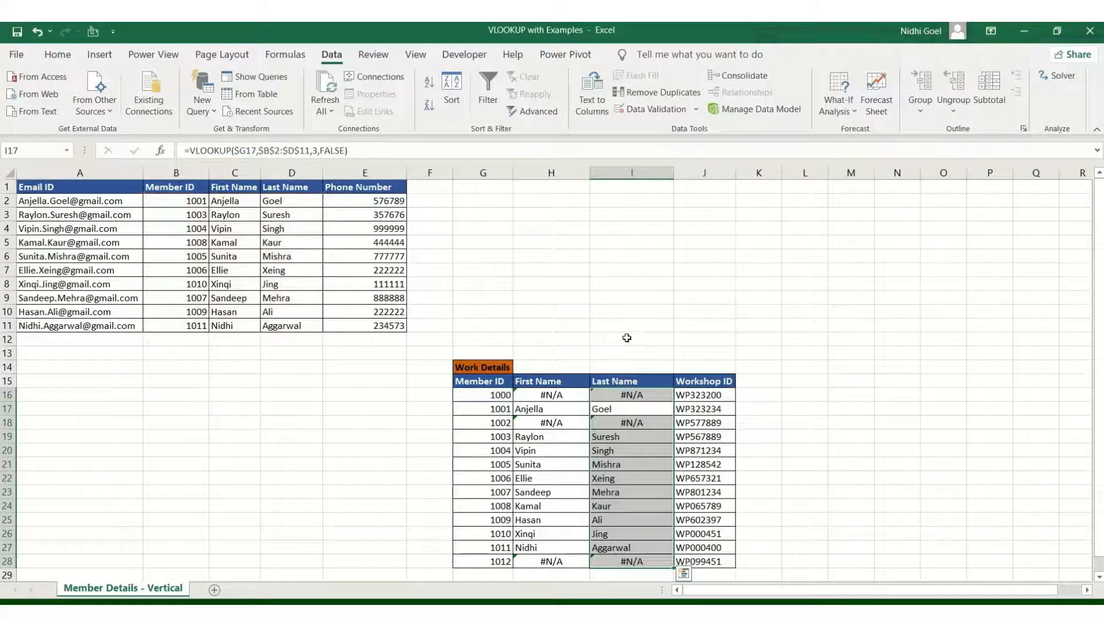
pyautogui.click(660, 397)
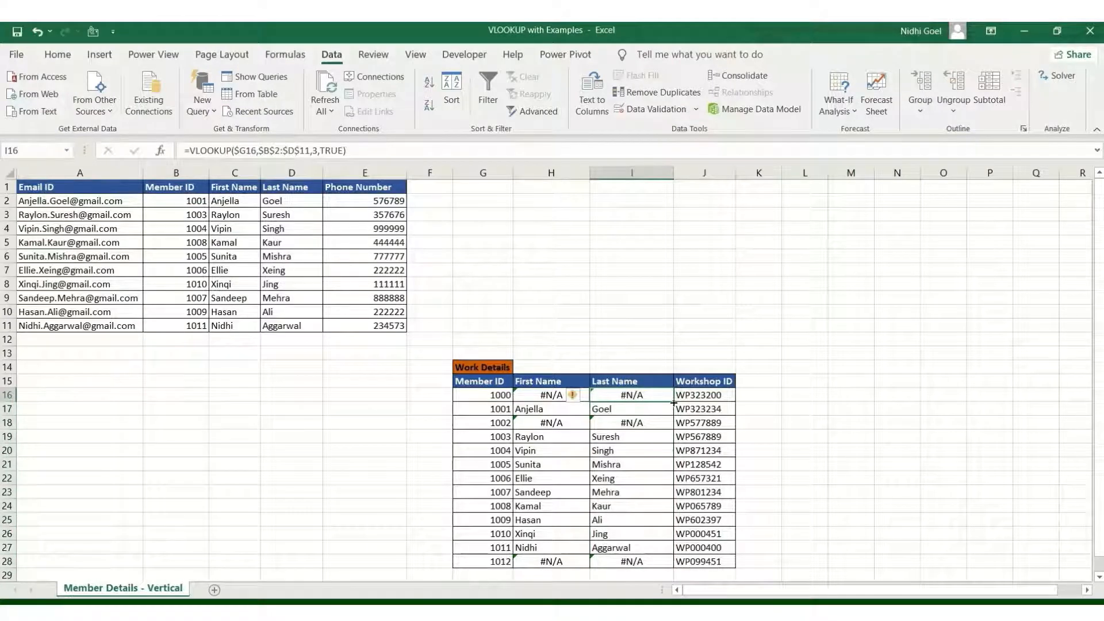
pyautogui.doubleClick(672, 403)
# Set the range lookup argument in H16's First Name VLOOKUP to TRUE for approximate match
pyautogui.click(540, 396)
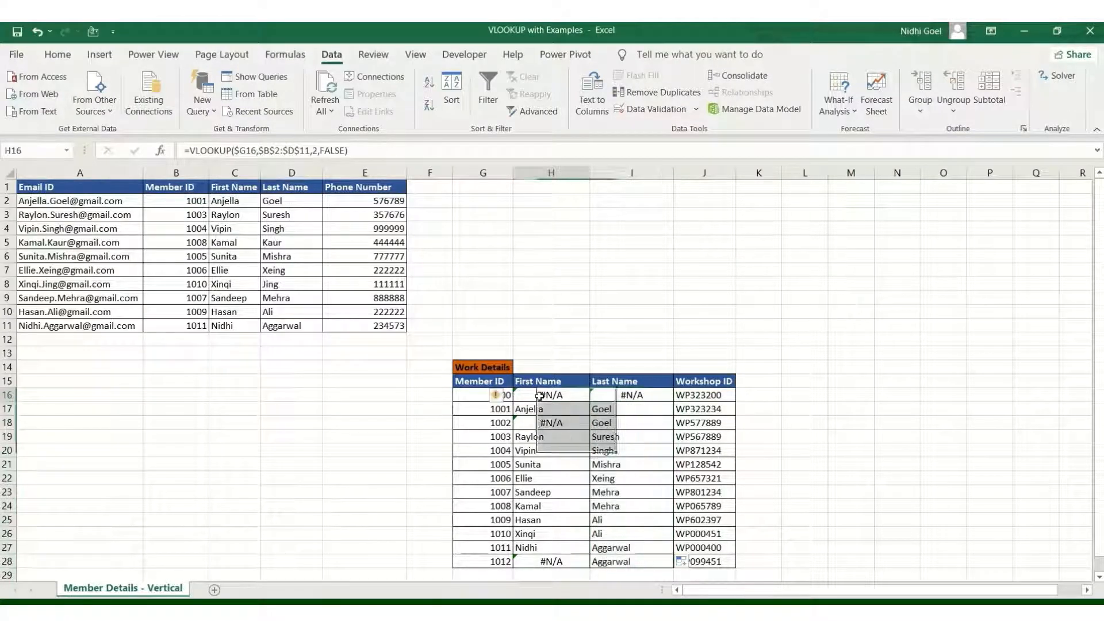
pyautogui.click(346, 149)
pyautogui.press('BackSpace')
pyautogui.press('BackSpace')
pyautogui.press('BackSpace')
pyautogui.press('BackSpace')
pyautogui.press('BackSpace')
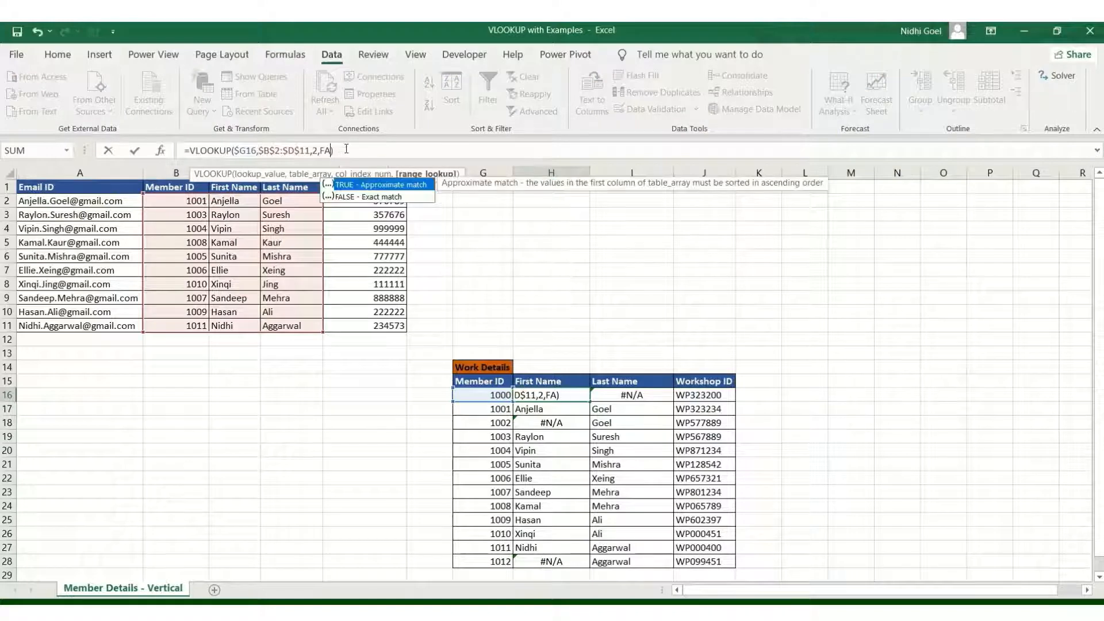
pyautogui.write('TRUE')
pyautogui.press('Return')
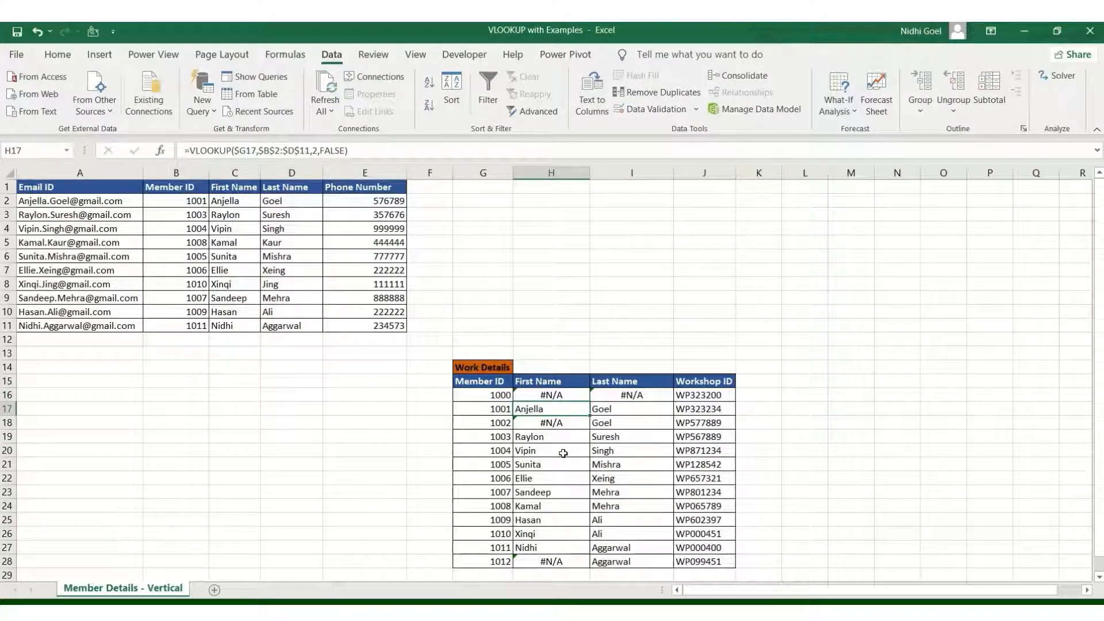
# Fill H16's approximate-match formula down through H28 and compare the first names in rows 23 and 24 with the member table
pyautogui.click(547, 394)
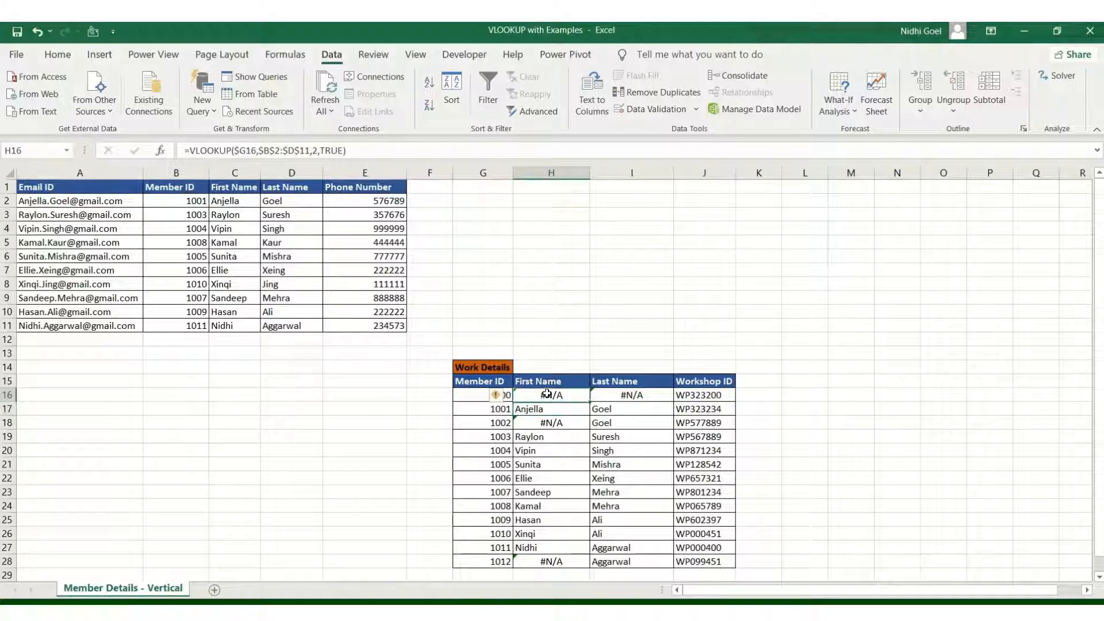
pyautogui.click(611, 398)
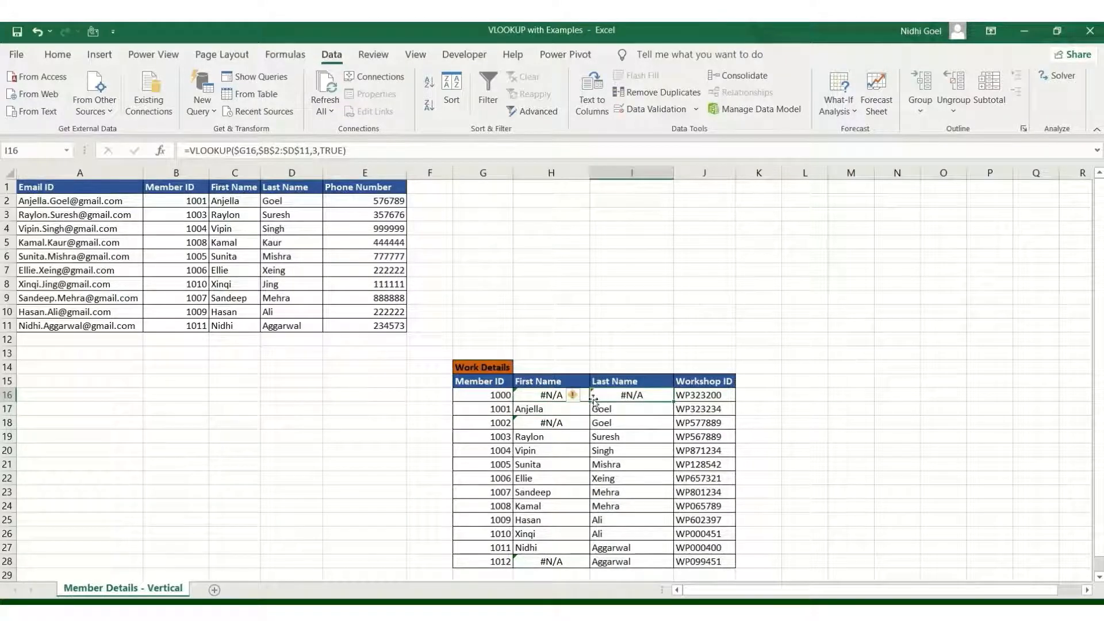
pyautogui.click(575, 397)
pyautogui.click(553, 398)
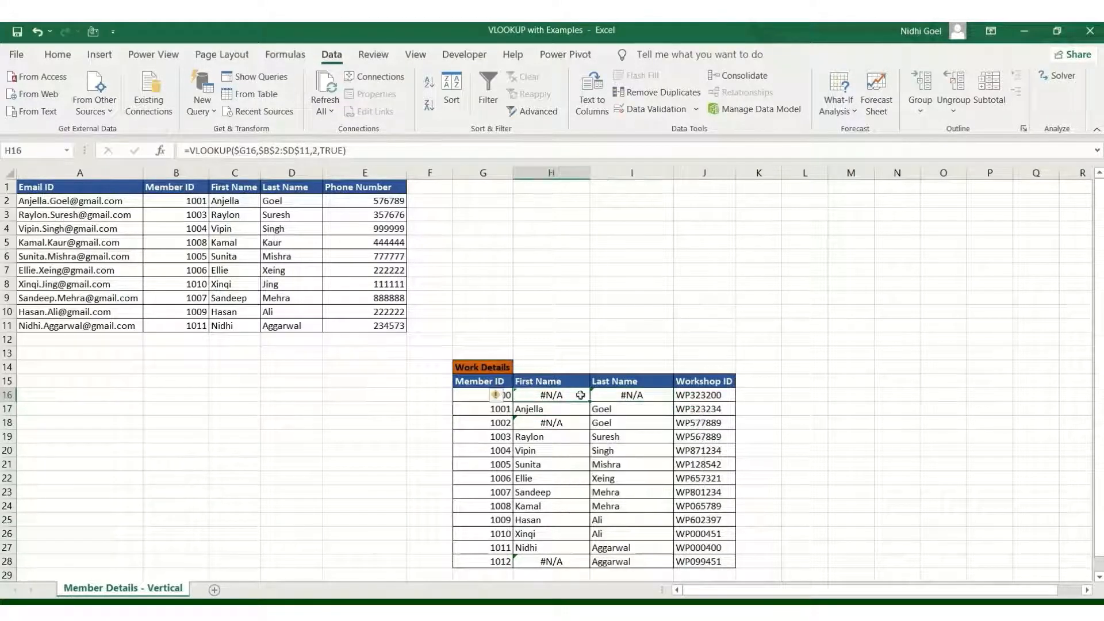
pyautogui.moveTo(590, 402); pyautogui.dragTo(589, 566)
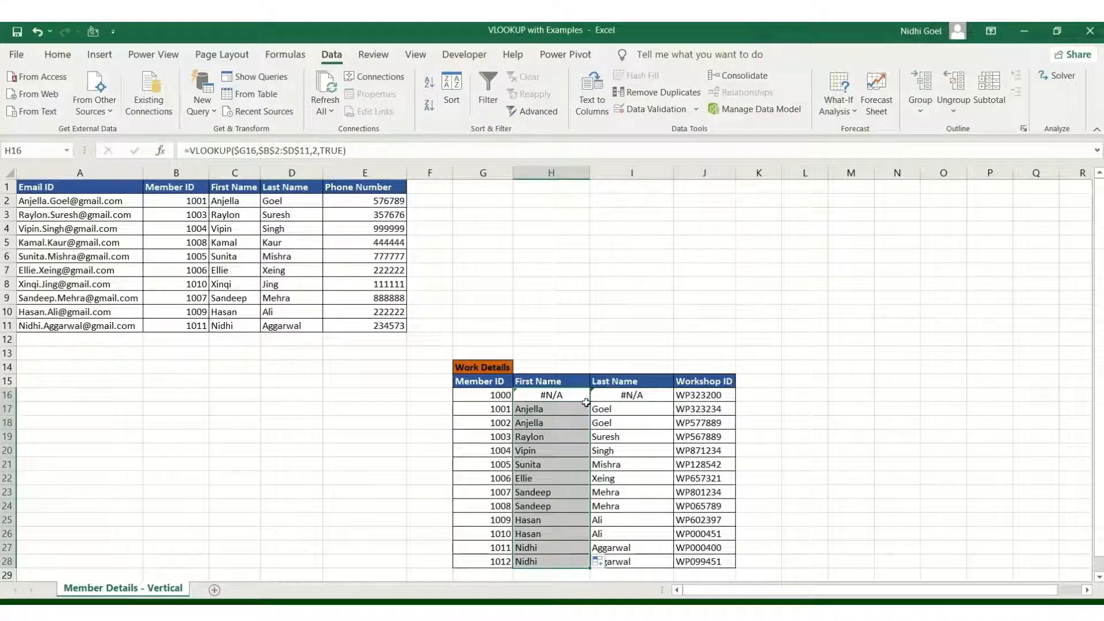
pyautogui.click(547, 425)
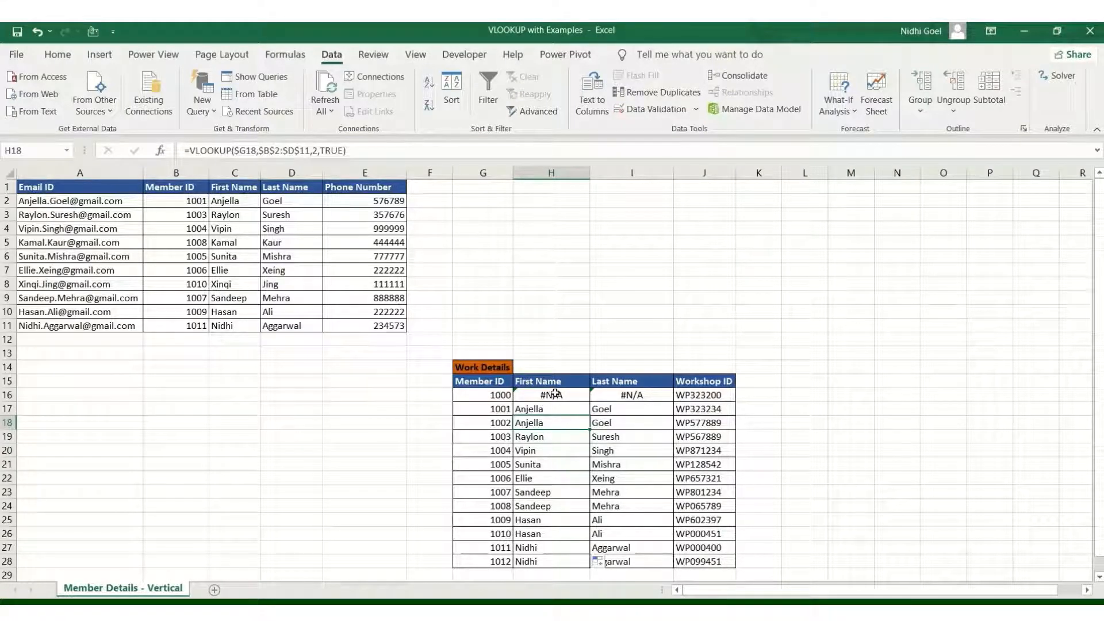
pyautogui.moveTo(486, 495); pyautogui.dragTo(537, 503)
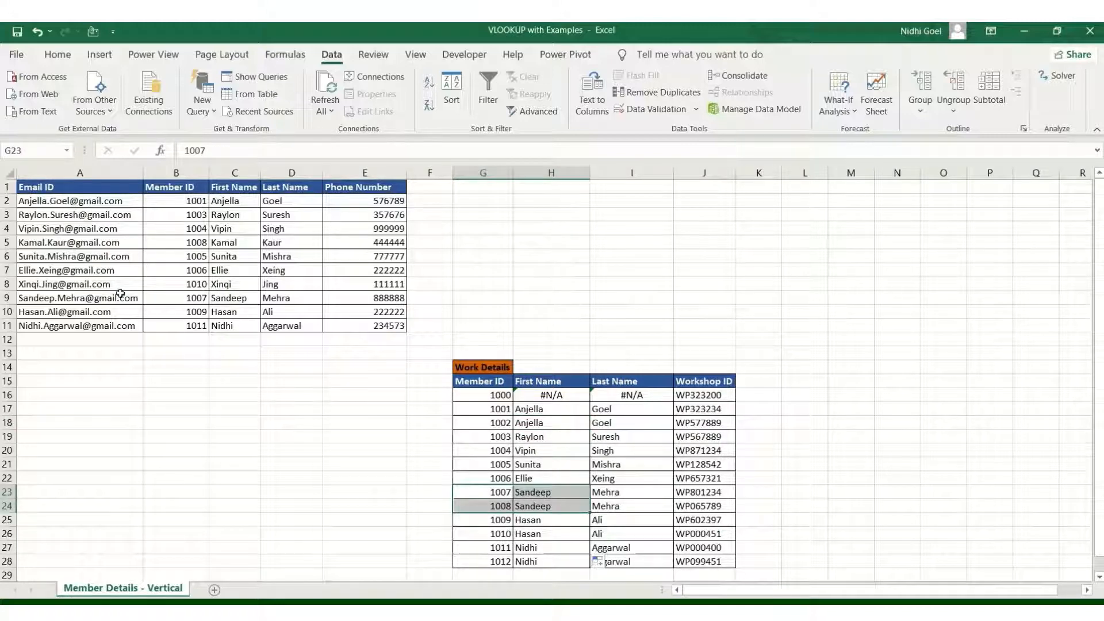
pyautogui.moveTo(195, 298); pyautogui.dragTo(233, 298)
pyautogui.moveTo(178, 242); pyautogui.dragTo(226, 245)
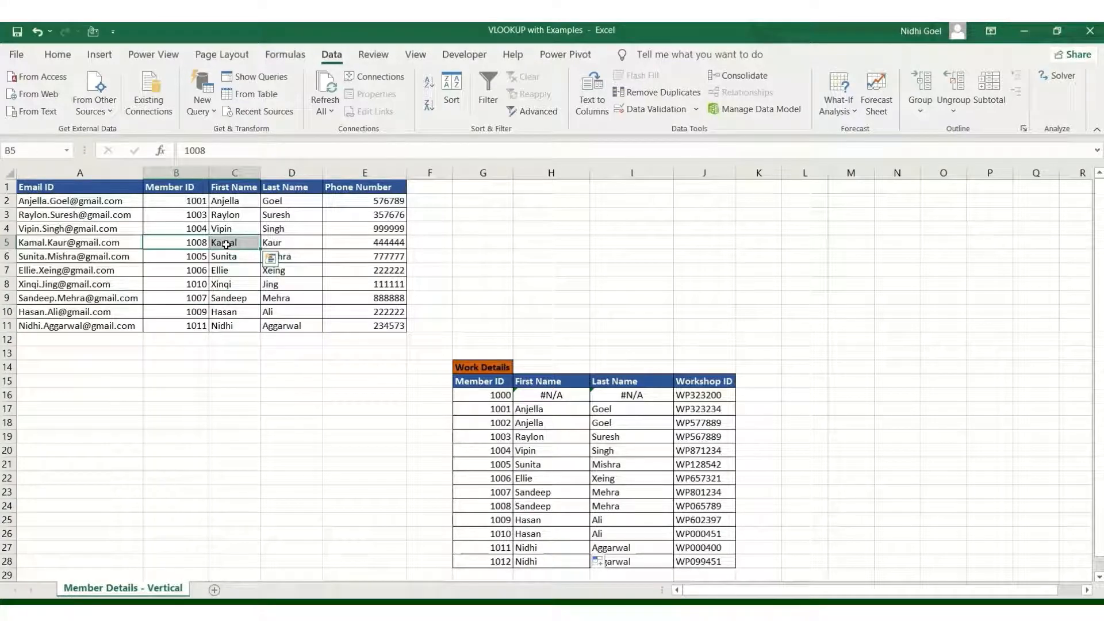
# Add filters to header row 1 and sort the member table by Member ID from smallest to largest
pyautogui.click(547, 395)
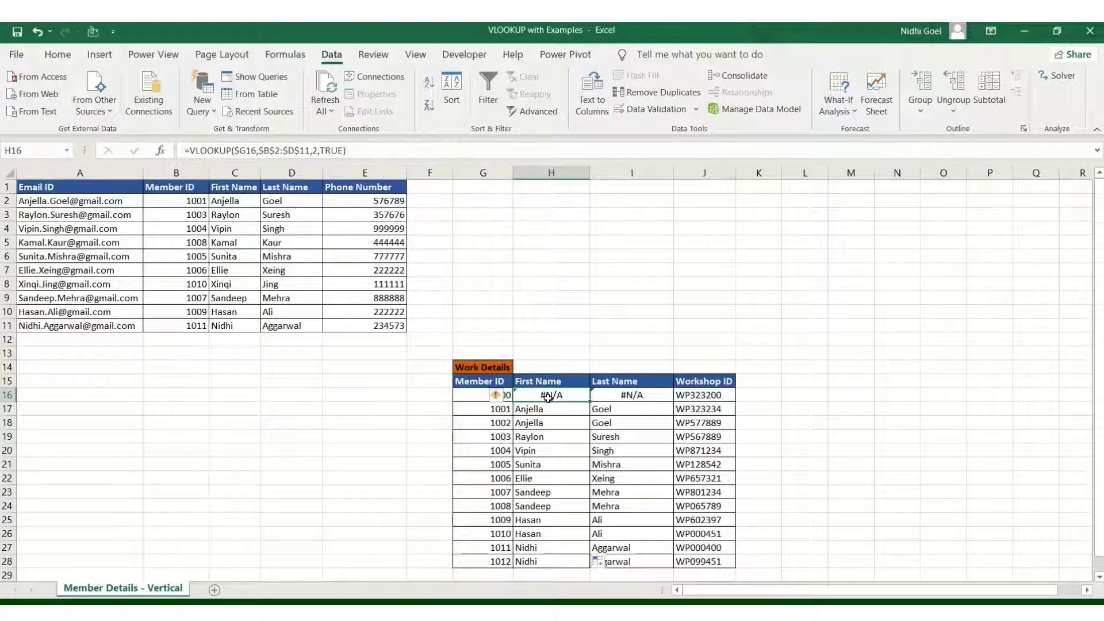
pyautogui.click(8, 187)
pyautogui.click(486, 87)
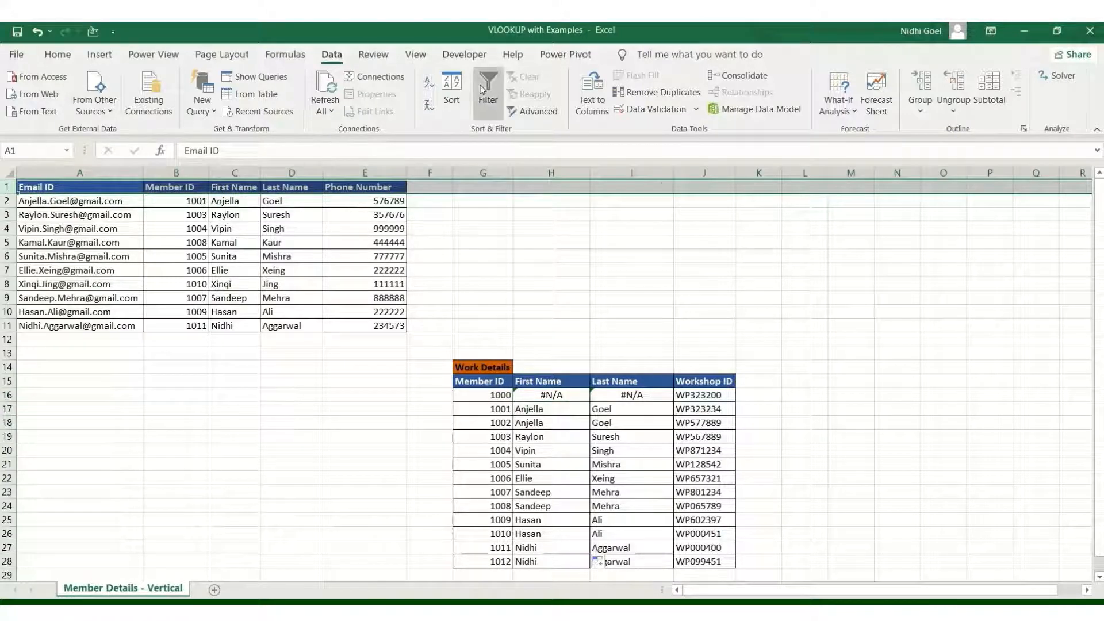
pyautogui.click(239, 201)
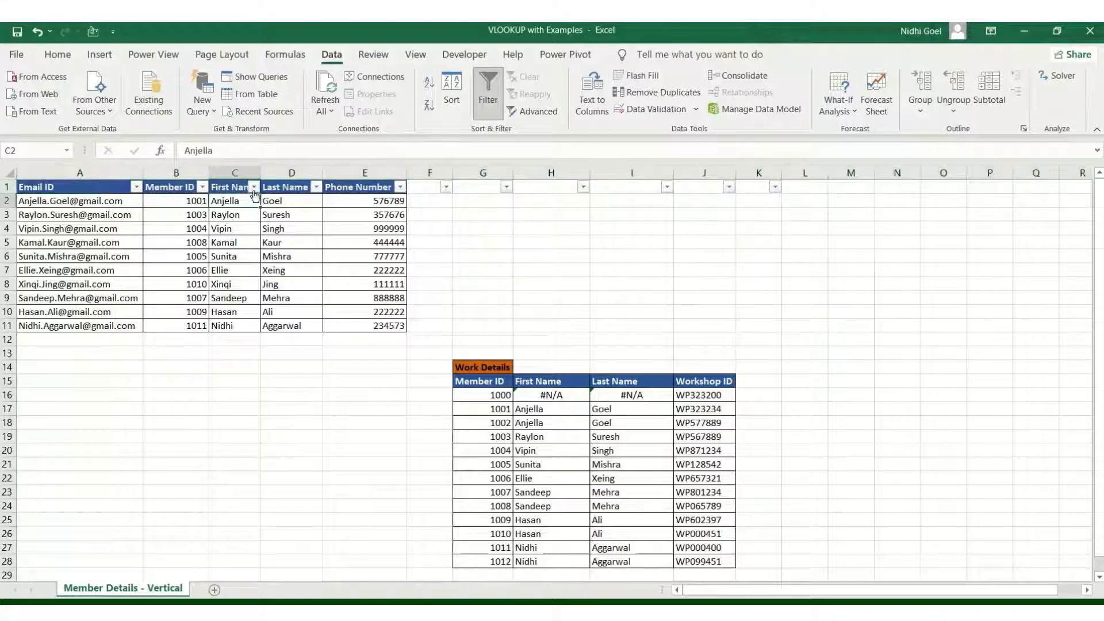
pyautogui.click(202, 186)
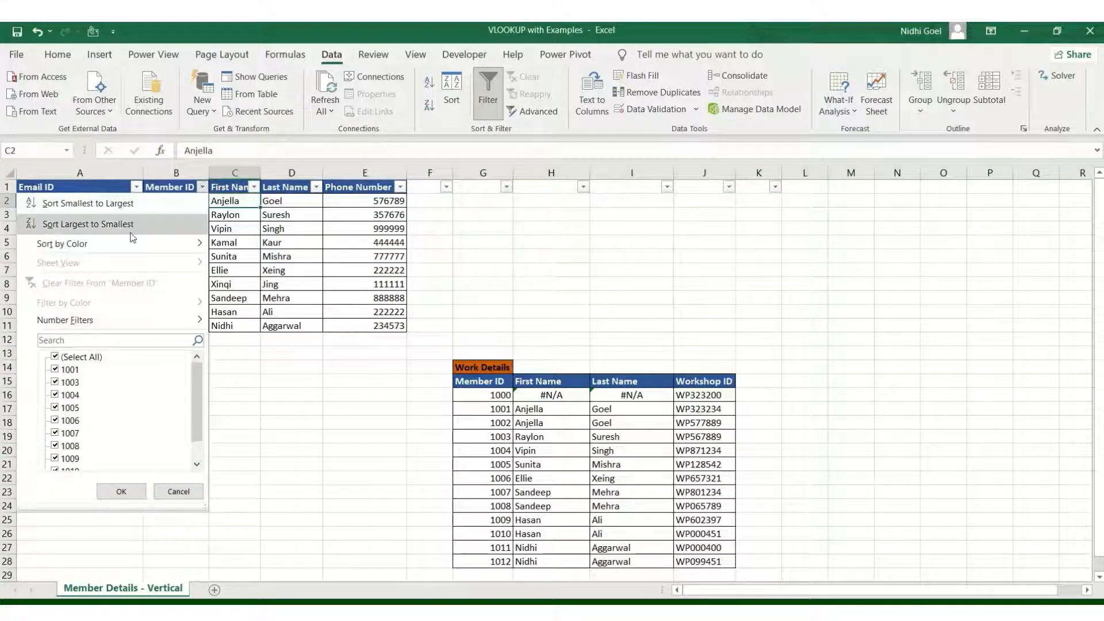
pyautogui.click(144, 204)
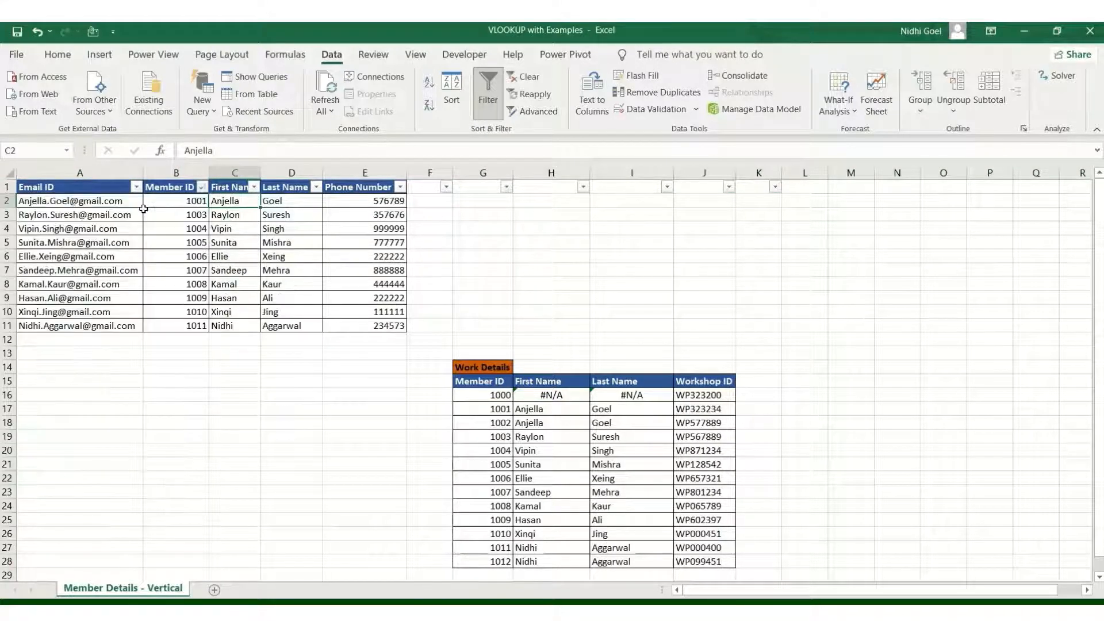
pyautogui.click(389, 490)
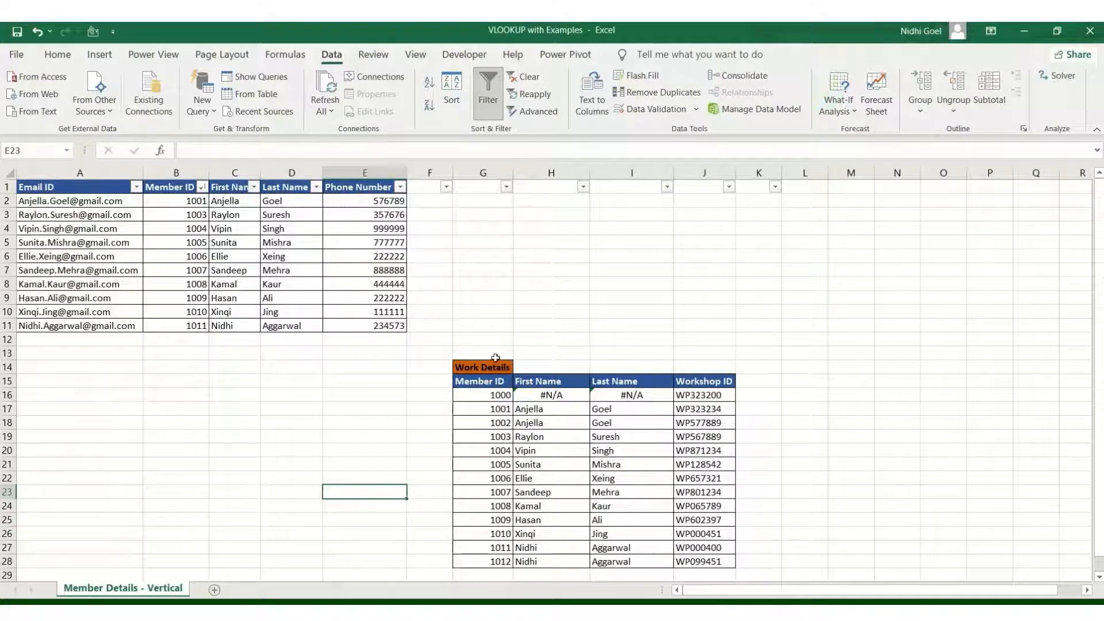
# Reapply the ascending Member ID sort to the member table and change it to largest to smallest
pyautogui.click(200, 192)
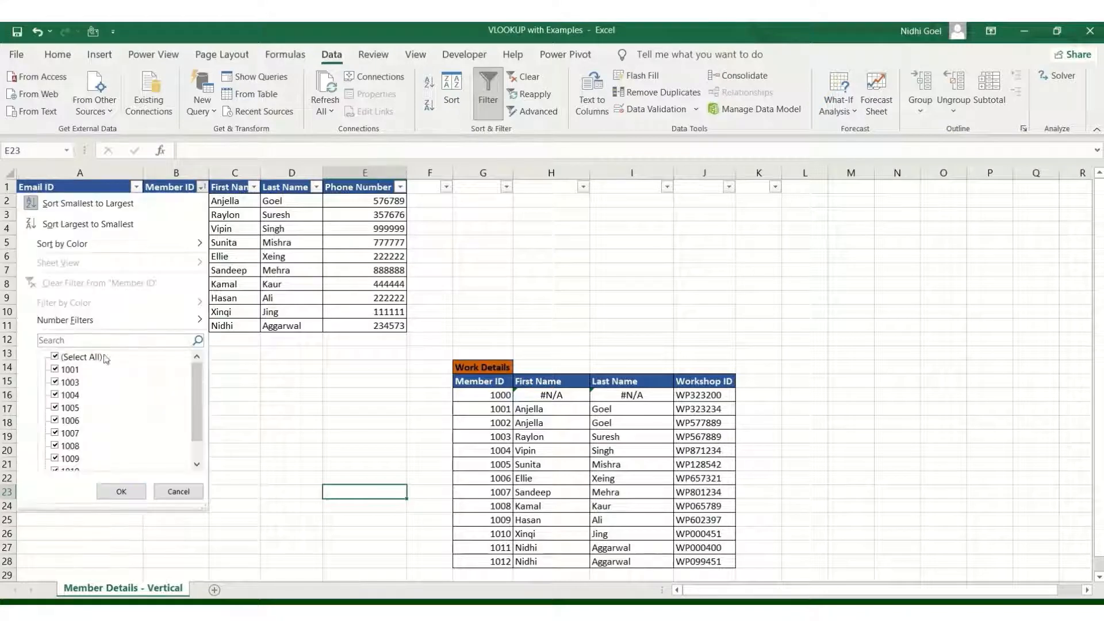
pyautogui.click(88, 204)
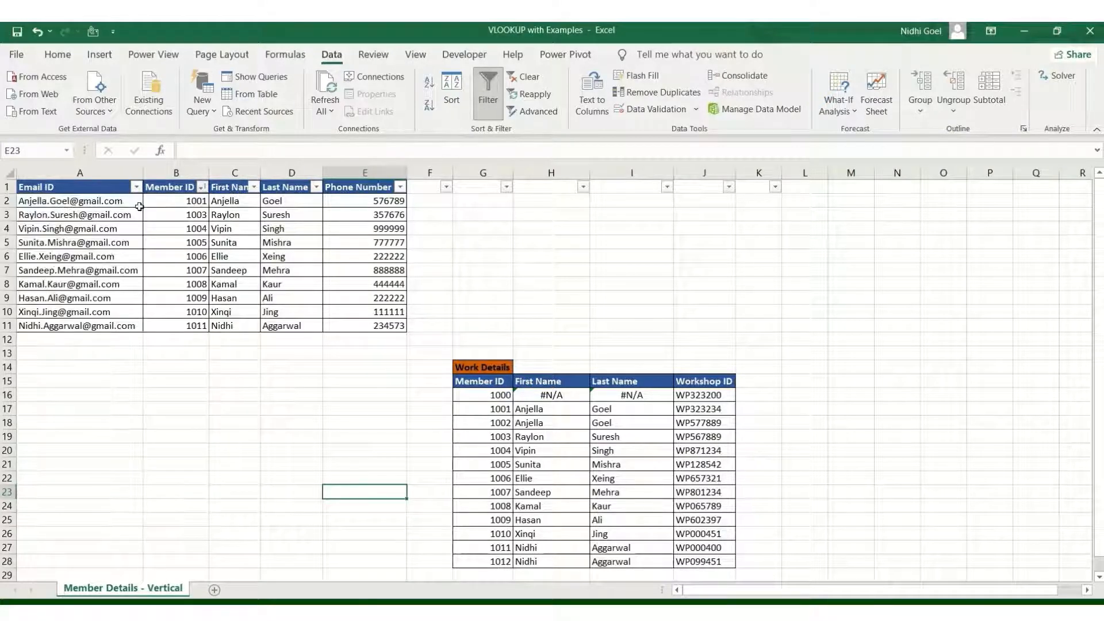
pyautogui.click(202, 188)
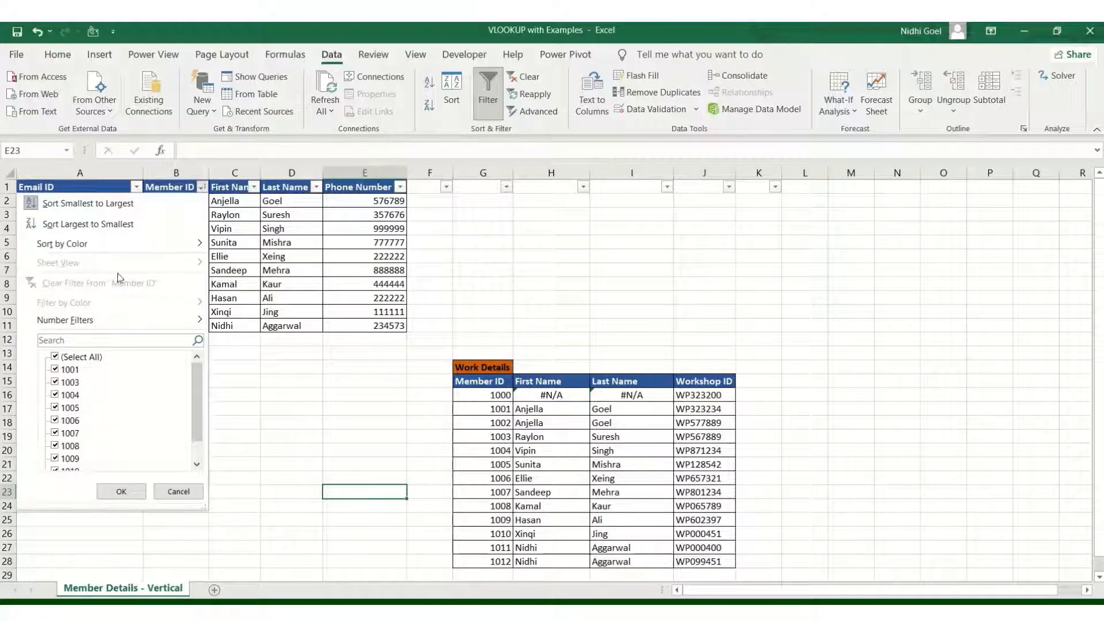
pyautogui.click(111, 225)
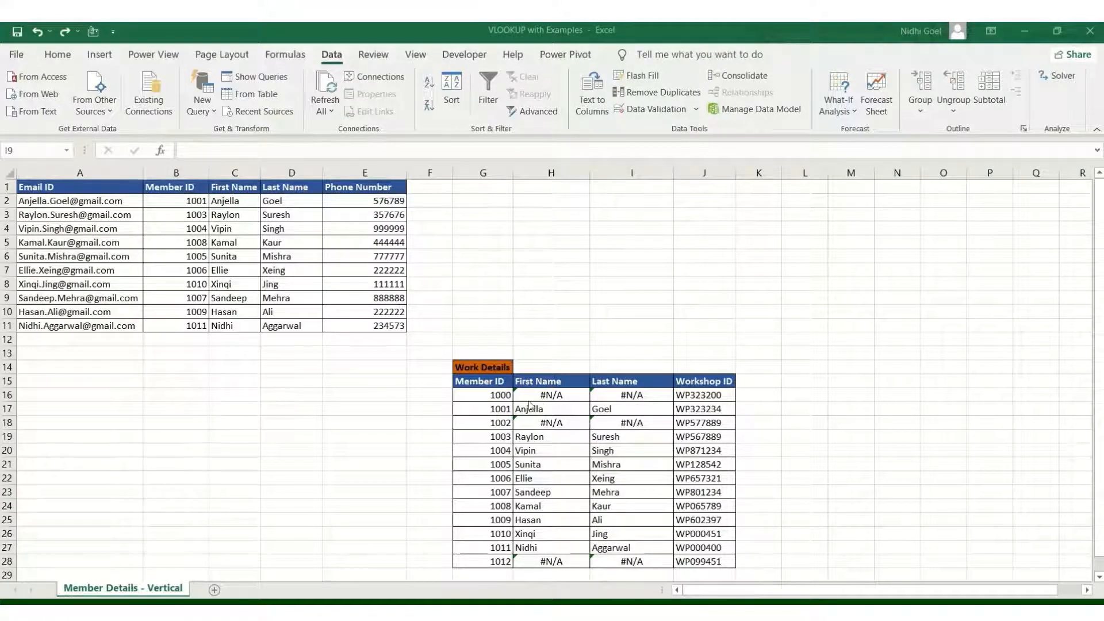
# Examine the exact-match First Name formulas in H16 and H18 against the Member IDs in column G
pyautogui.click(554, 394)
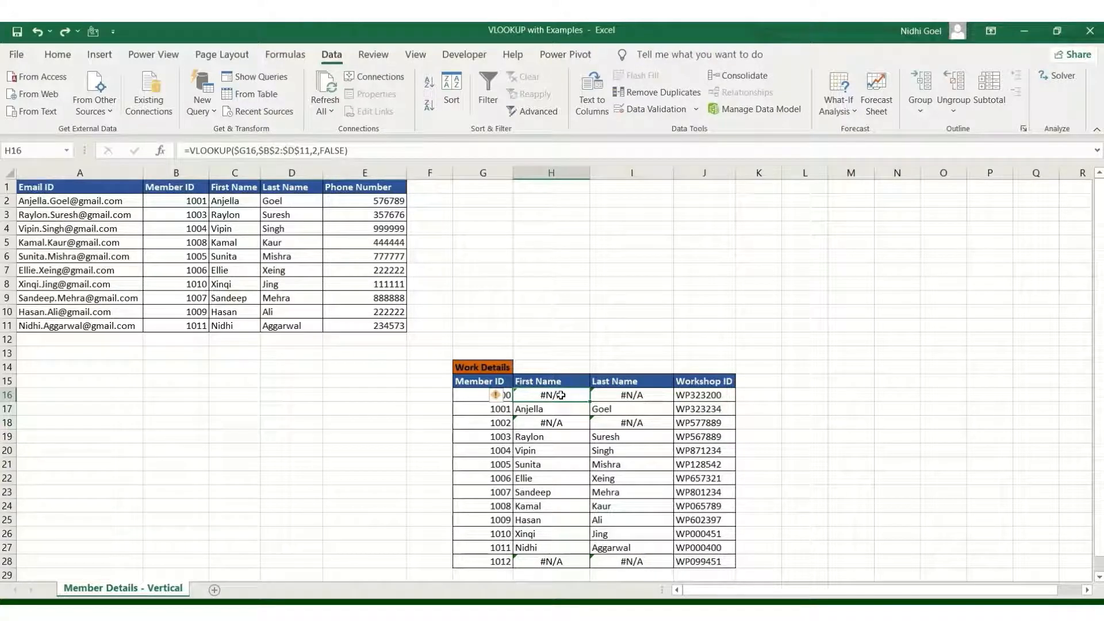
pyautogui.click(472, 396)
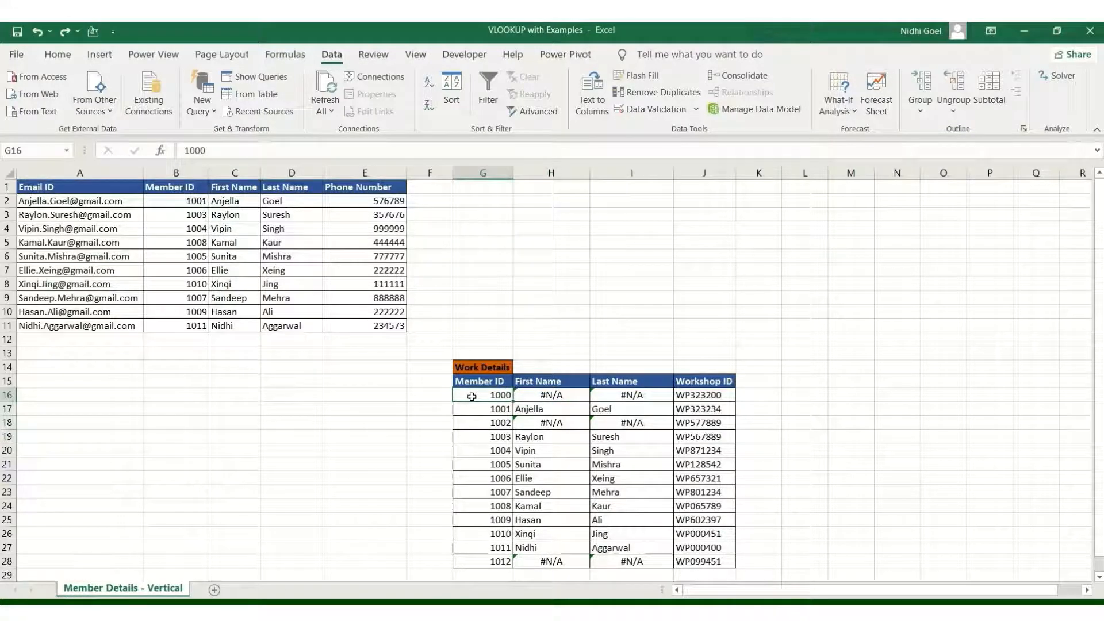
pyautogui.click(556, 396)
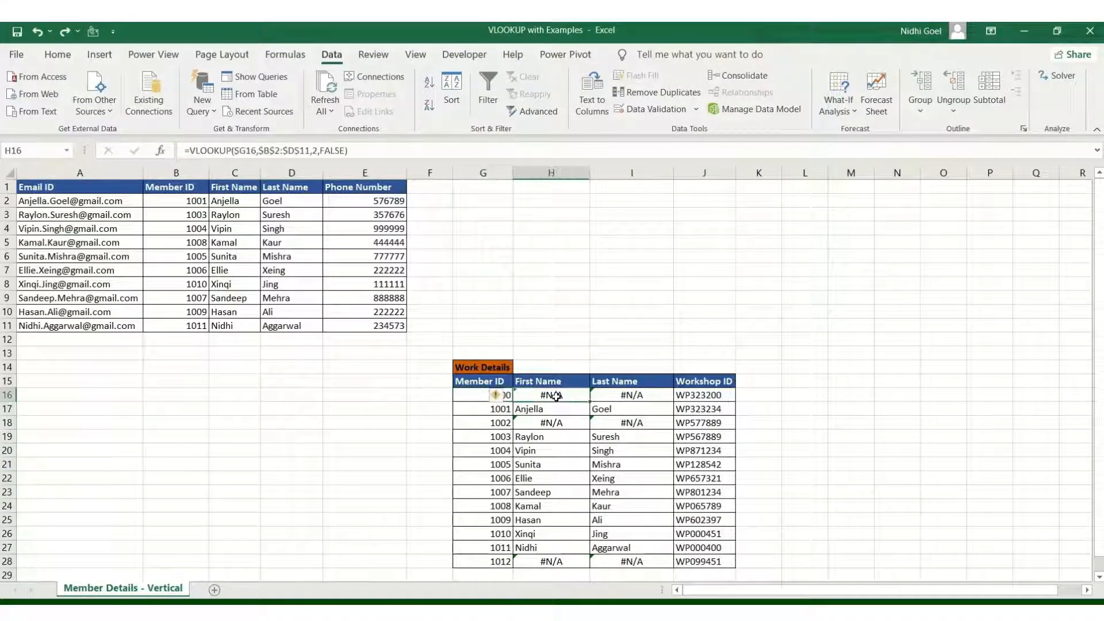
pyautogui.click(498, 433)
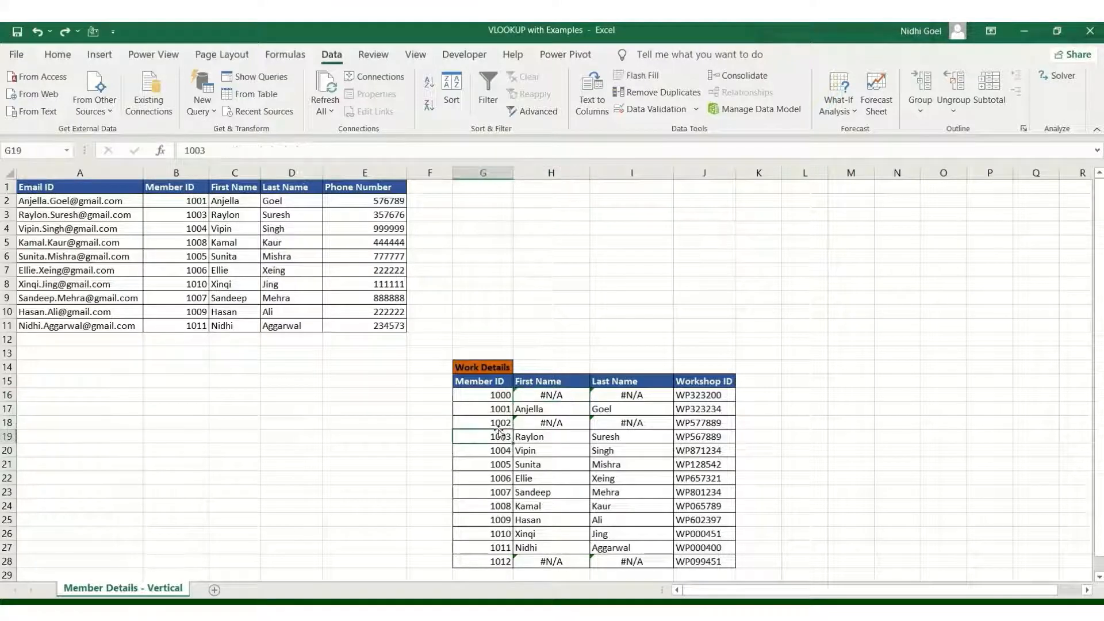
pyautogui.click(578, 425)
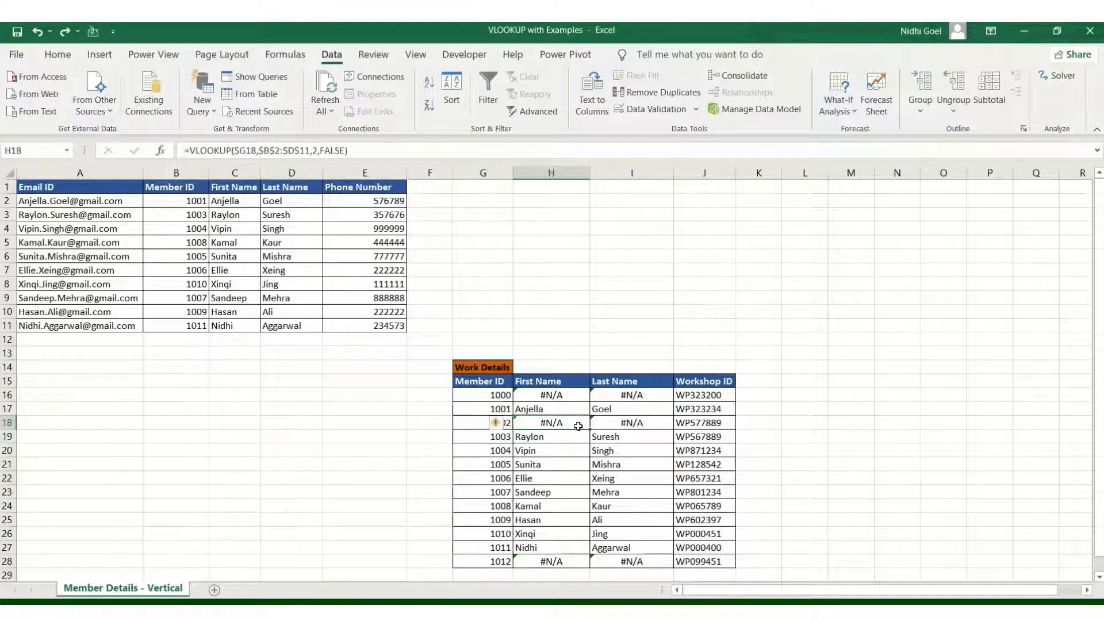
pyautogui.click(563, 394)
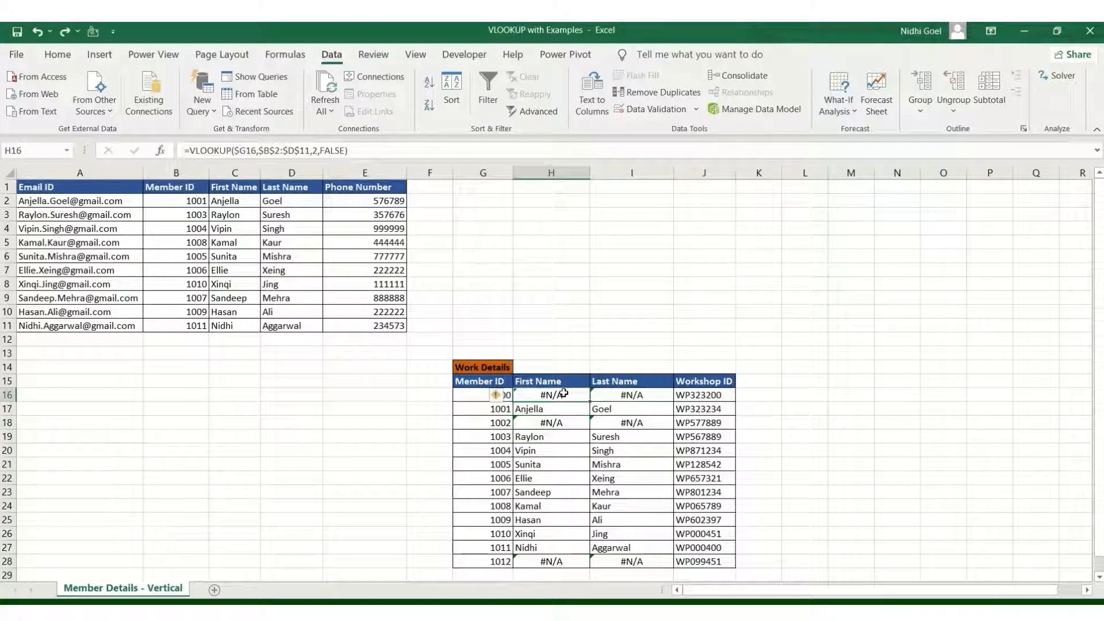
# Set the column index in I16's Last Name VLOOKUP to 5 and fill the formula down through I28
pyautogui.click(635, 391)
pyautogui.click(317, 150)
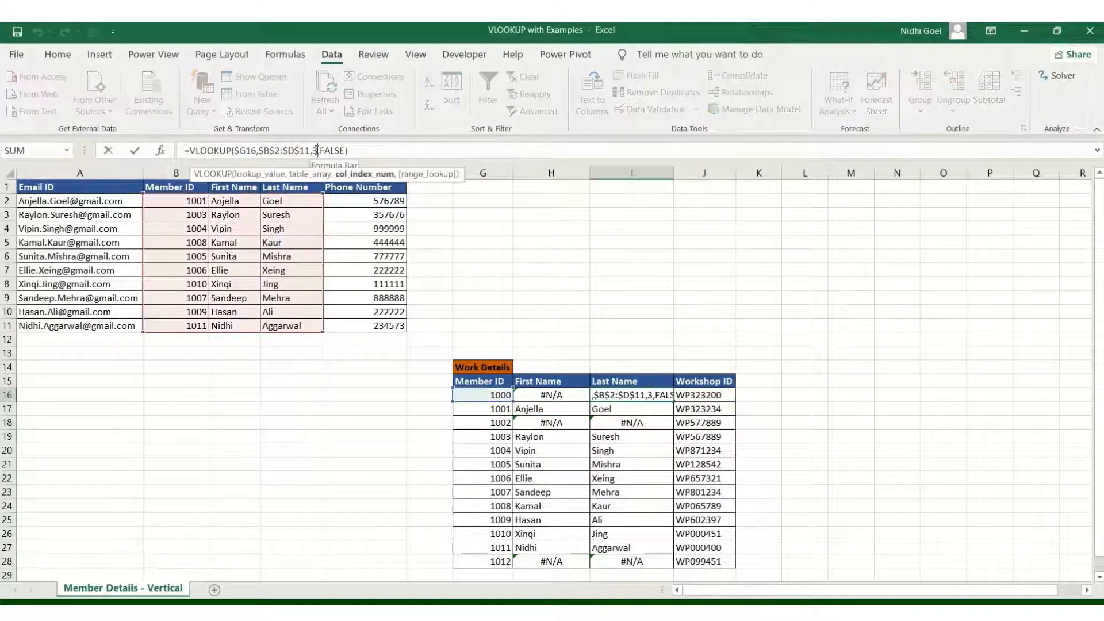
pyautogui.press('BackSpace')
pyautogui.write('3')
pyautogui.press('Return')
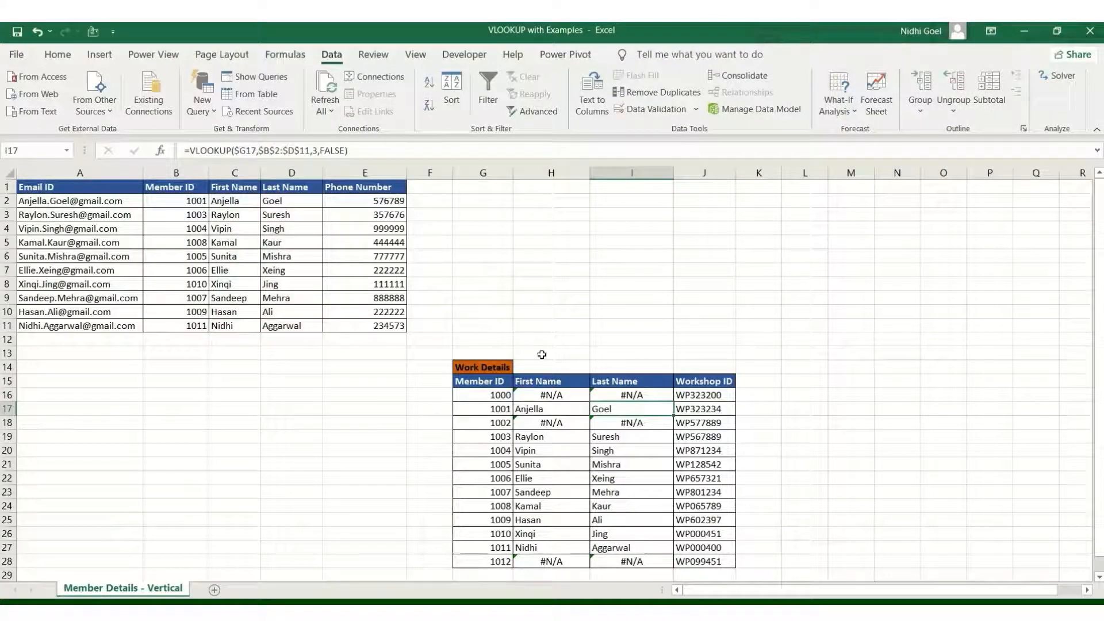
pyautogui.click(653, 395)
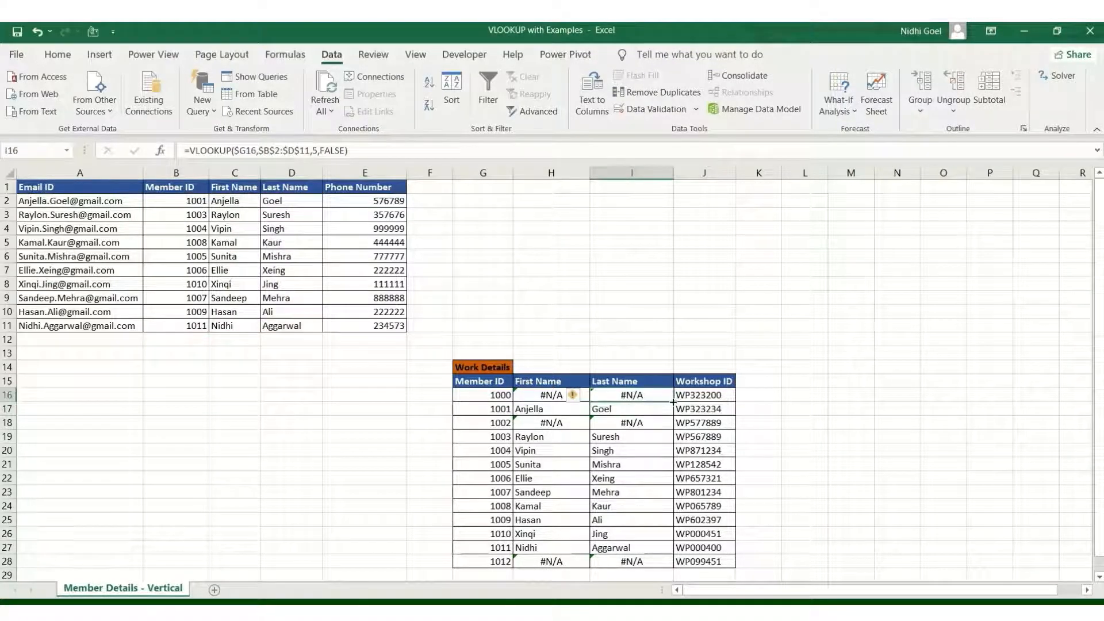
pyautogui.doubleClick(673, 402)
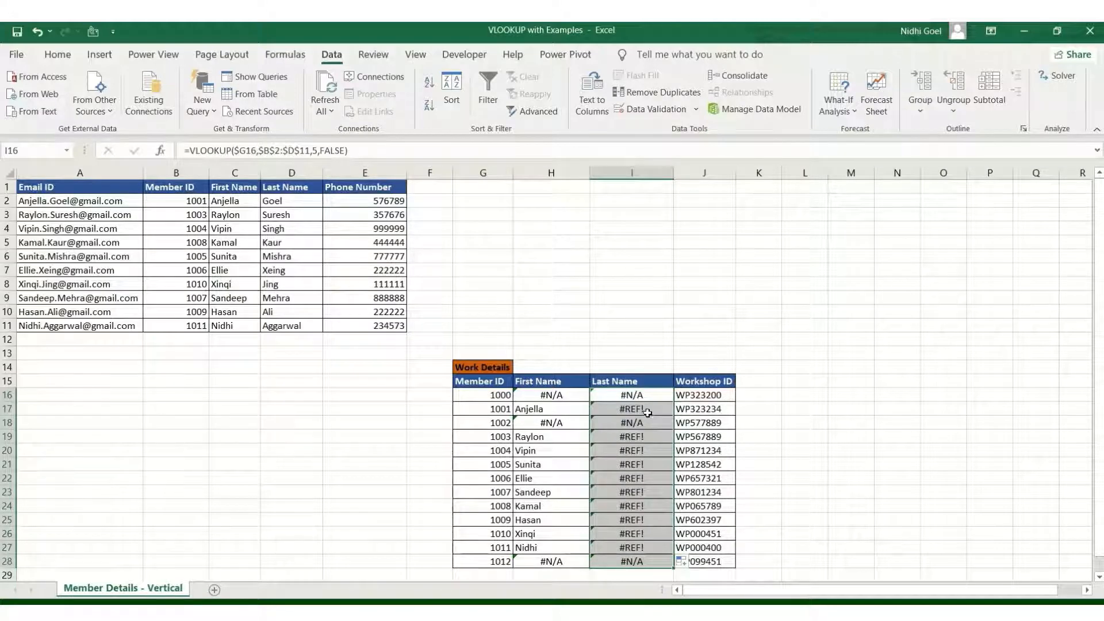
# Examine I17's VLOOKUP formula, comparing its lookup Member ID, table array $B$2:$D$11 and column index
pyautogui.click(648, 413)
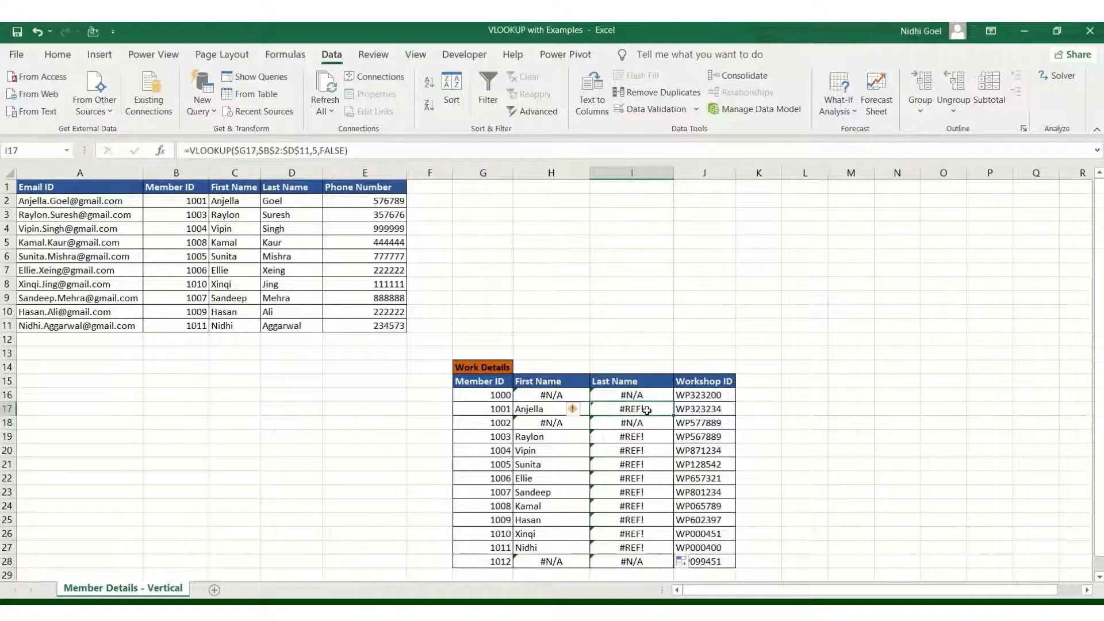
pyautogui.click(496, 394)
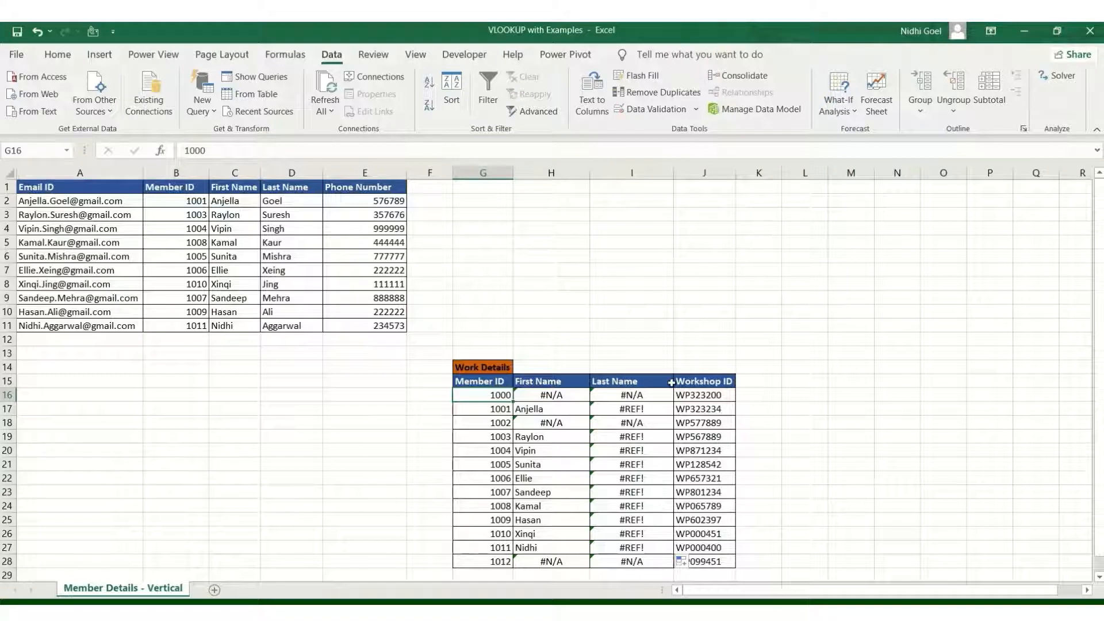
pyautogui.click(496, 409)
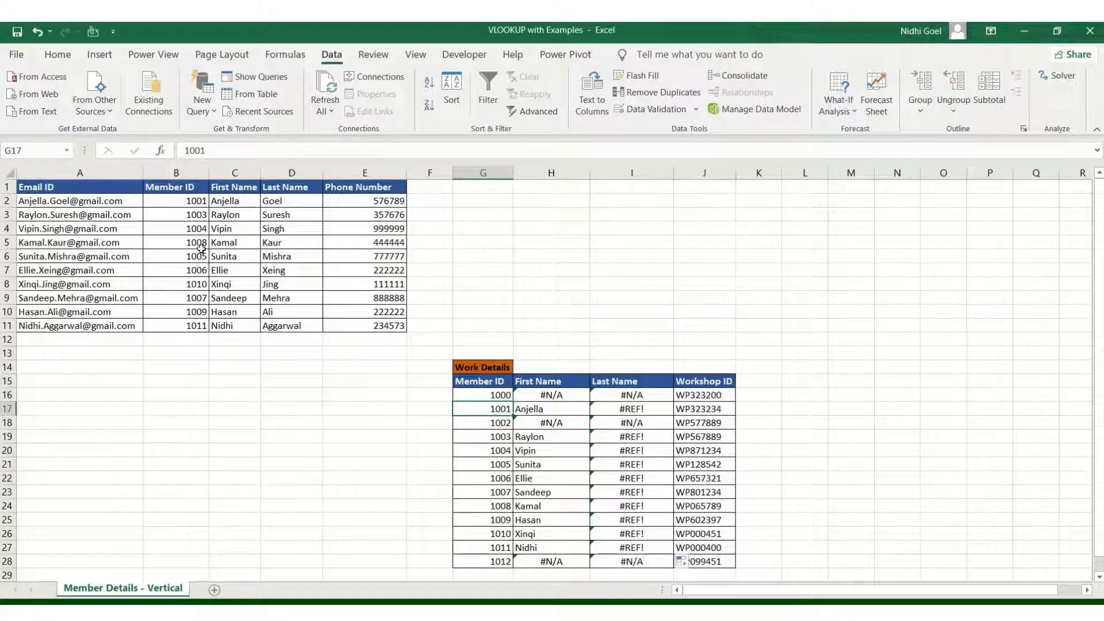
pyautogui.click(641, 409)
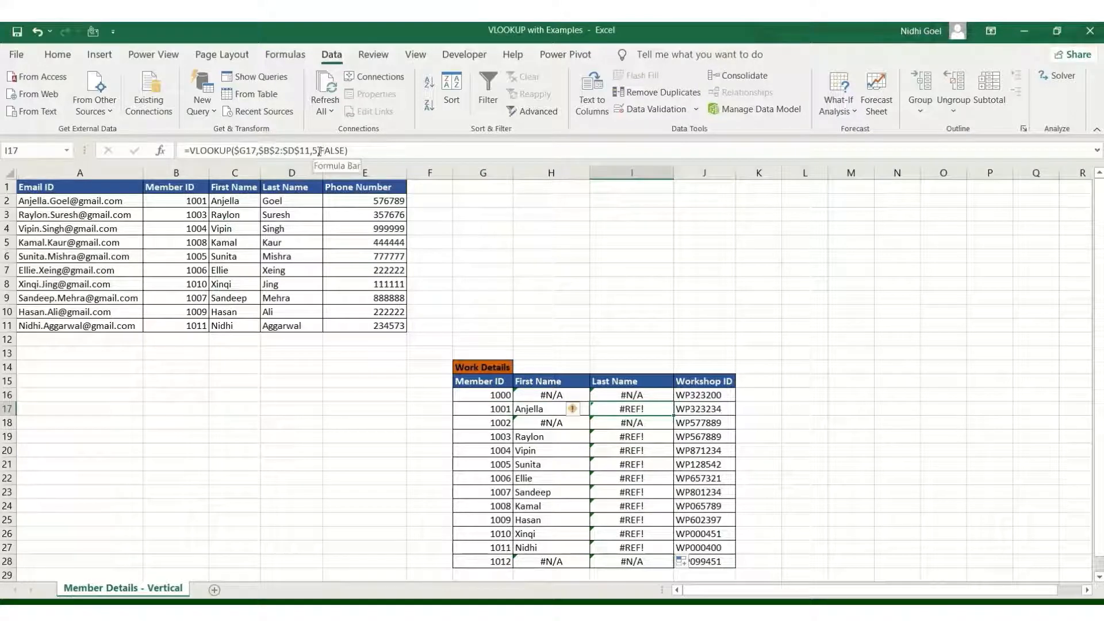
pyautogui.doubleClick(656, 409)
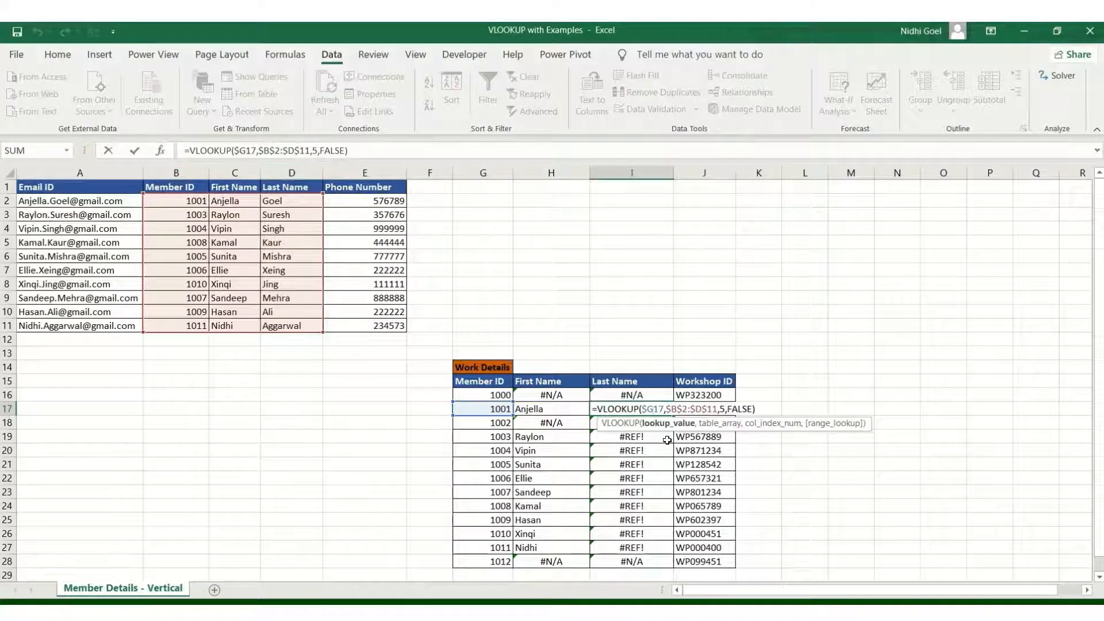
pyautogui.press('Escape')
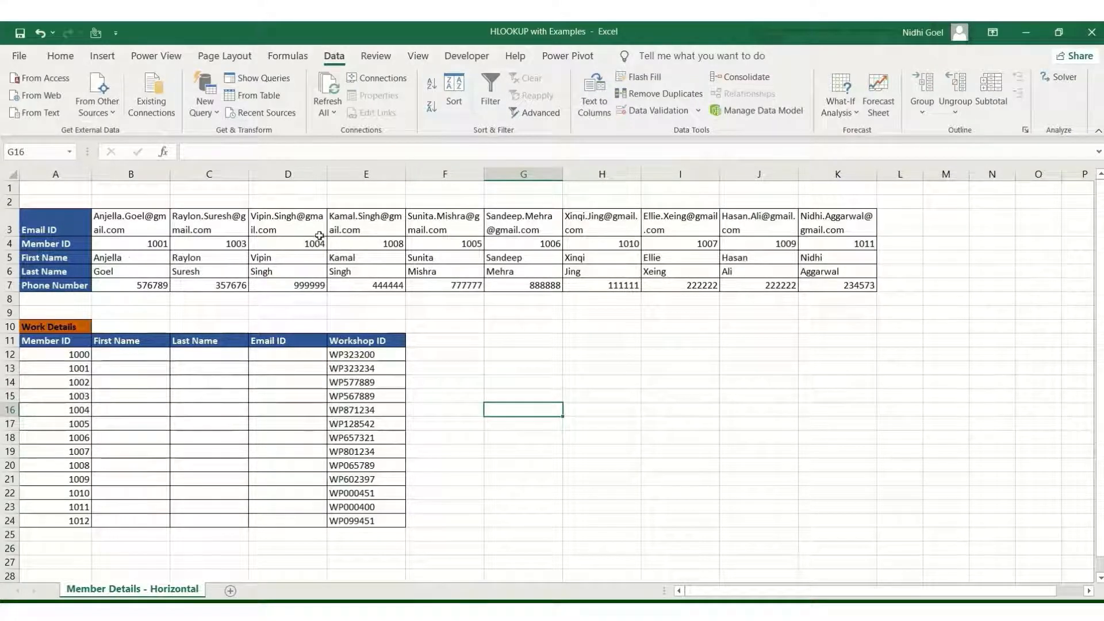
# In the HLOOKUP with Examples workbook, move the Workshop ID column E11:E24 over the Email ID column starting at D11
pyautogui.moveTo(351, 341); pyautogui.dragTo(352, 523)
pyautogui.hotkey('ctrl', 'c')
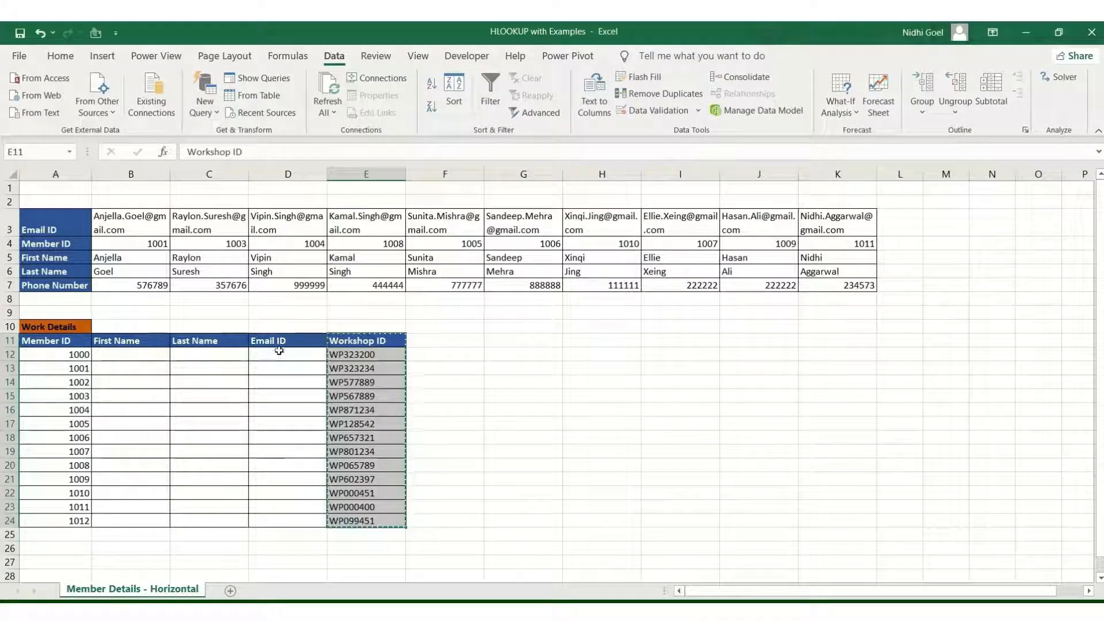
pyautogui.click(280, 340)
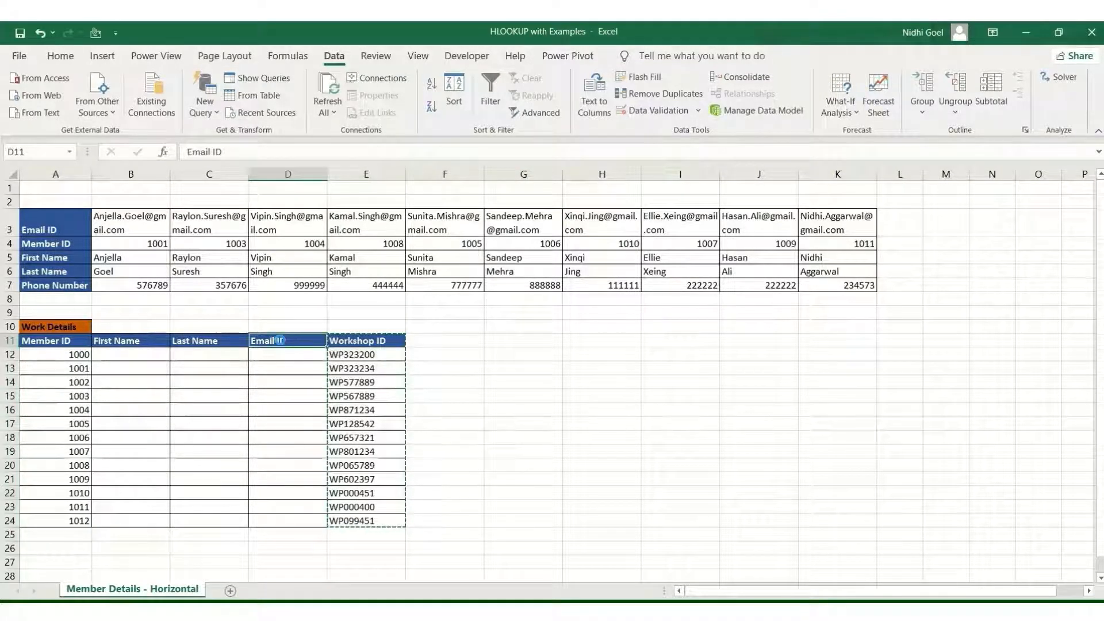
pyautogui.hotkey('ctrl', 'v')
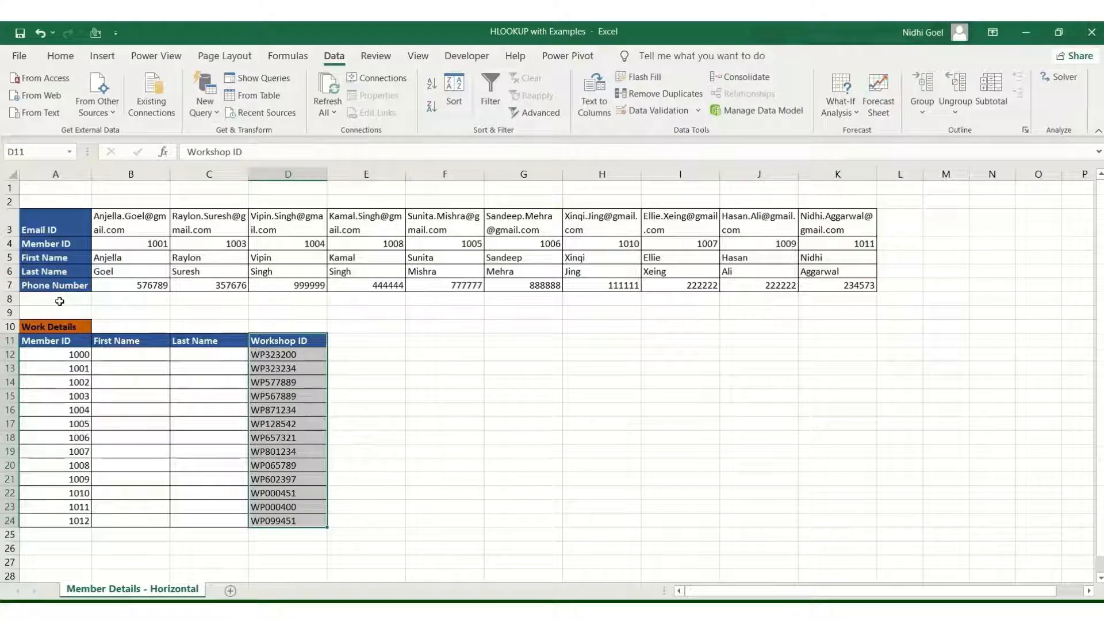
# Start an HLOOKUP formula in First Name cell B12 with the column-locked Member ID $A12 as the lookup value
pyautogui.click(111, 356)
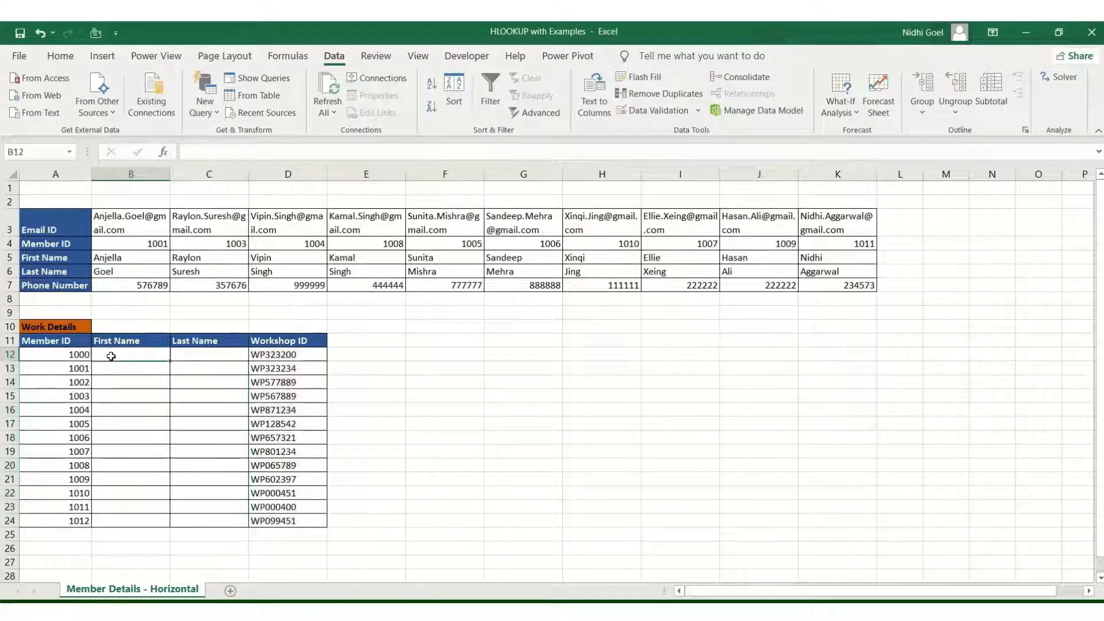
pyautogui.write('=H')
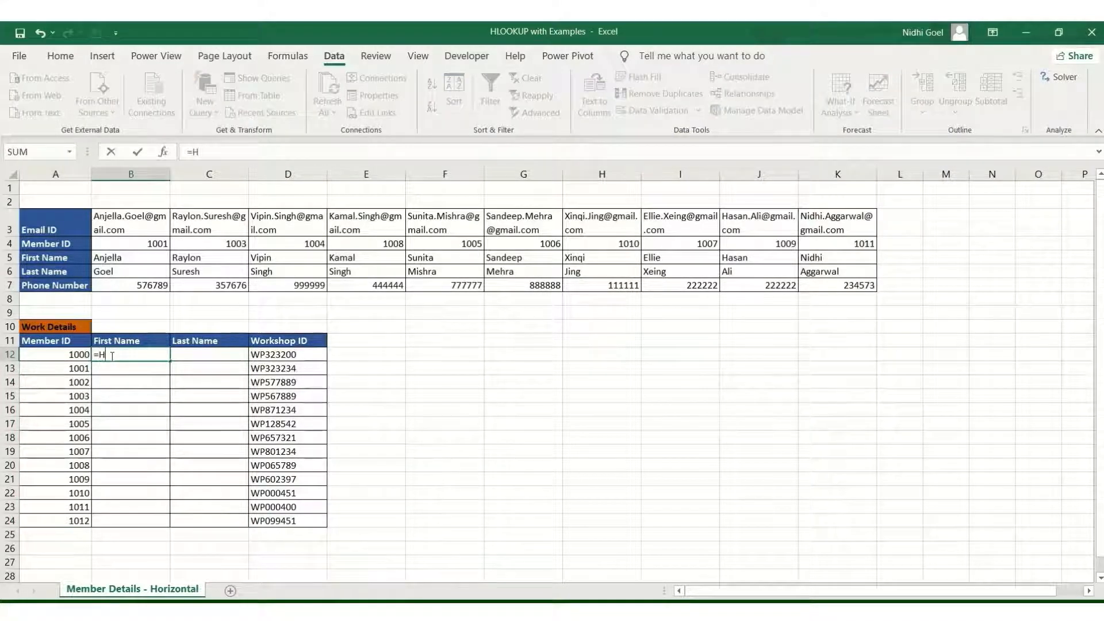
pyautogui.write('LOOKUP')
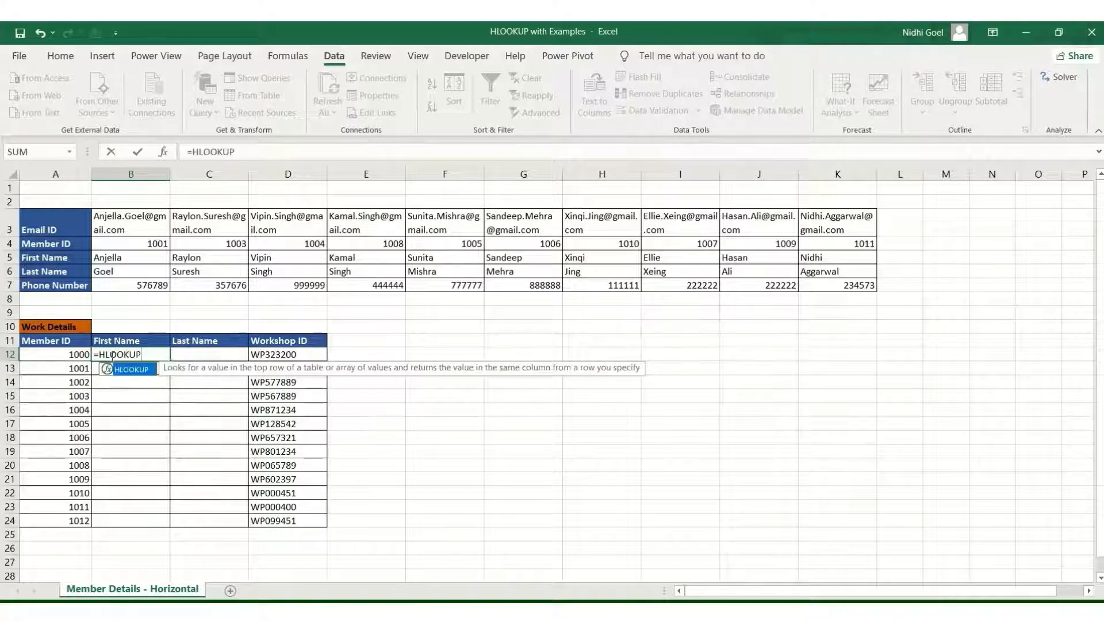
pyautogui.write('(')
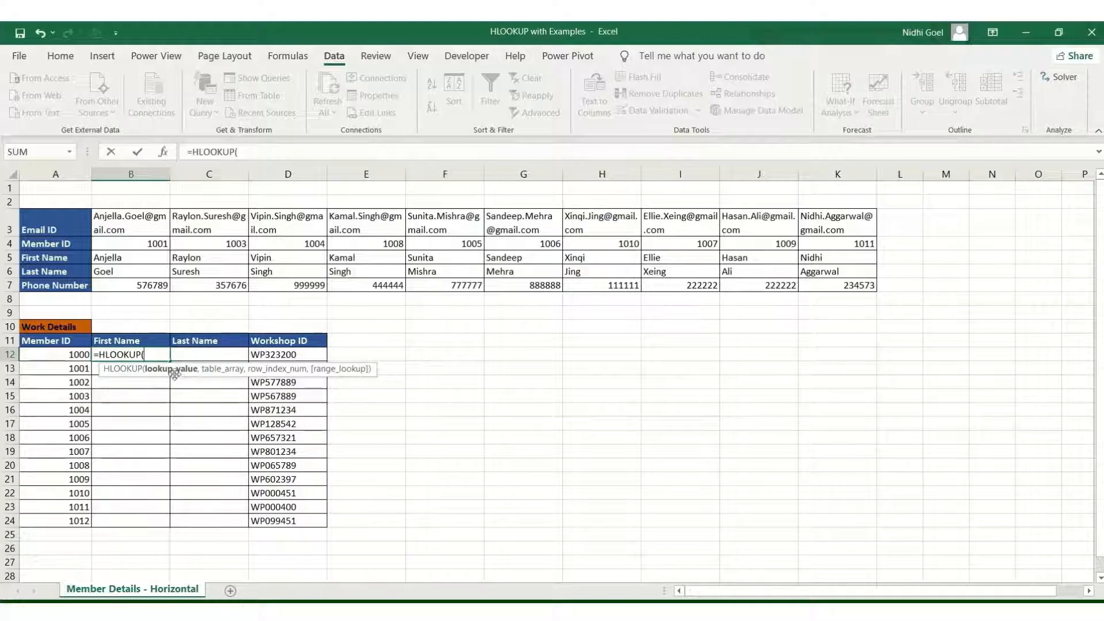
pyautogui.click(72, 356)
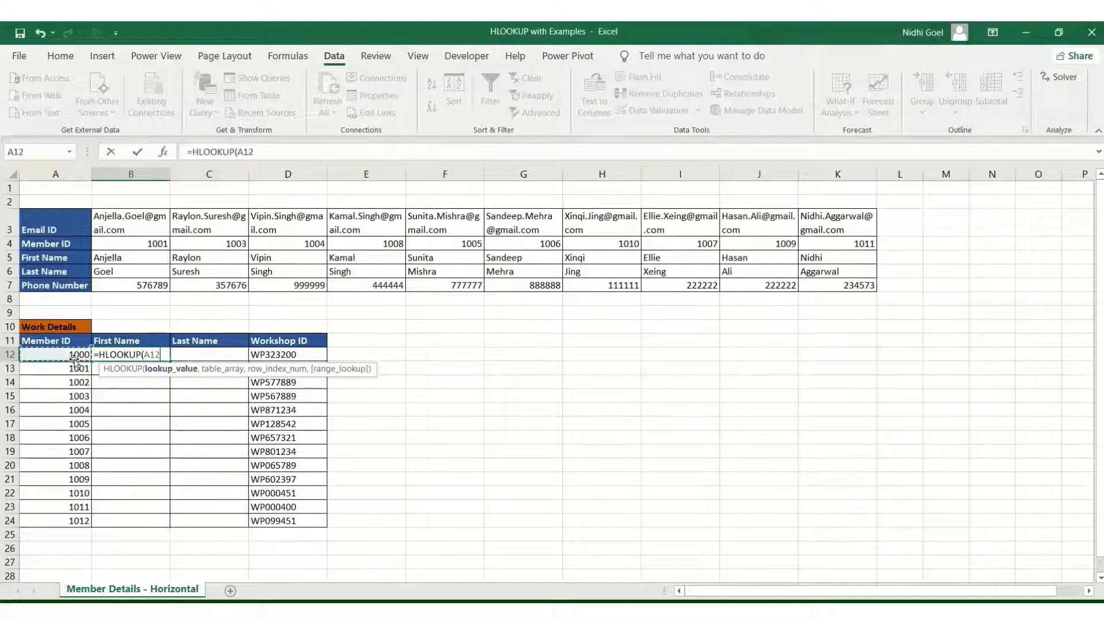
pyautogui.click(145, 355)
pyautogui.write('$A12,')
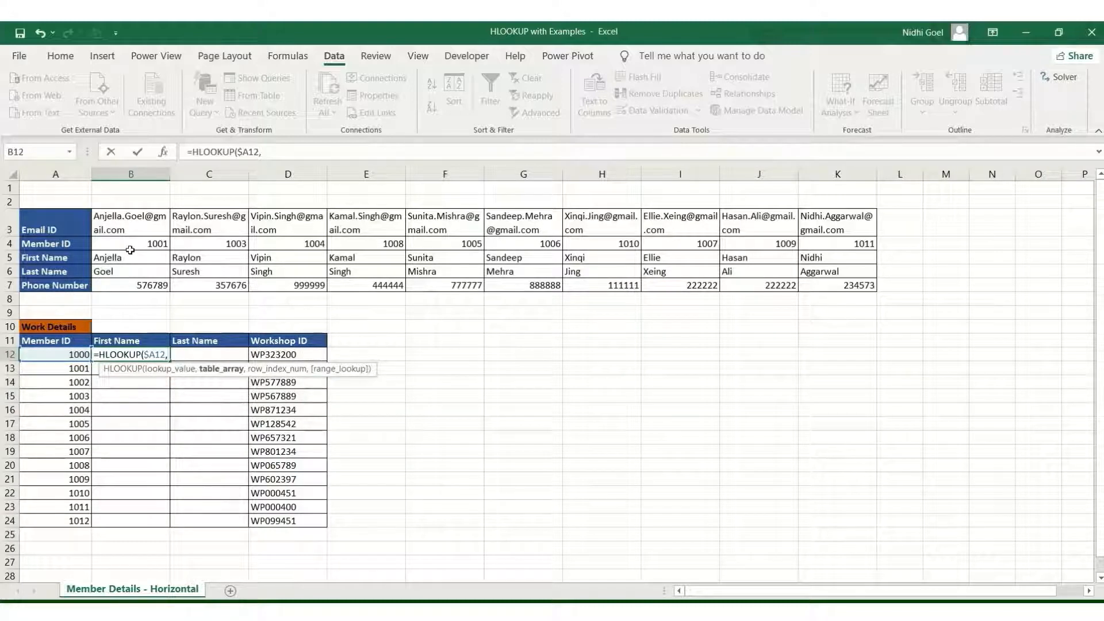
# Set the HLOOKUP's table array to the member rows from Member ID to Phone Number as the absolute range $B$4:$K$7
pyautogui.moveTo(127, 242); pyautogui.dragTo(848, 288)
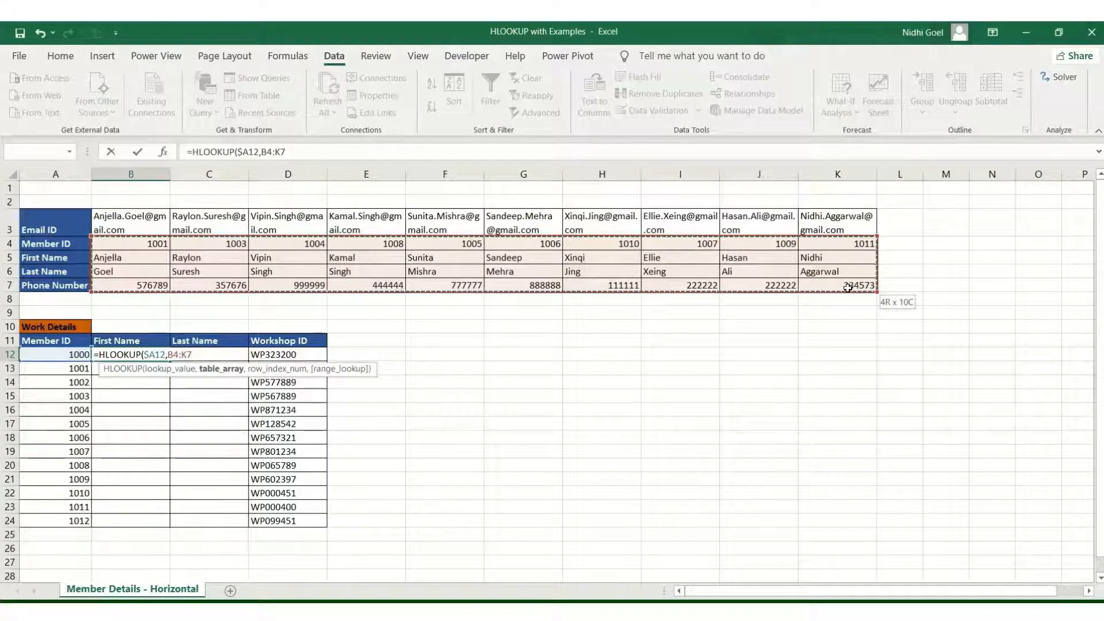
pyautogui.moveTo(847, 287)
pyautogui.mouseDown()
pyautogui.moveTo(856, 271)
pyautogui.moveTo(857, 284)
pyautogui.mouseUp()
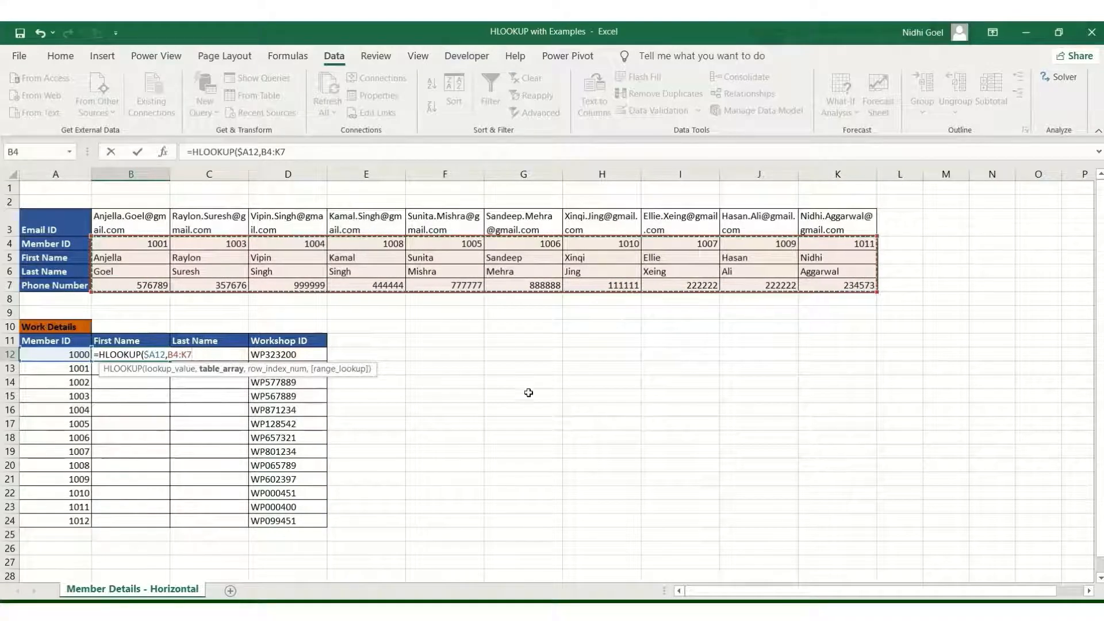
pyautogui.click(176, 354)
pyautogui.press('F4')
pyautogui.click(195, 356)
pyautogui.press('F4')
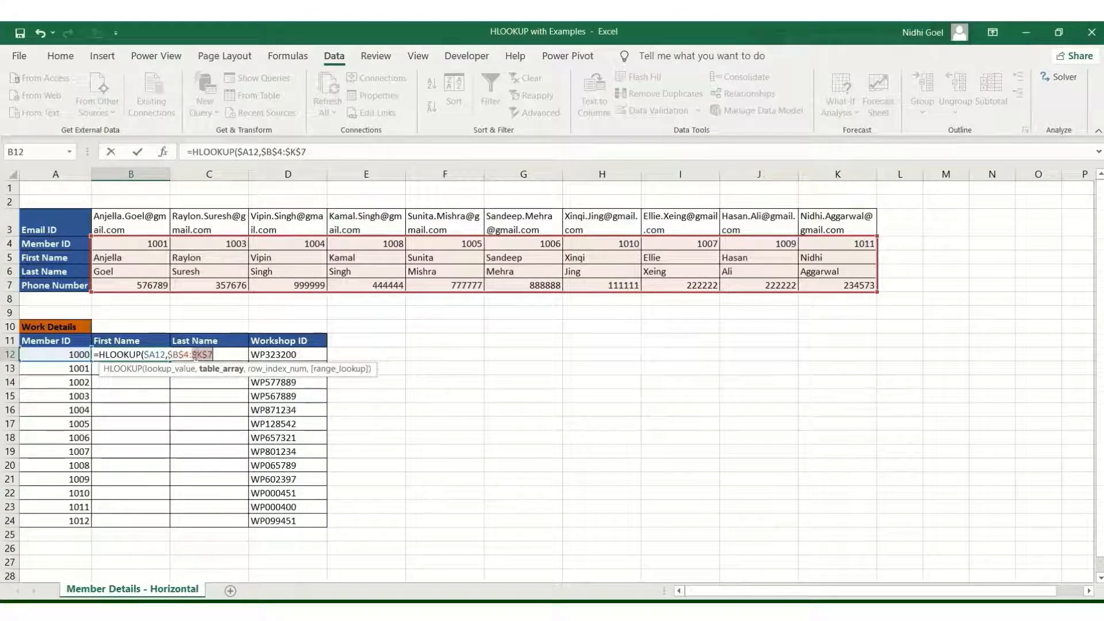
# Complete B12's HLOOKUP with row index 2 and exact match FALSE, and fill it down the First Name column to row 24
pyautogui.click(217, 356)
pyautogui.write(',')
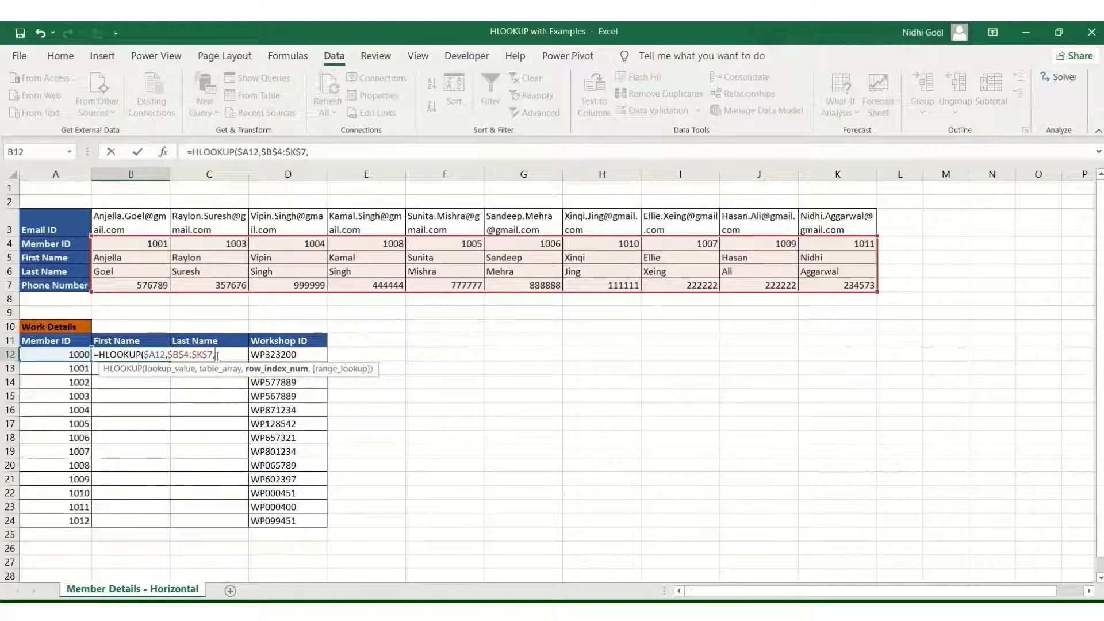
pyautogui.write('2,')
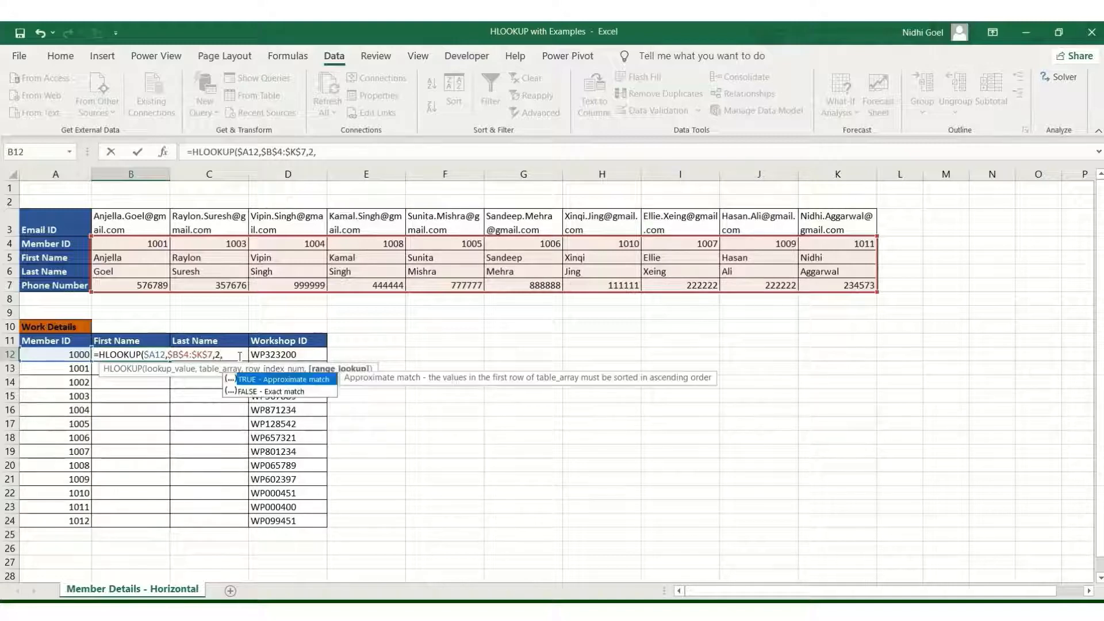
pyautogui.write('FALSE)')
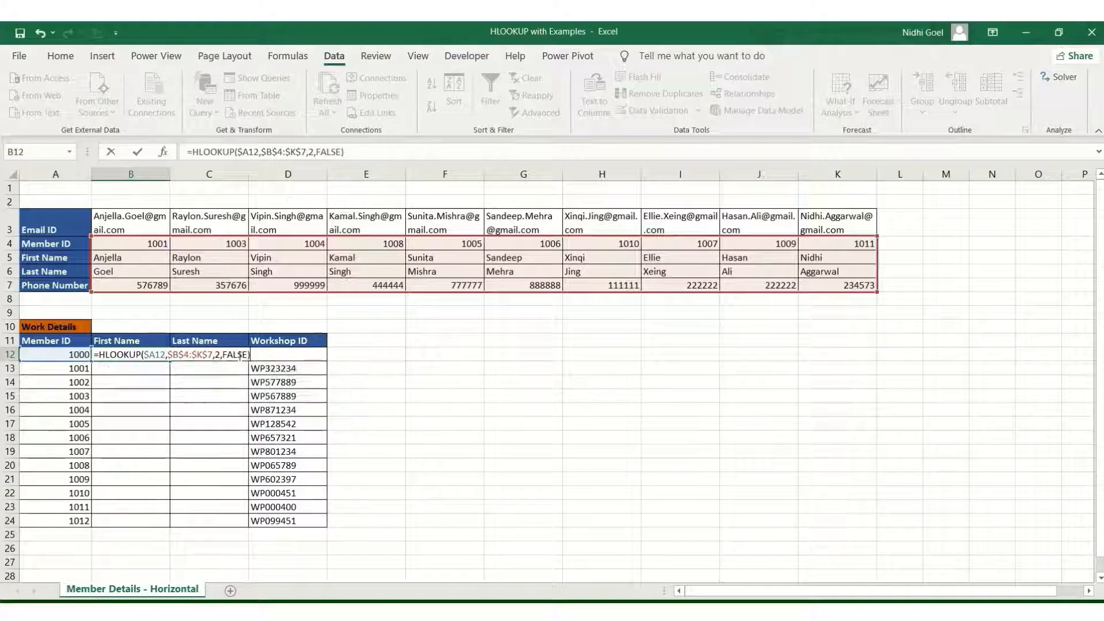
pyautogui.press('Return')
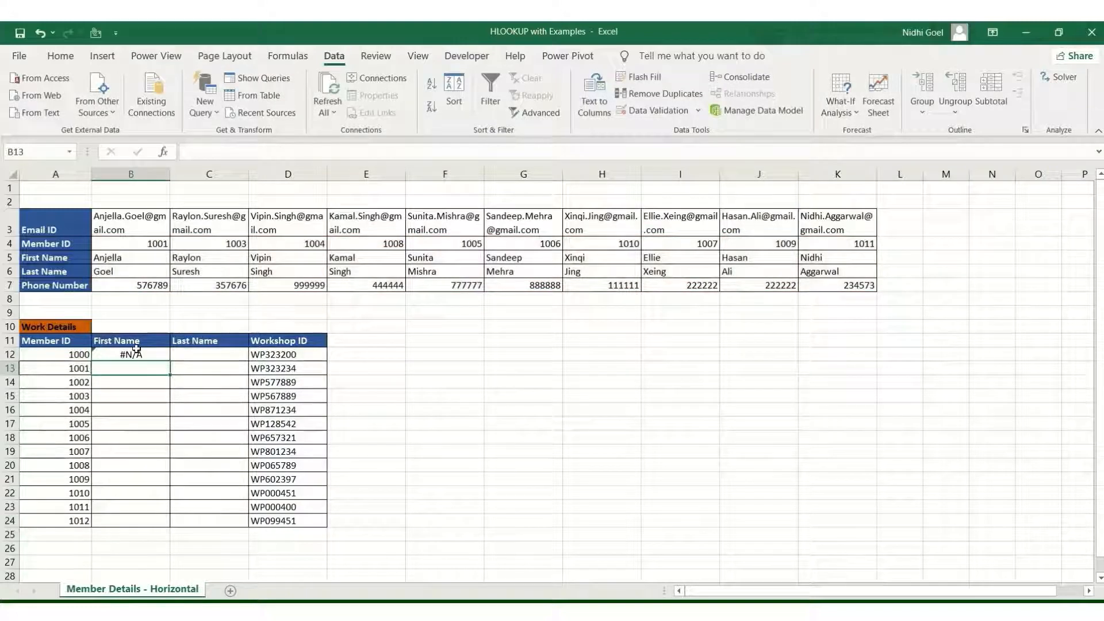
pyautogui.click(161, 359)
pyautogui.doubleClick(170, 361)
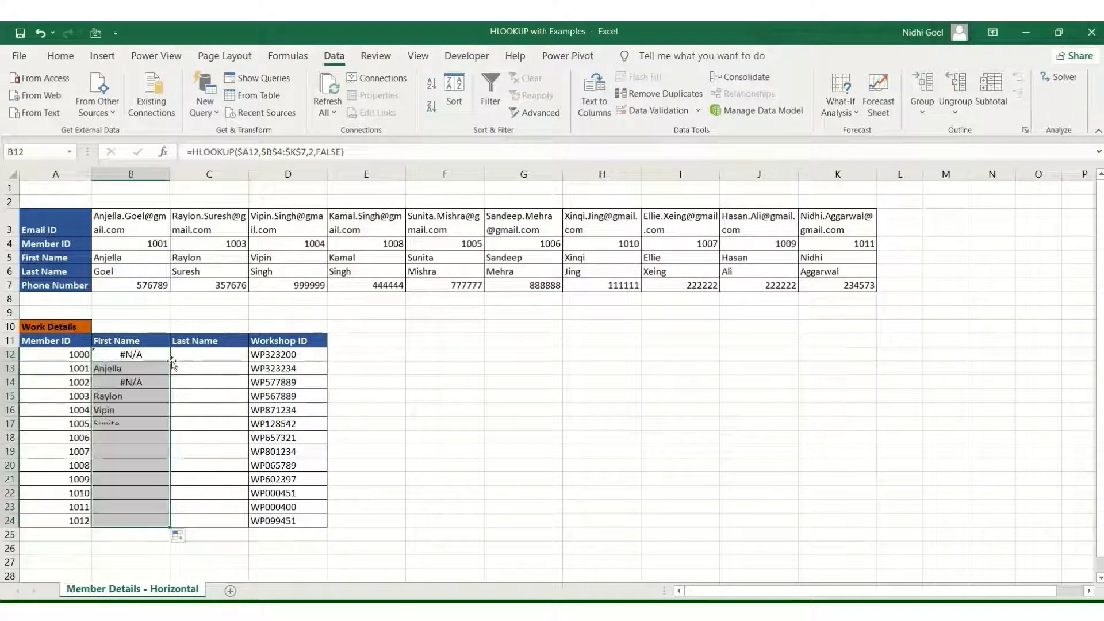
# Copy the HLOOKUP formula from B12 into Last Name cell C12 and fill it down to row 24
pyautogui.click(143, 352)
pyautogui.hotkey('ctrl', 'c')
pyautogui.click(189, 354)
pyautogui.hotkey('ctrl', 'v')
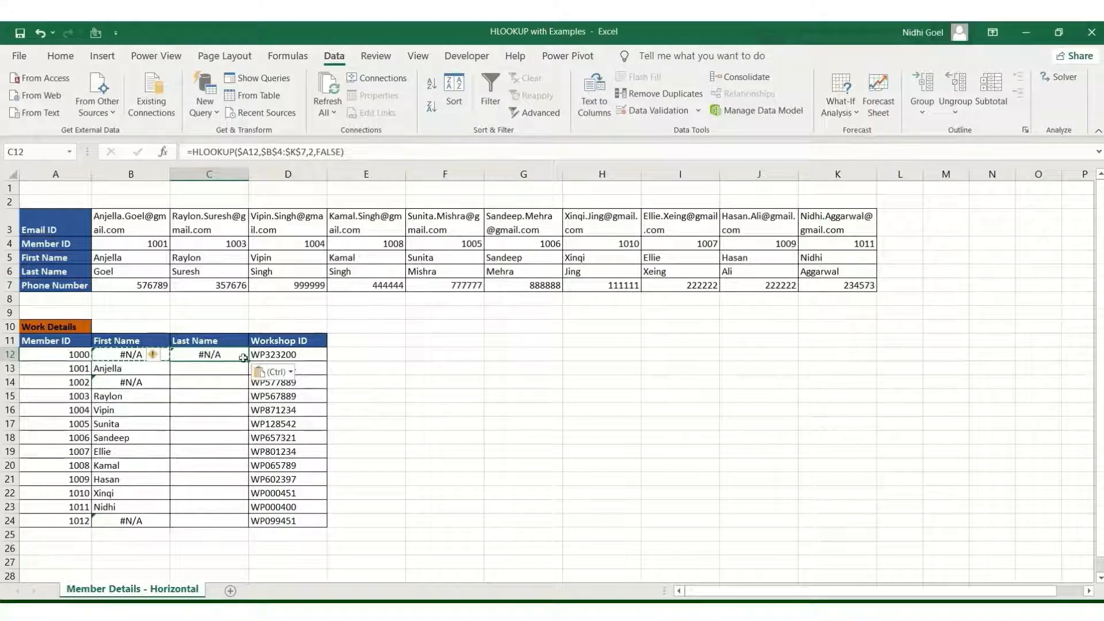
pyautogui.doubleClick(248, 361)
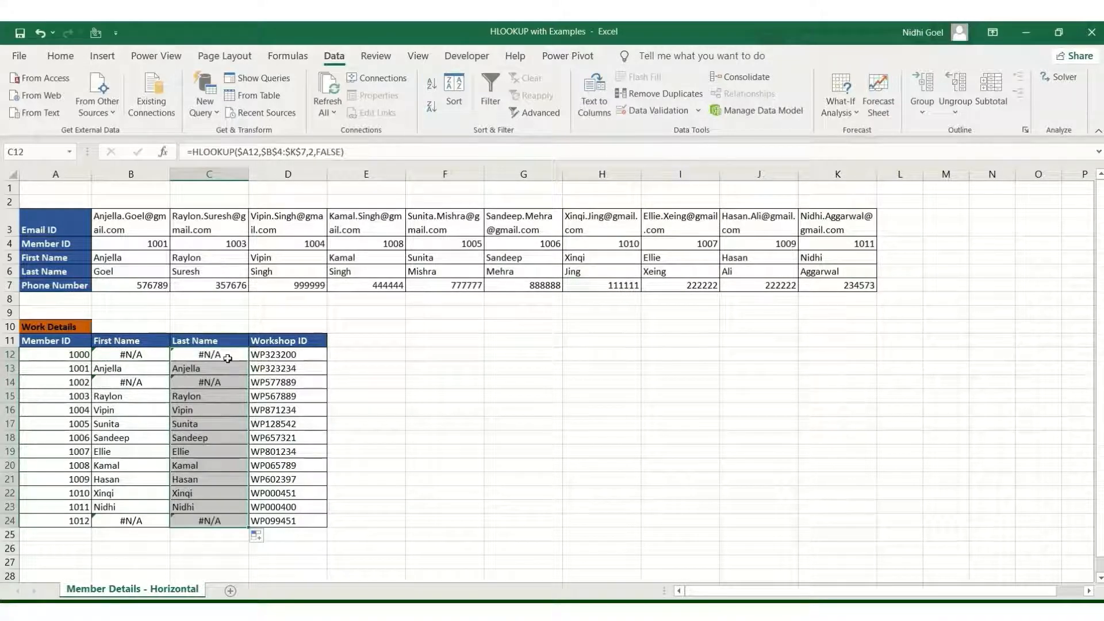
# Set the row index in C12's HLOOKUP to 3 and refill the Last Name column down to row 24
pyautogui.click(227, 357)
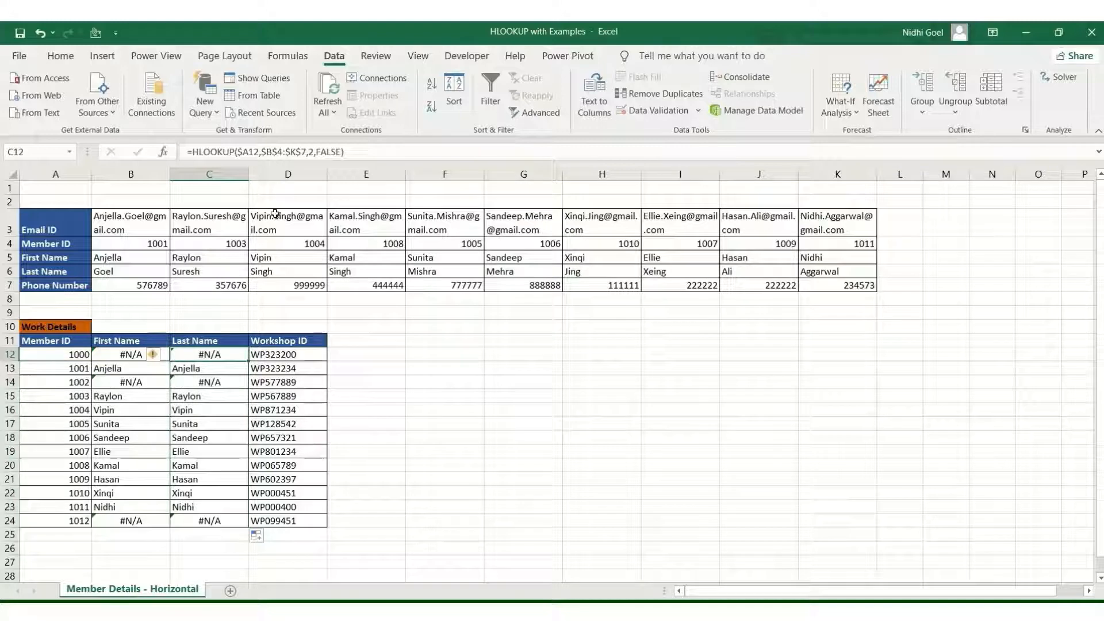
pyautogui.click(314, 152)
pyautogui.press('BackSpace')
pyautogui.write('3')
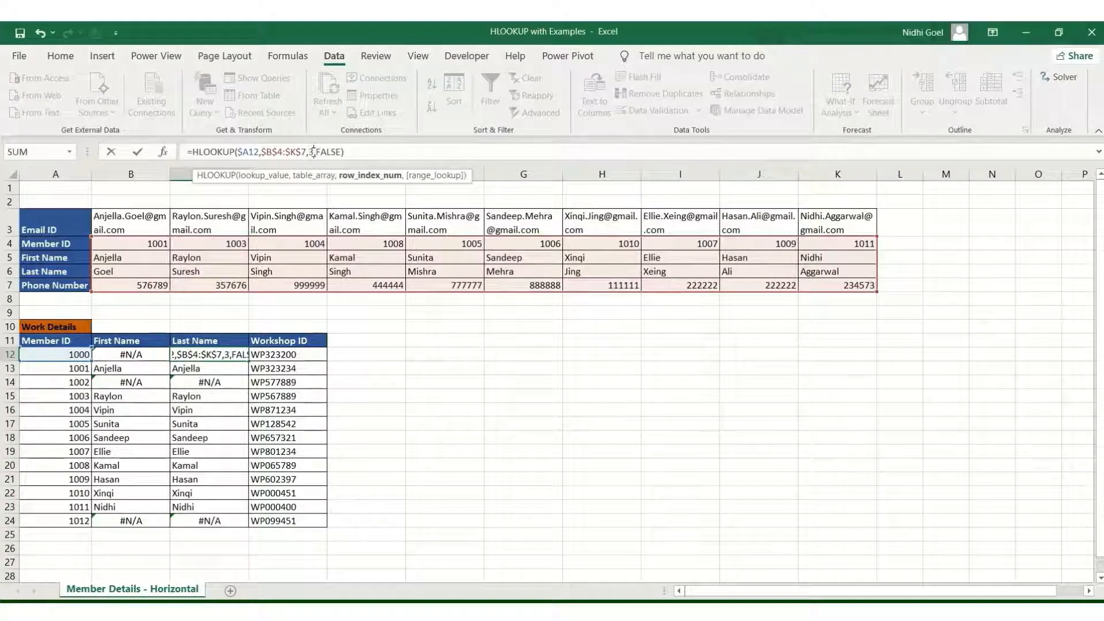
pyautogui.press('Return')
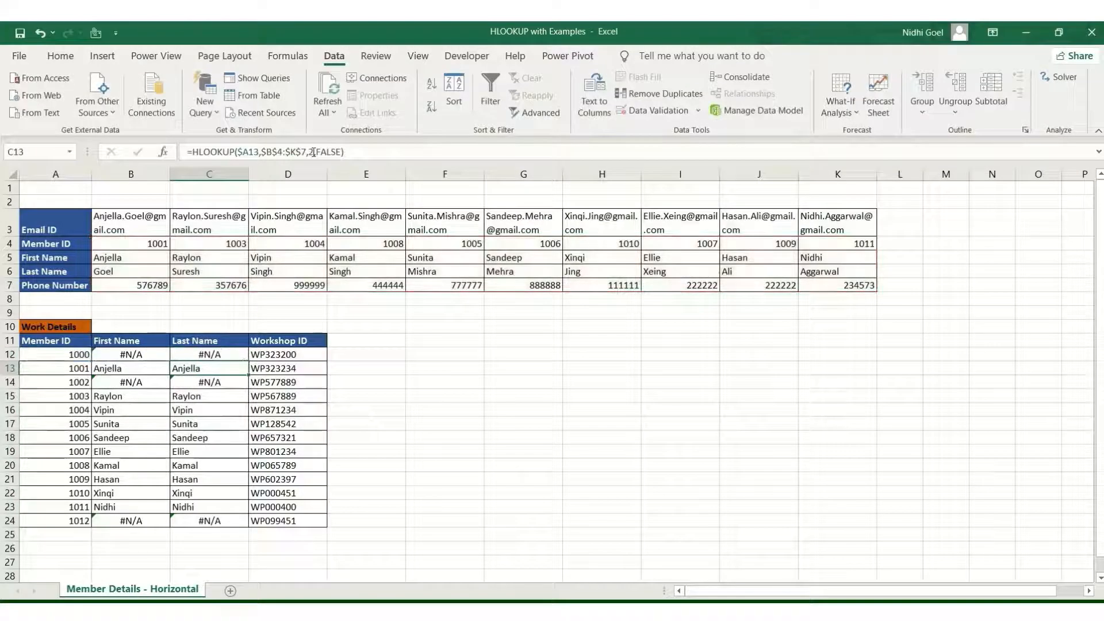
pyautogui.click(231, 350)
pyautogui.doubleClick(248, 363)
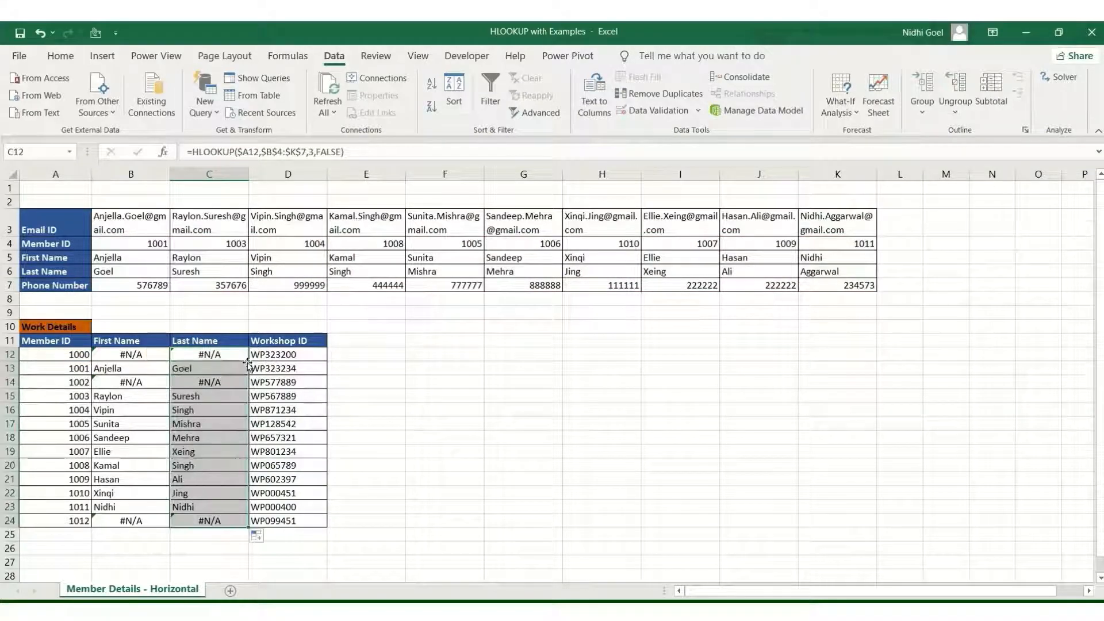
pyautogui.click(397, 435)
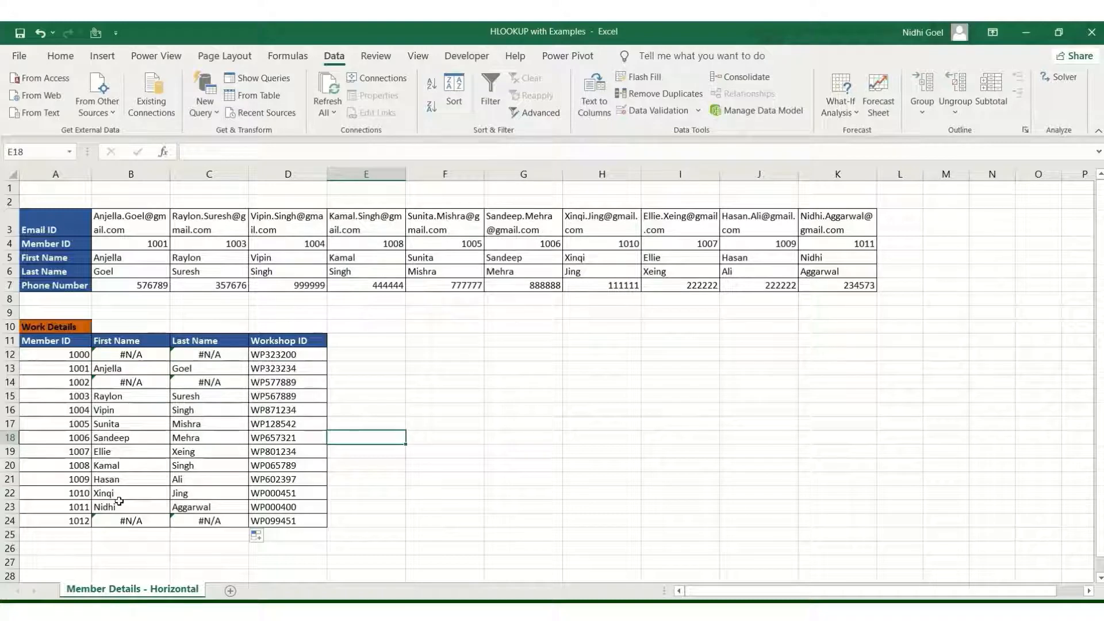
# Set the match type of B12's HLOOKUP to TRUE and refill the First Name column down to row 24
pyautogui.click(98, 354)
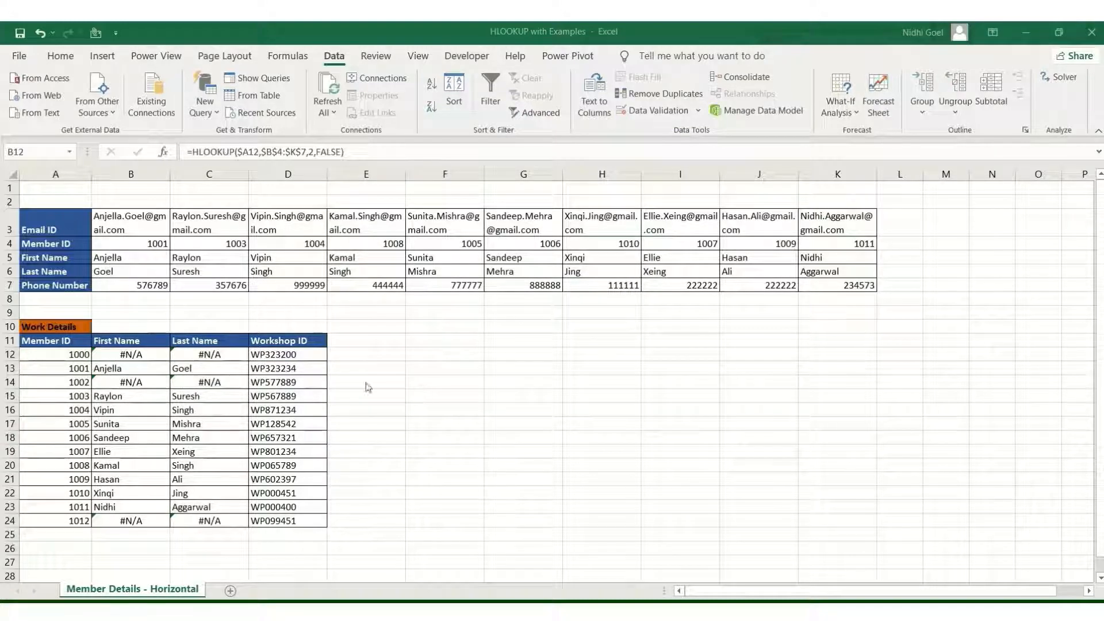
pyautogui.click(111, 357)
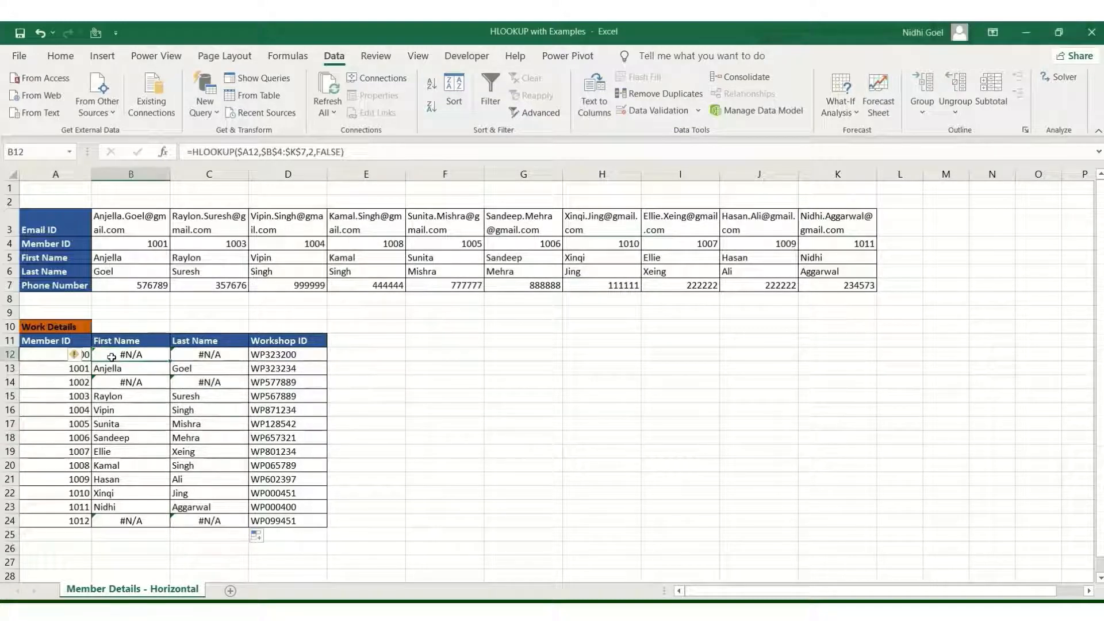
pyautogui.click(339, 152)
pyautogui.press('BackSpace')
pyautogui.press('BackSpace')
pyautogui.press('BackSpace')
pyautogui.press('BackSpace')
pyautogui.press('BackSpace')
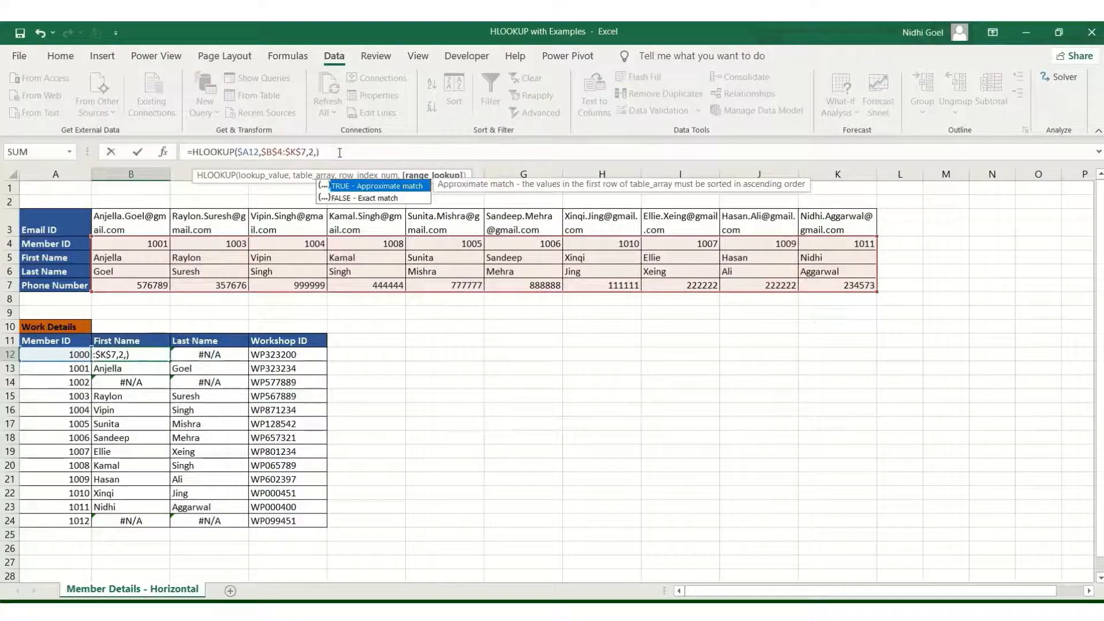
pyautogui.write('TRUE')
pyautogui.press('Return')
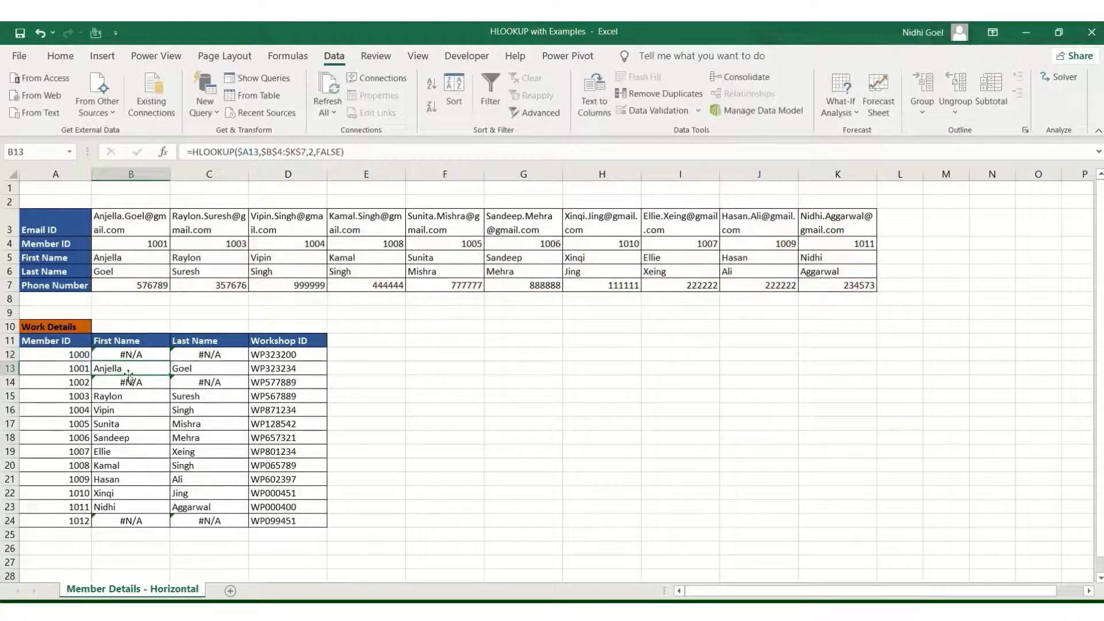
pyautogui.click(146, 355)
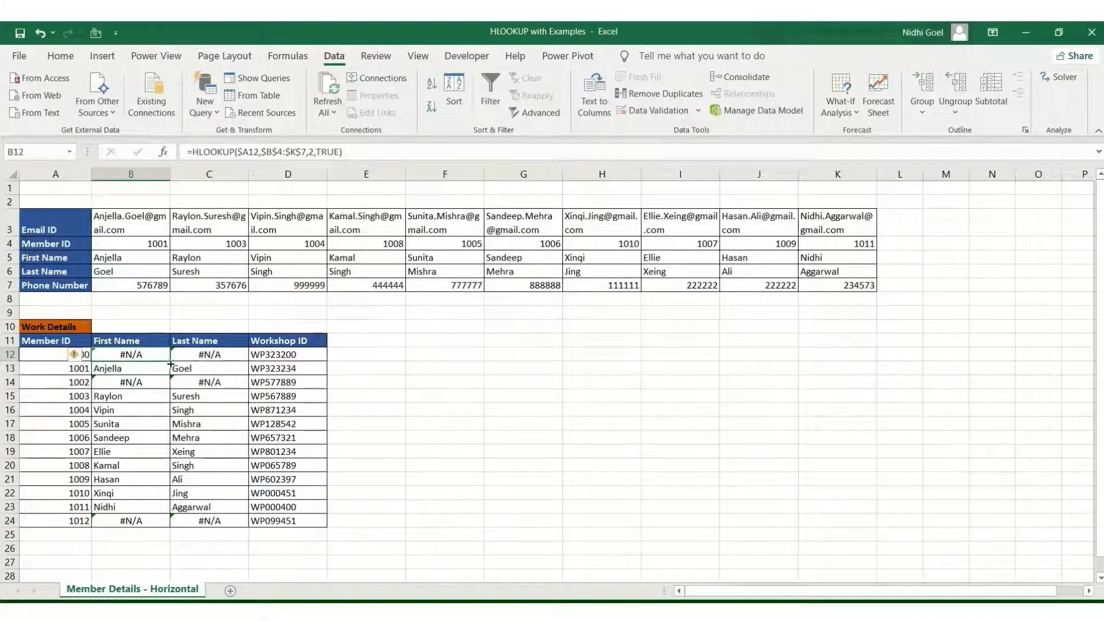
pyautogui.doubleClick(170, 361)
# Set the match type of C12's HLOOKUP to TRUE, refill the Last Name column and check the row of member 1007
pyautogui.click(207, 354)
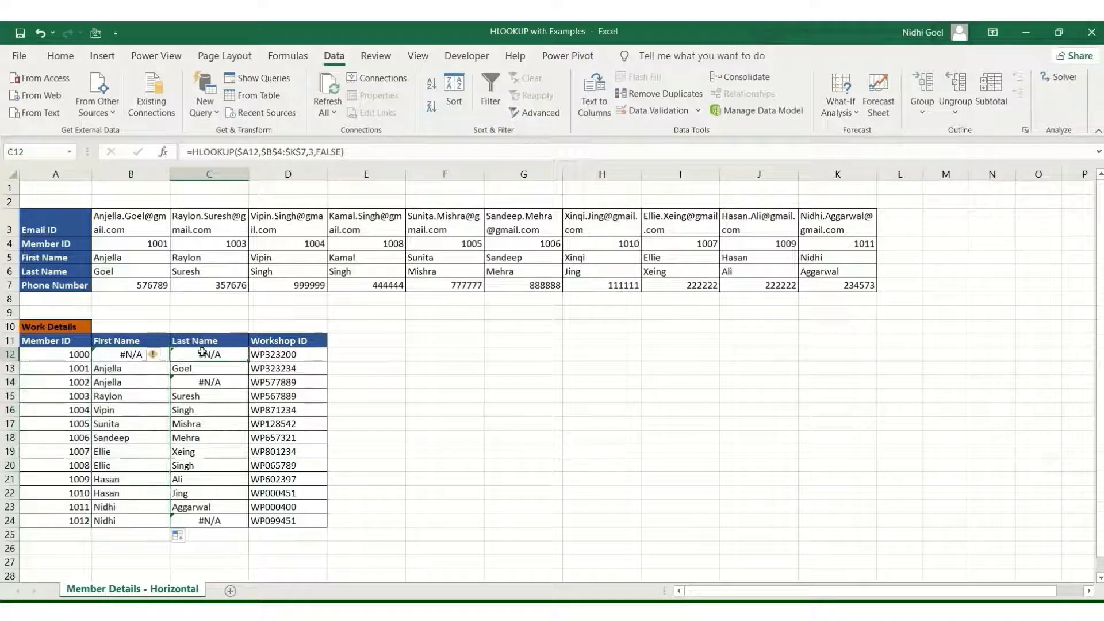
pyautogui.click(343, 152)
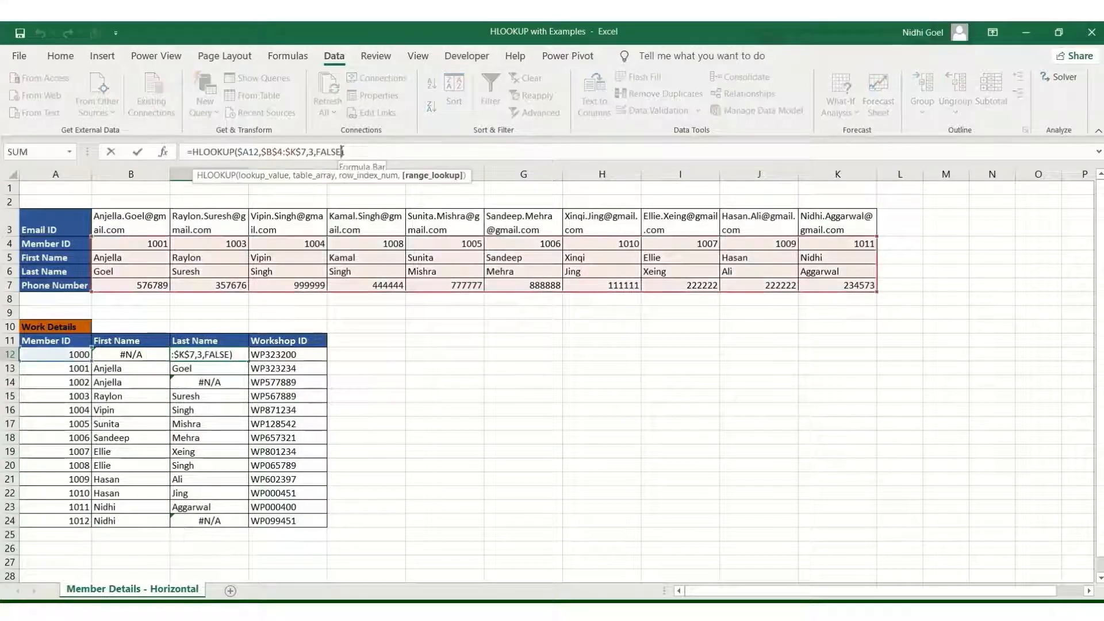
pyautogui.press('BackSpace')
pyautogui.press('BackSpace')
pyautogui.press('BackSpace')
pyautogui.press('BackSpace')
pyautogui.press('BackSpace')
pyautogui.write('TRUE')
pyautogui.press('Return')
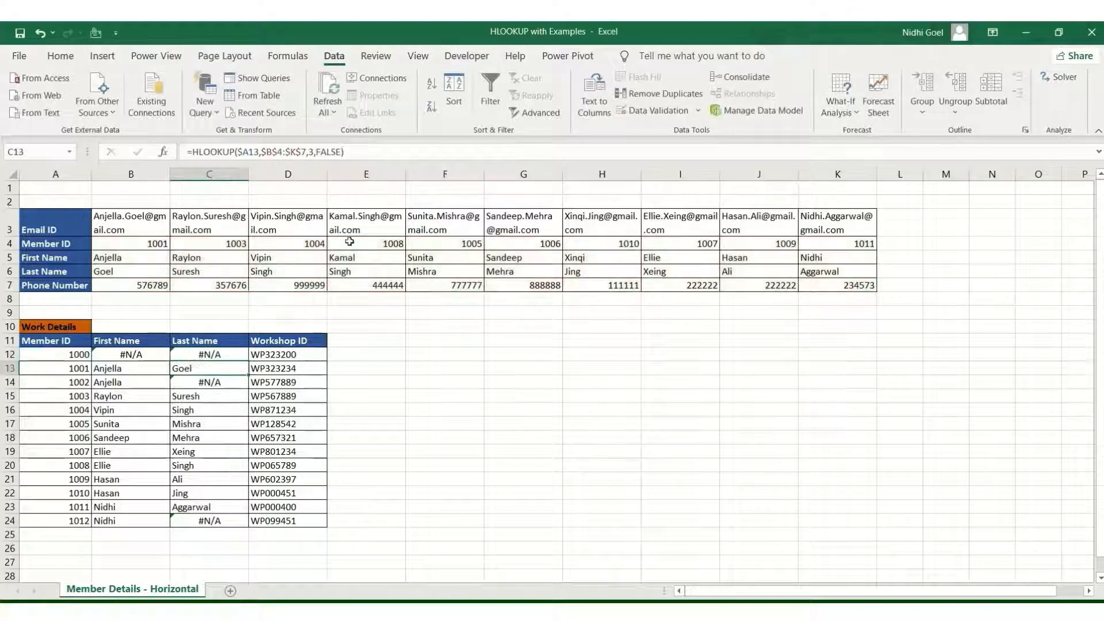
pyautogui.click(233, 355)
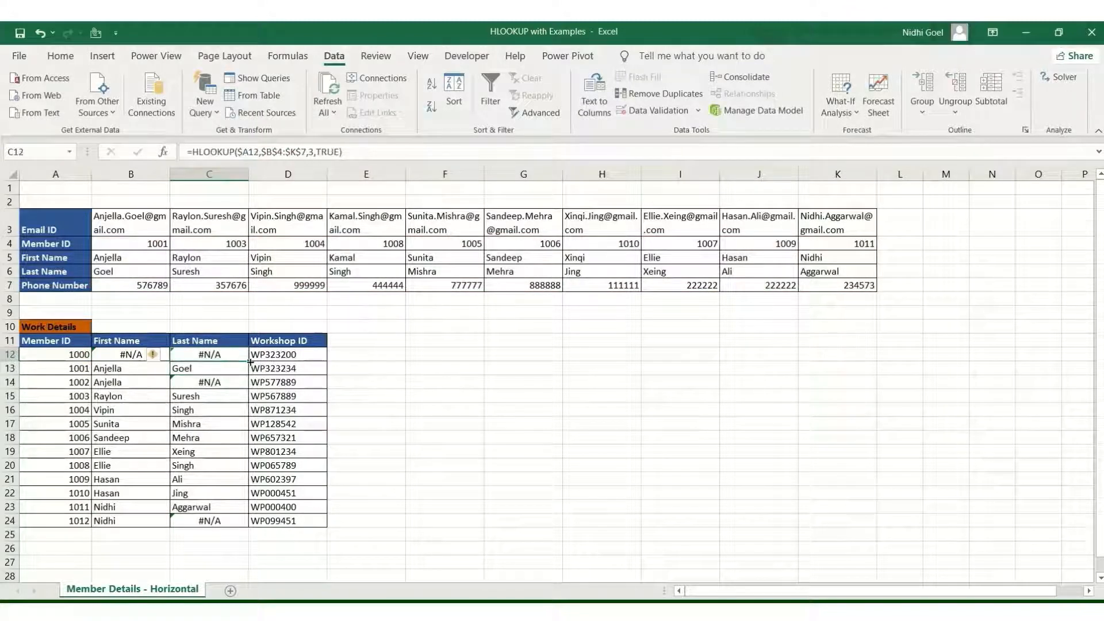
pyautogui.doubleClick(249, 361)
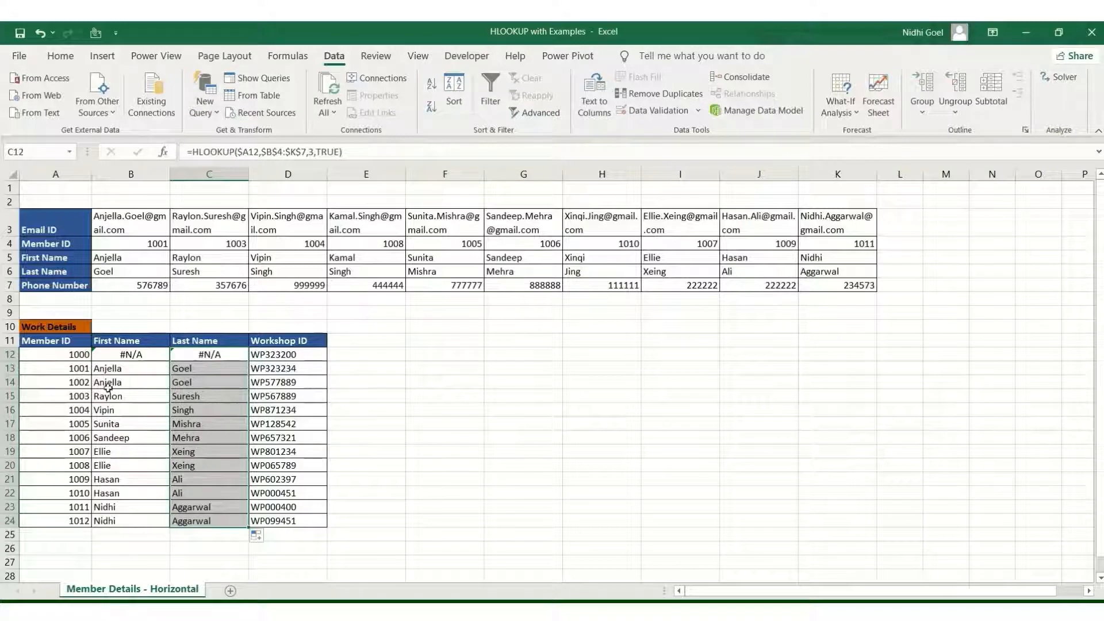
pyautogui.click(81, 454)
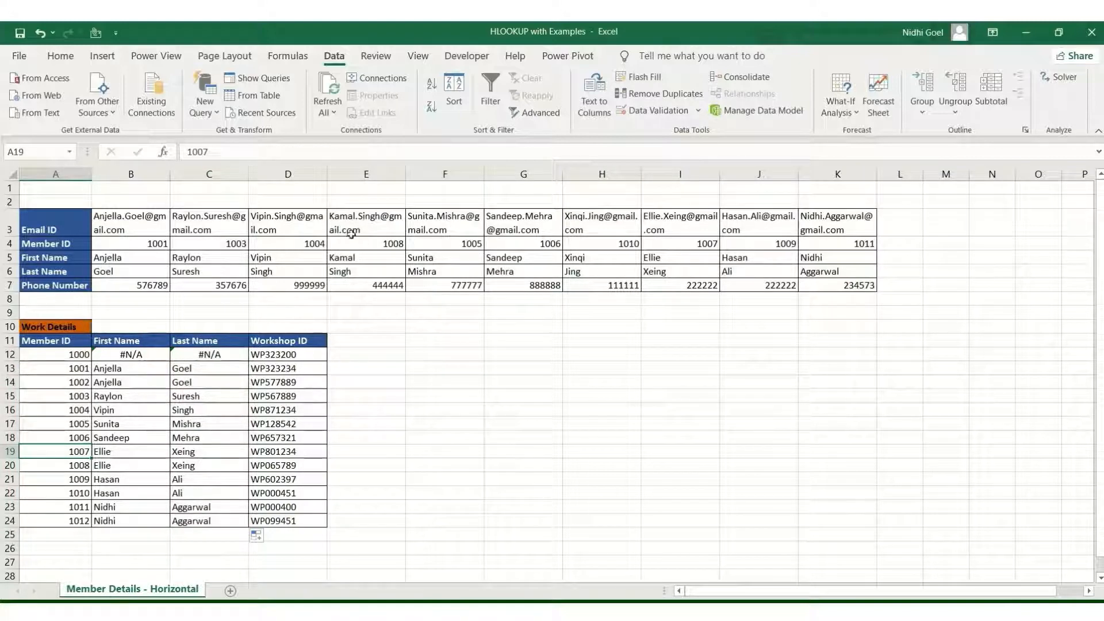
pyautogui.click(112, 458)
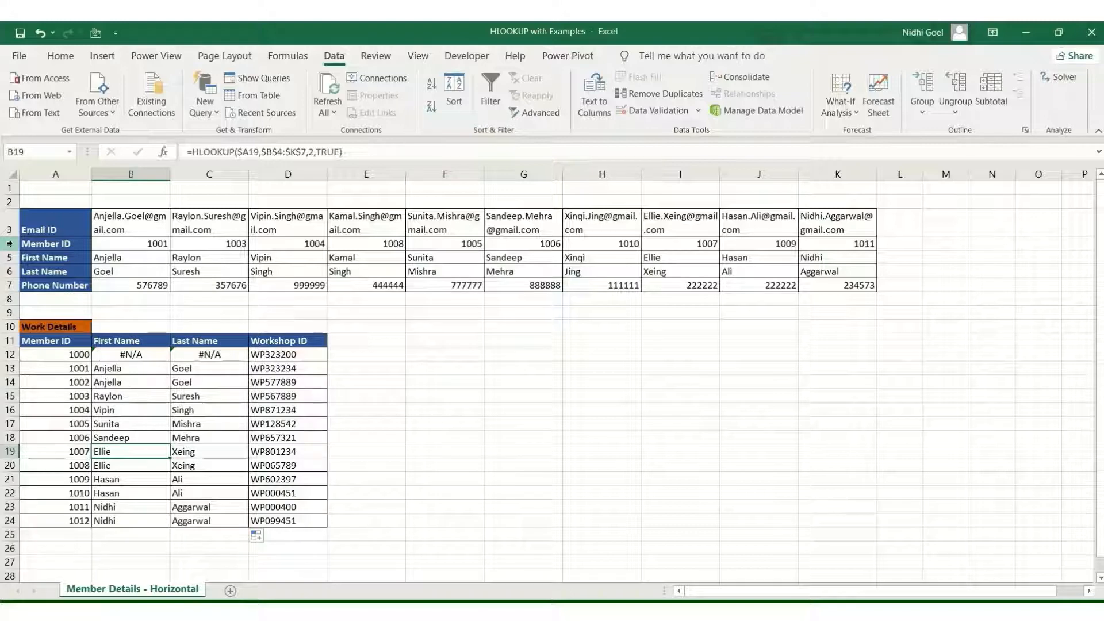
# Remove the match type argument from B12's HLOOKUP, leaving row index 2 last, and refill the First Name column
pyautogui.click(136, 359)
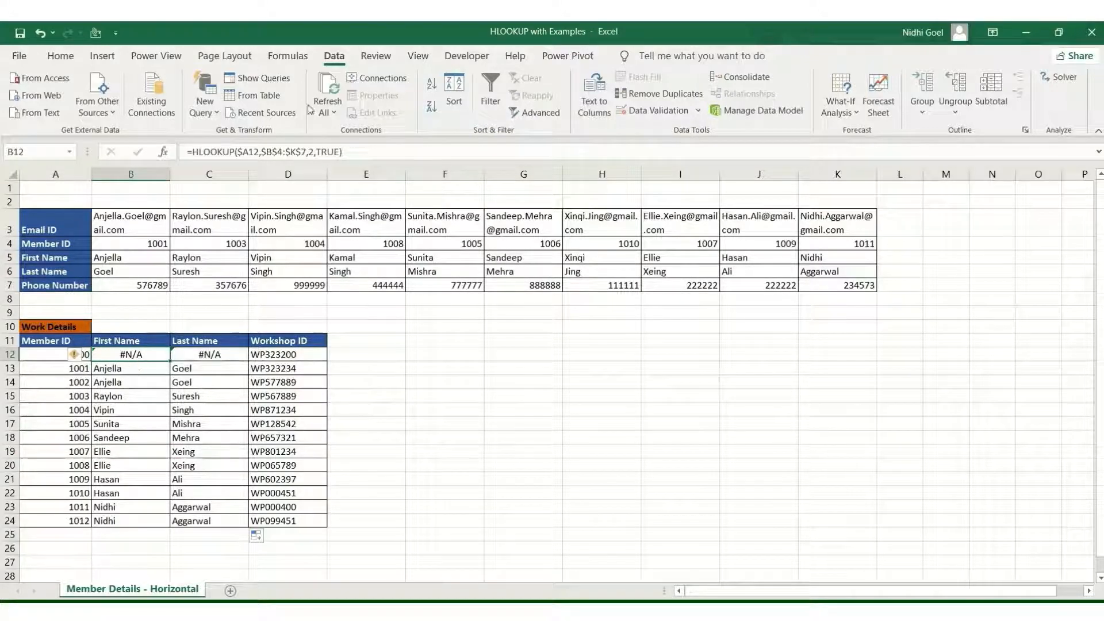
pyautogui.click(340, 152)
pyautogui.press('BackSpace')
pyautogui.press('BackSpace')
pyautogui.press('BackSpace')
pyautogui.press('BackSpace')
pyautogui.press('BackSpace')
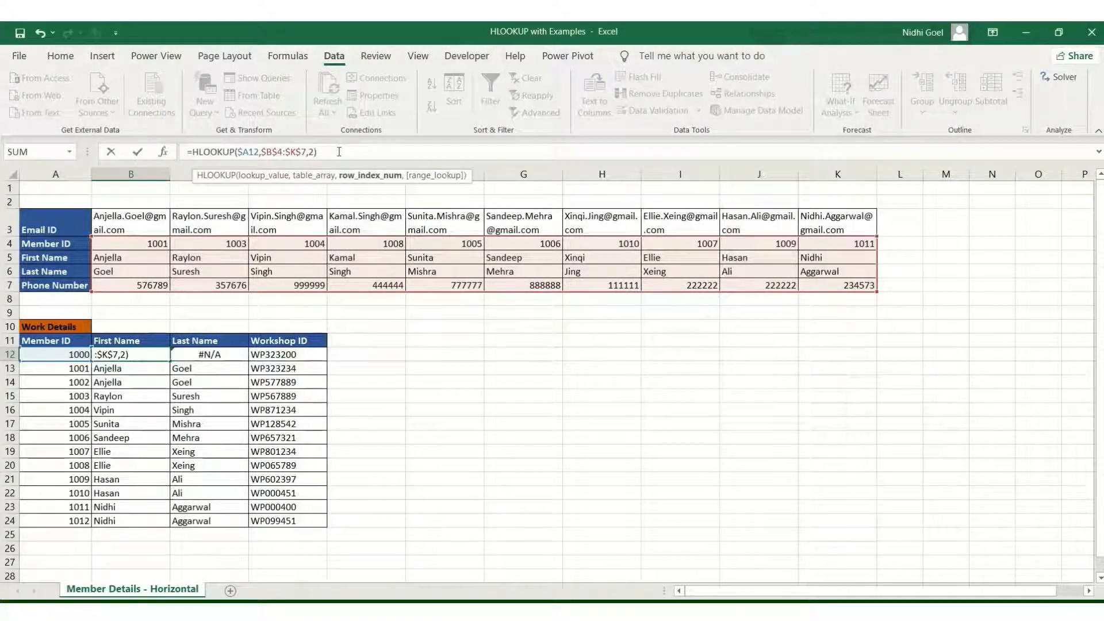
pyautogui.press('Return')
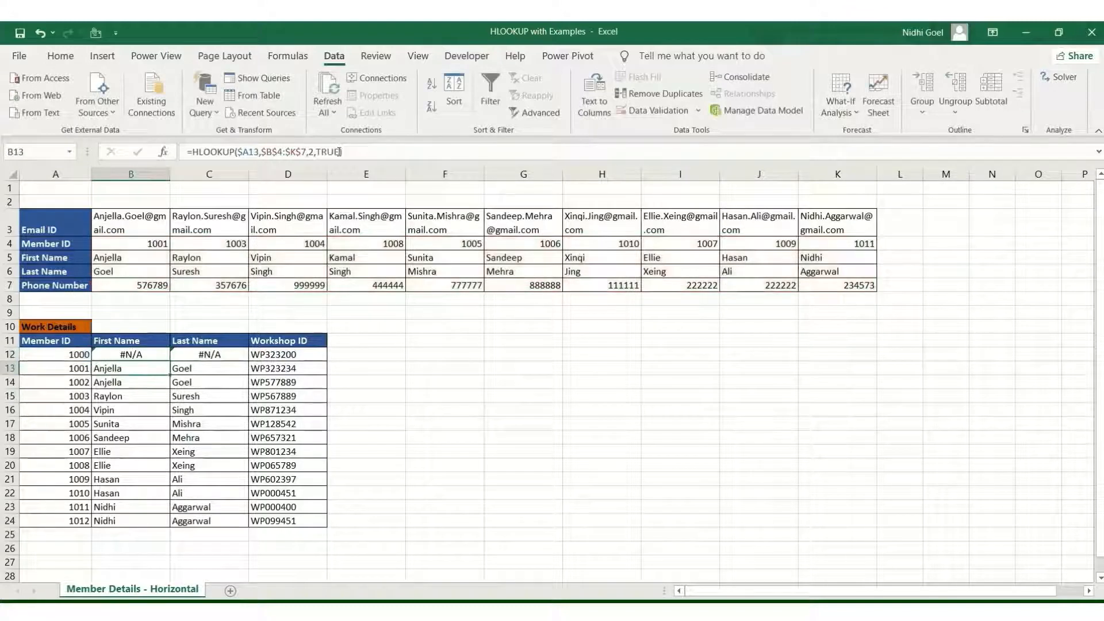
pyautogui.click(149, 354)
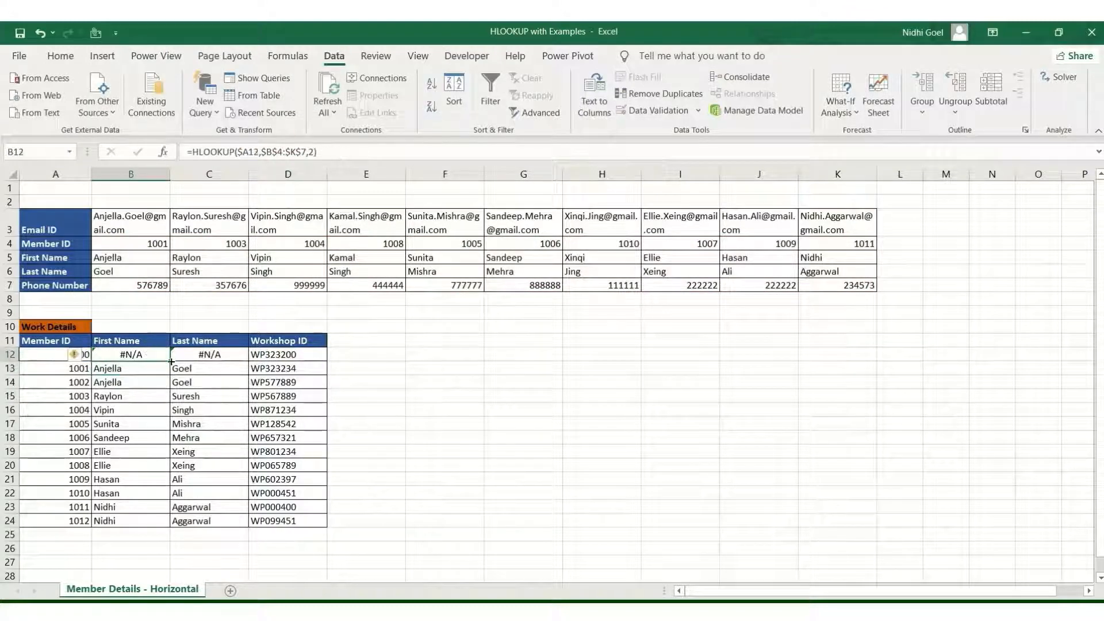
pyautogui.doubleClick(169, 361)
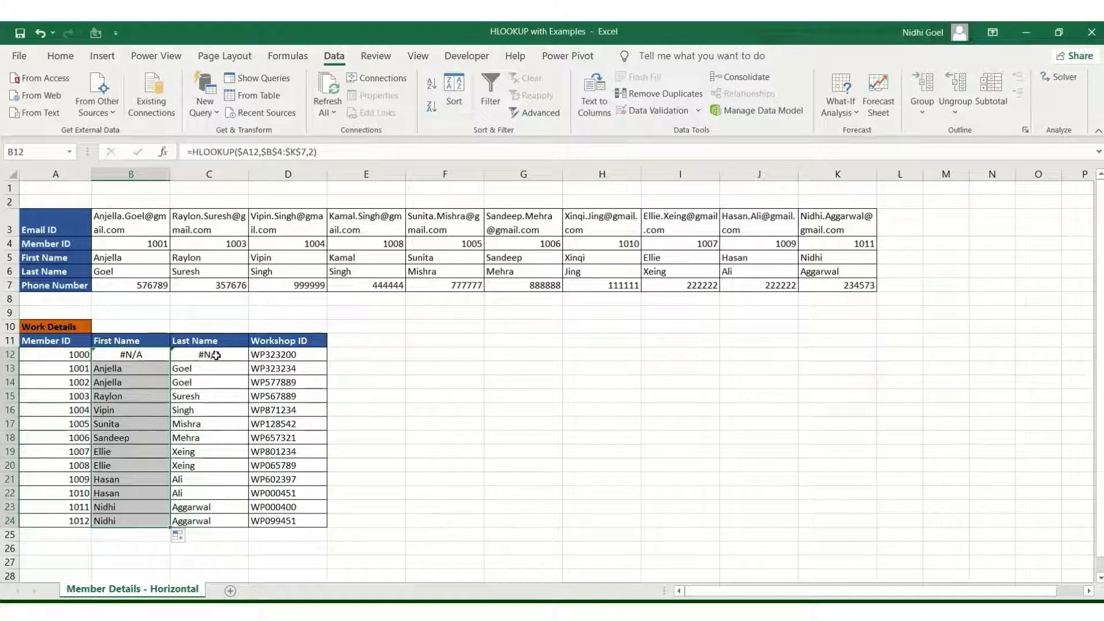
# Remove the match type argument from C12's HLOOKUP, leaving row index 3 last, and refill the Last Name column
pyautogui.click(214, 355)
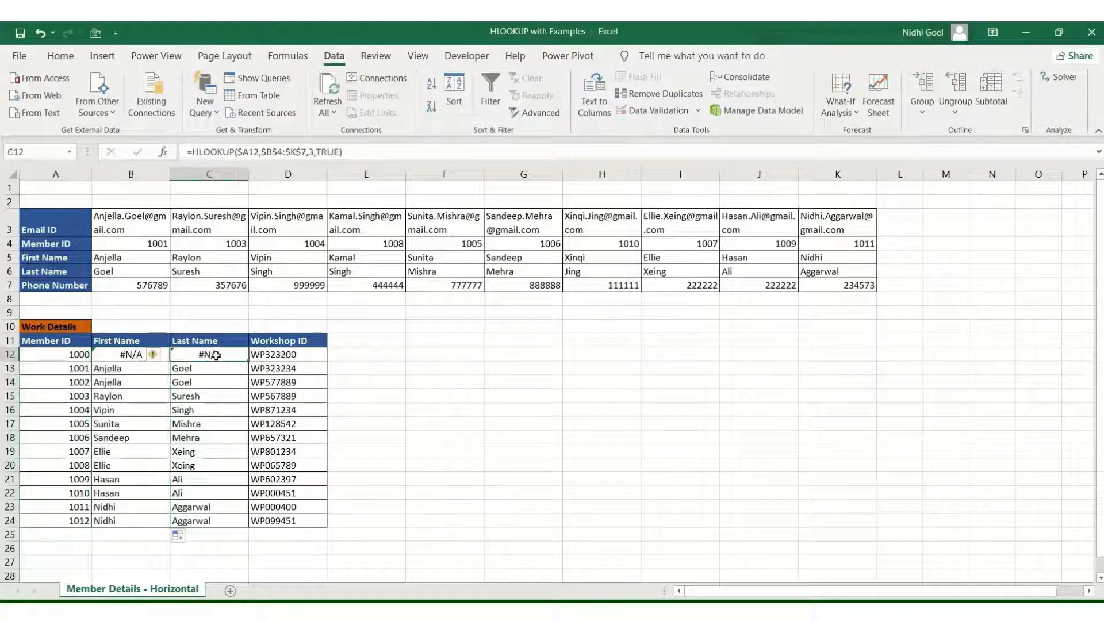
pyautogui.click(339, 151)
pyautogui.press('BackSpace')
pyautogui.press('BackSpace')
pyautogui.press('BackSpace')
pyautogui.write('RUE')
pyautogui.press('Return')
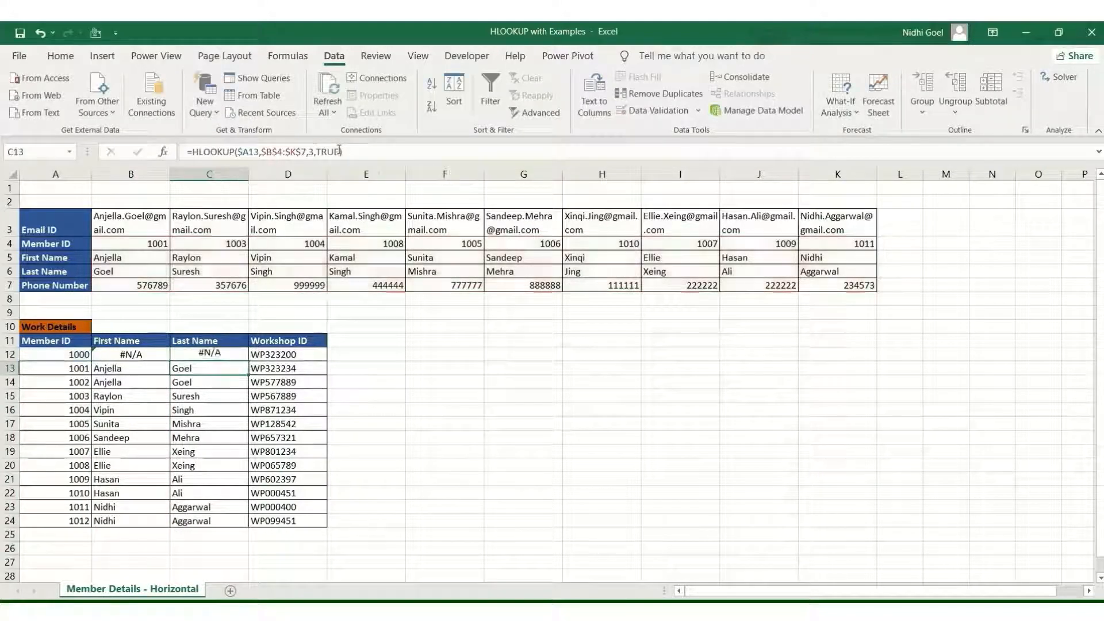
pyautogui.click(227, 352)
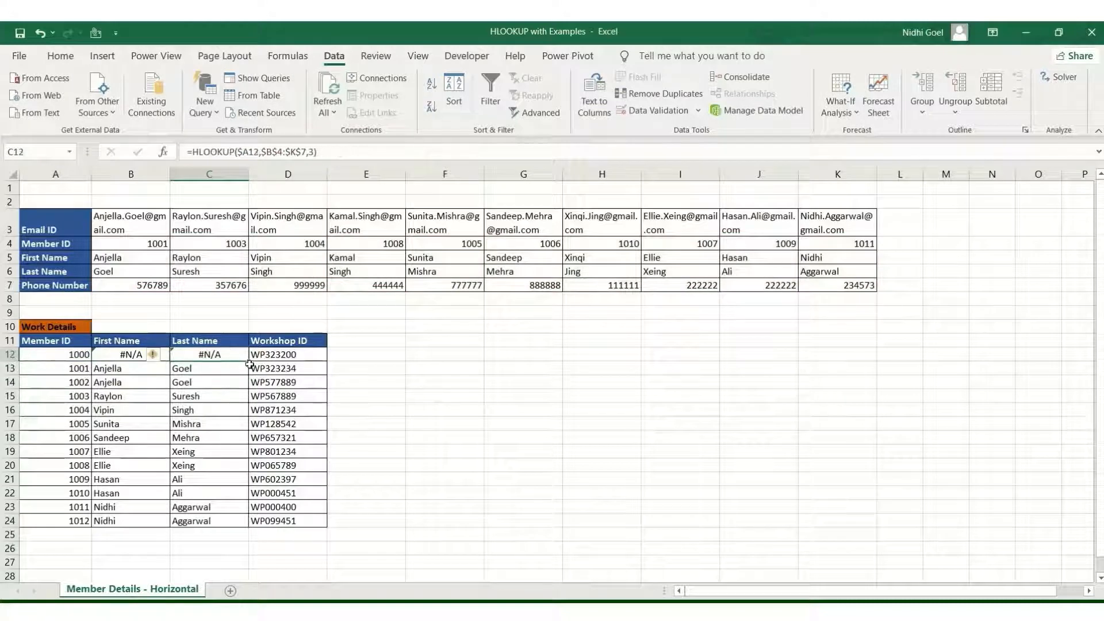
pyautogui.doubleClick(249, 361)
# Examine the HLOOKUP formulas without a match type in C17, B13 and B12
pyautogui.click(226, 421)
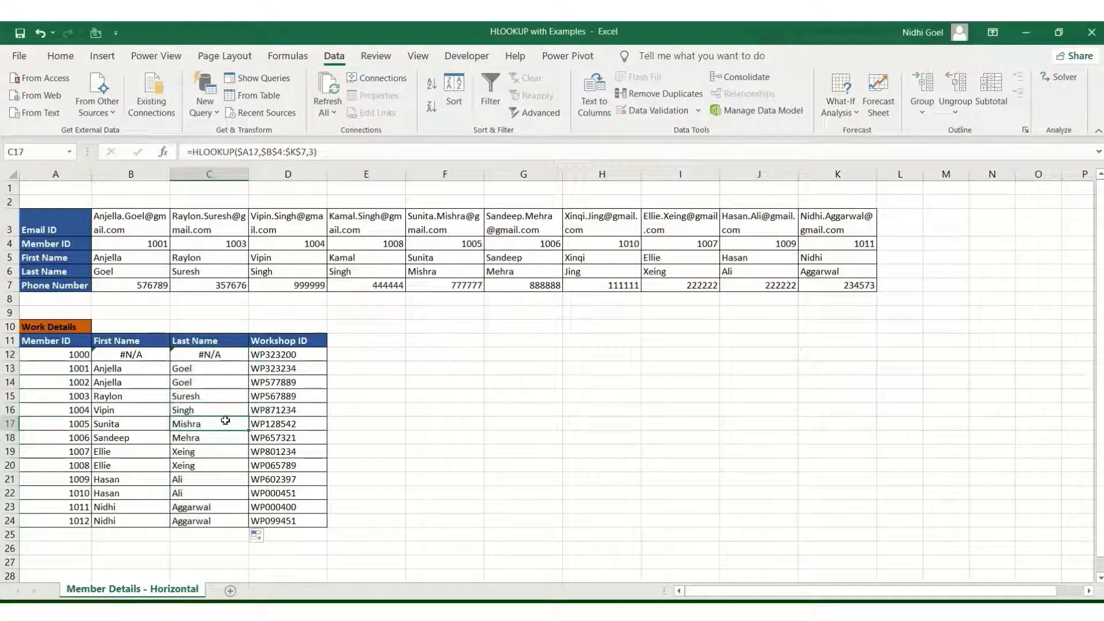
pyautogui.click(121, 371)
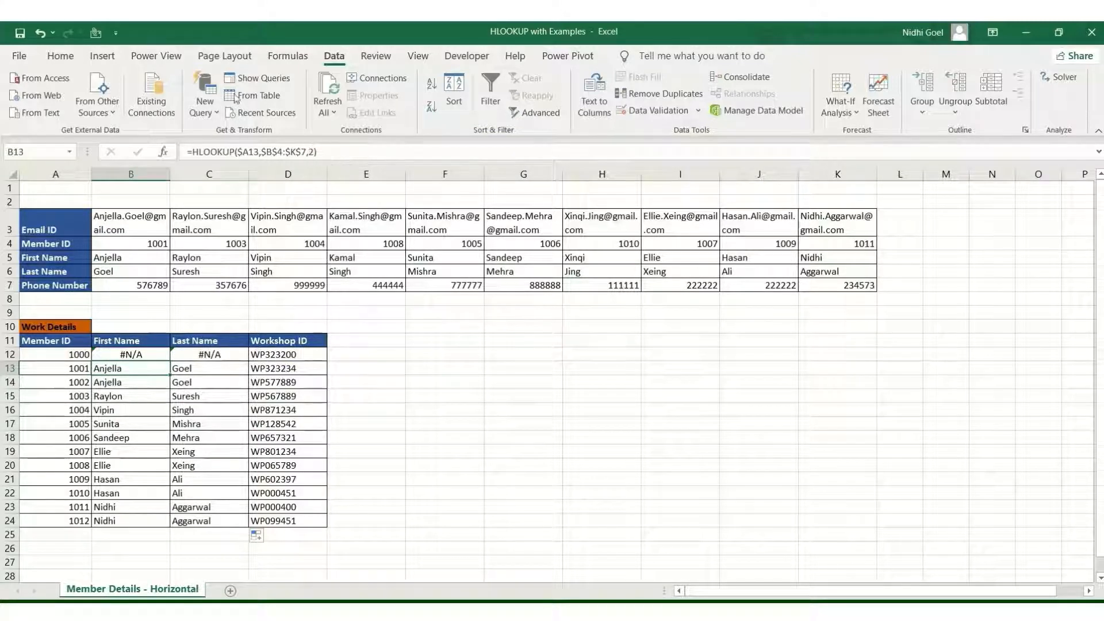
pyautogui.click(133, 355)
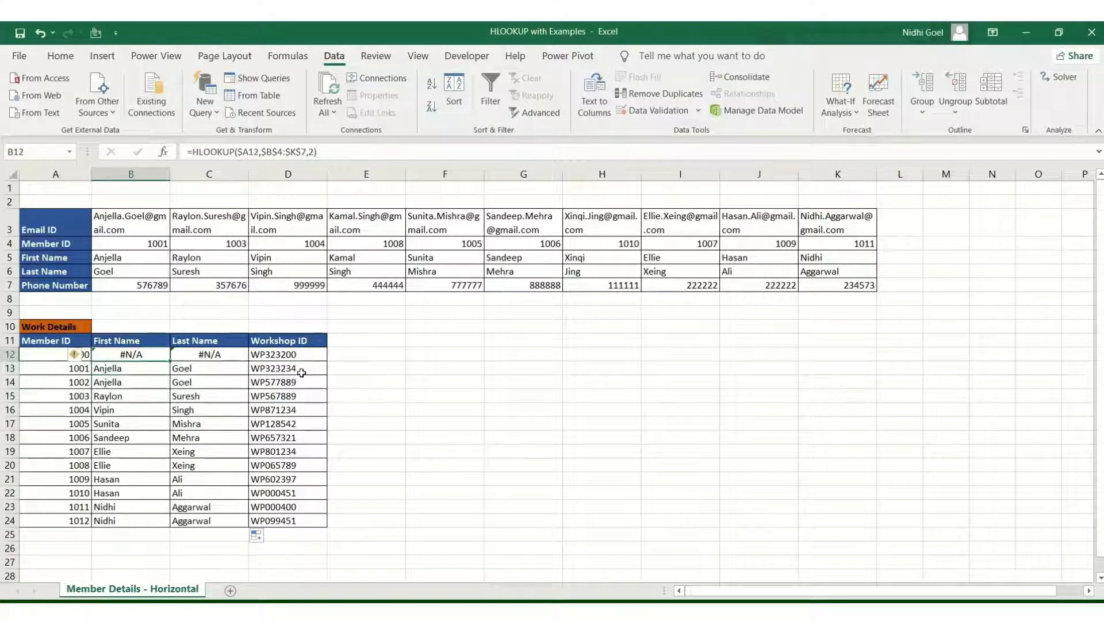
# Enter =IFNA(B12,"Not Found") in E12, beside the first Work Details row
pyautogui.click(387, 358)
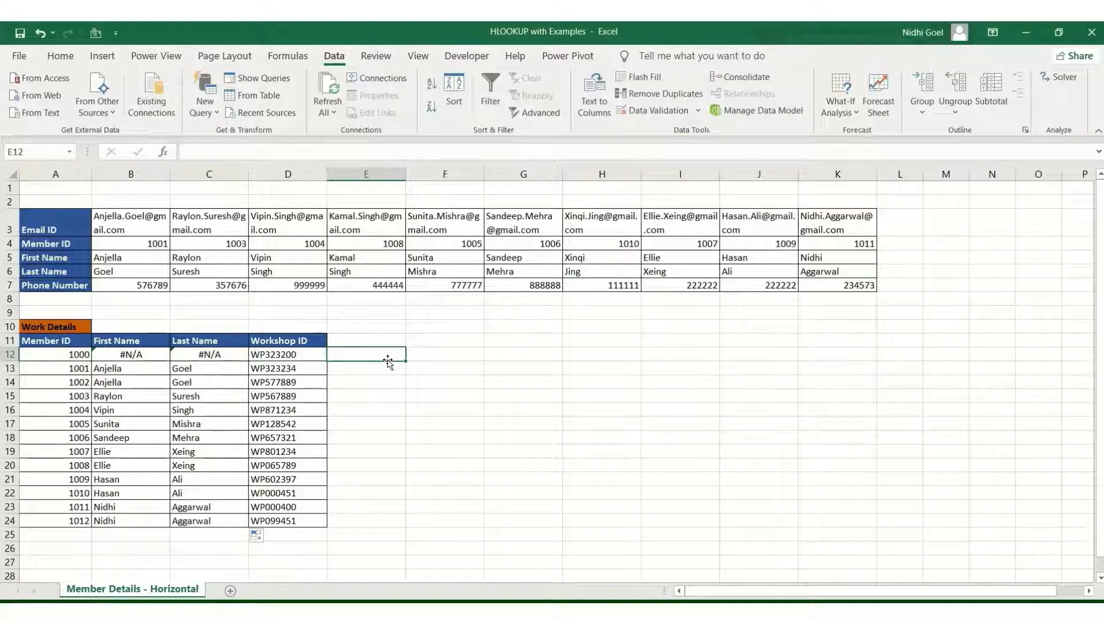
pyautogui.click(134, 355)
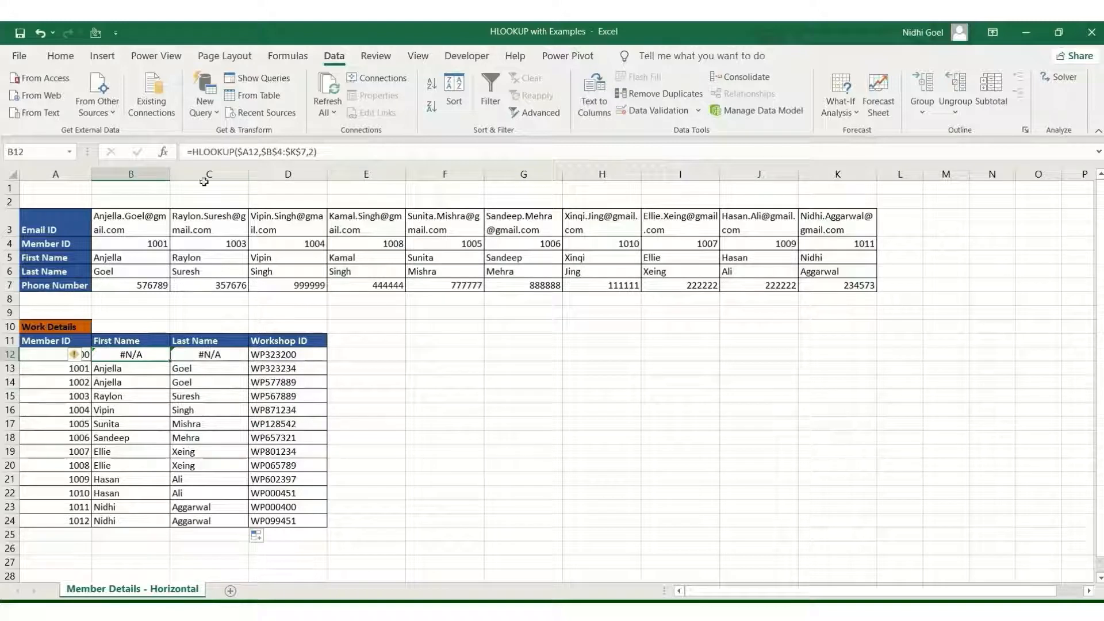
pyautogui.click(363, 351)
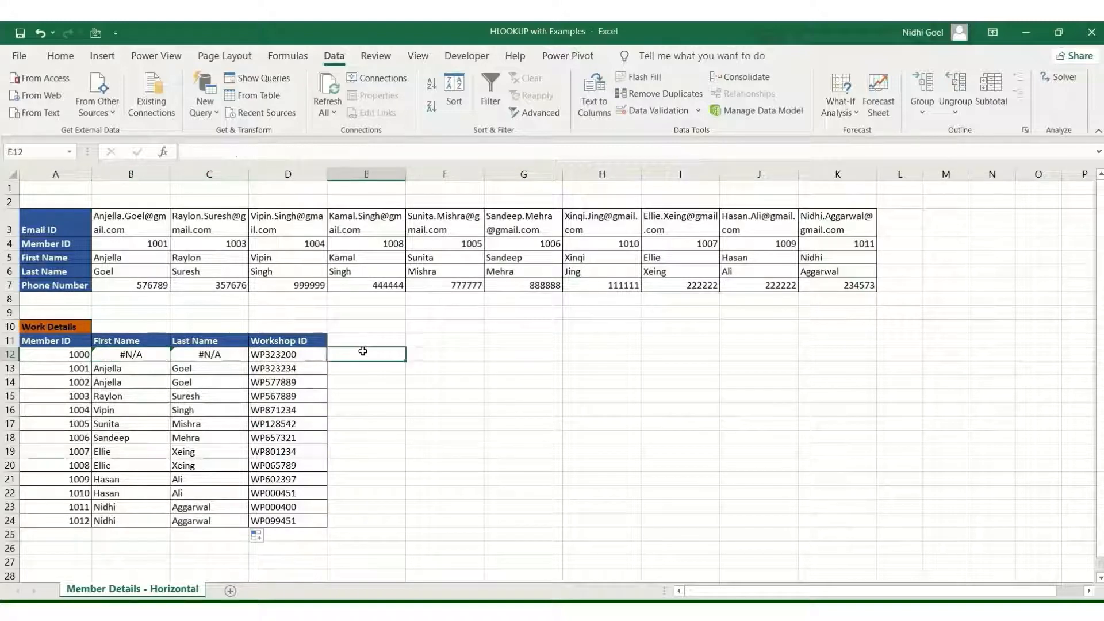
pyautogui.write('=')
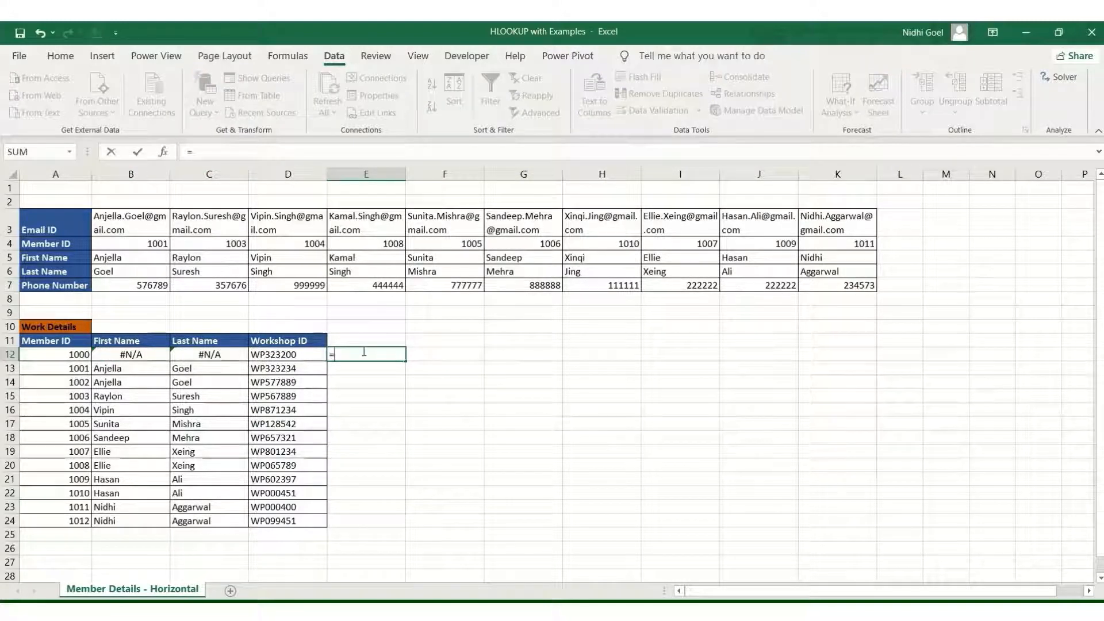
pyautogui.write('IFN')
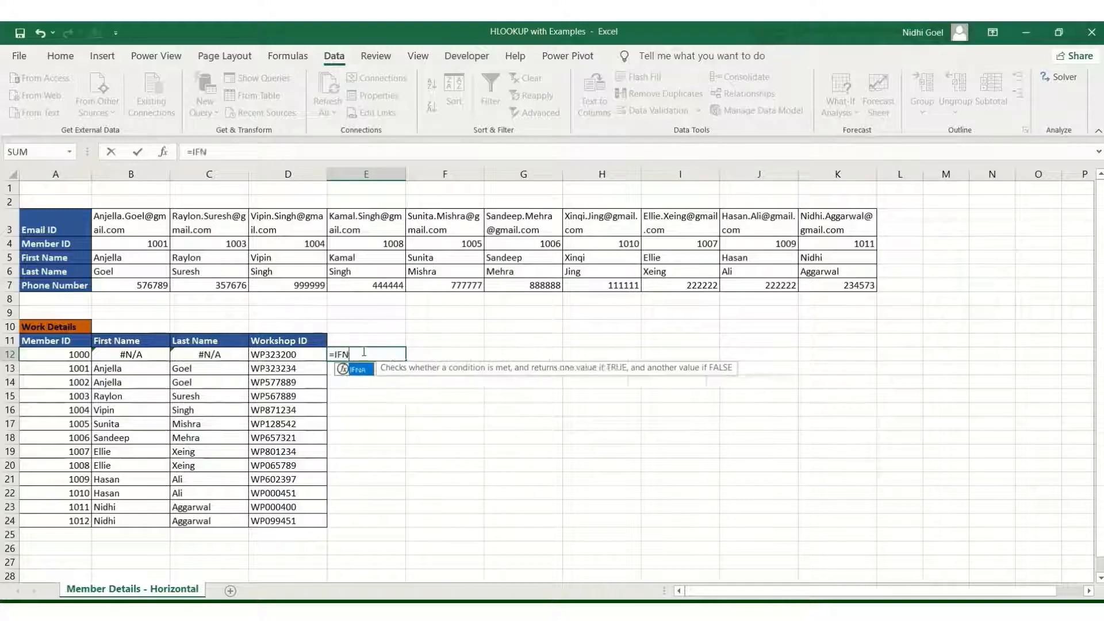
pyautogui.write('A(')
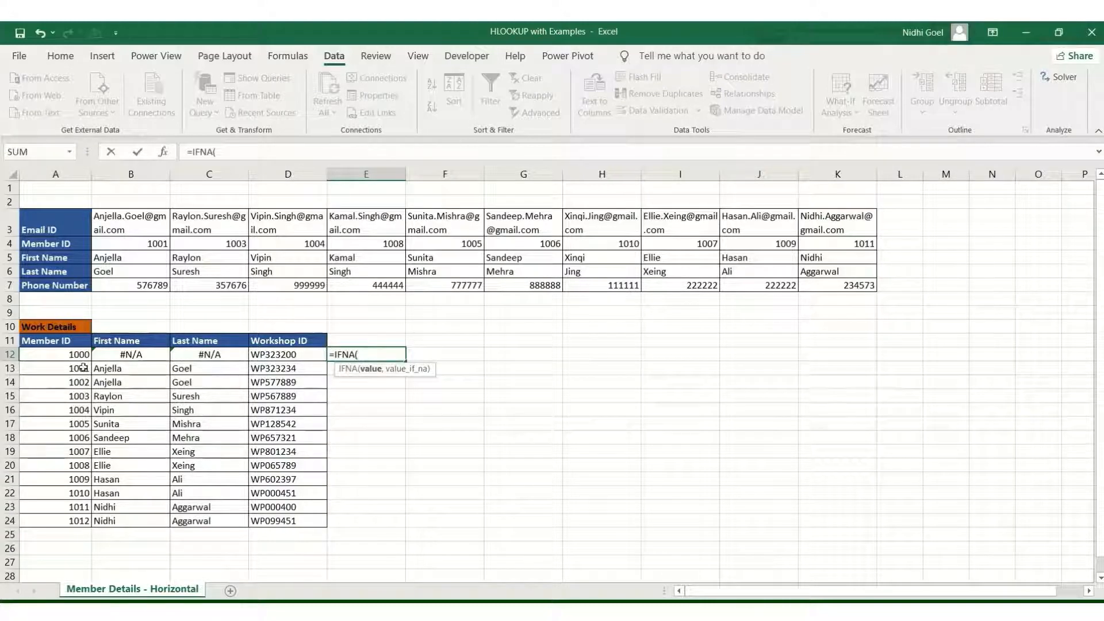
pyautogui.click(135, 353)
pyautogui.write(',')
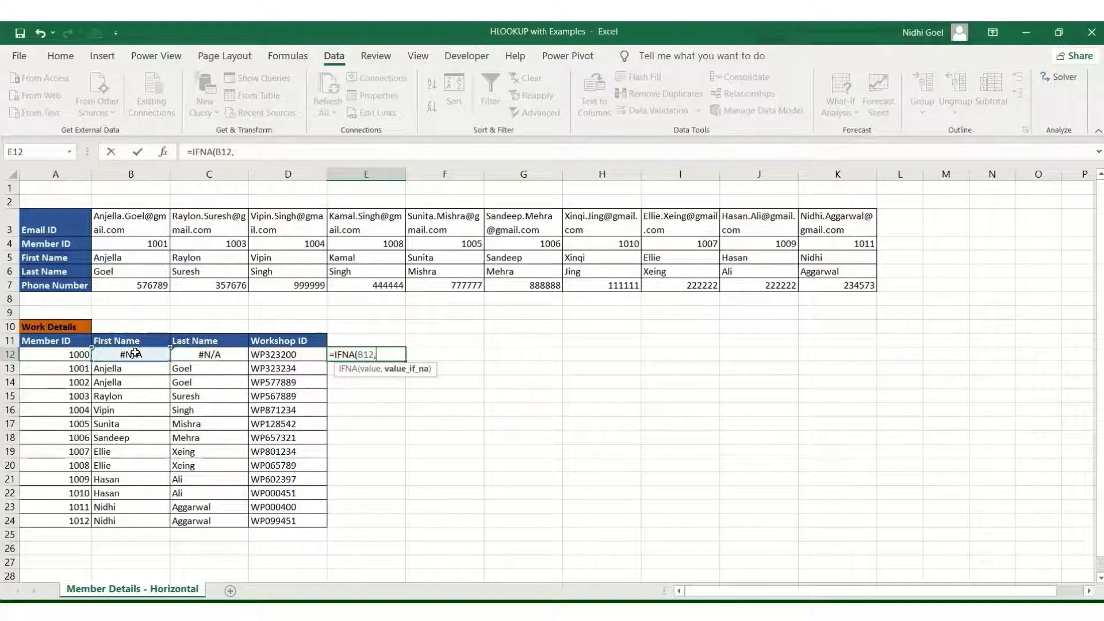
pyautogui.write('"Not Found')
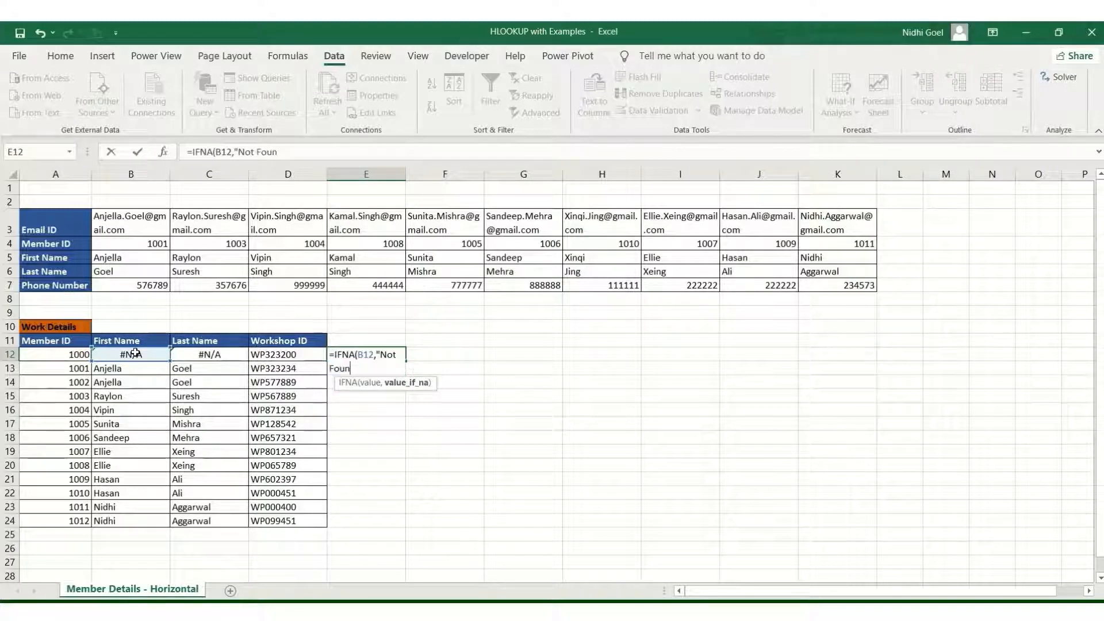
pyautogui.write('")')
pyautogui.press('Return')
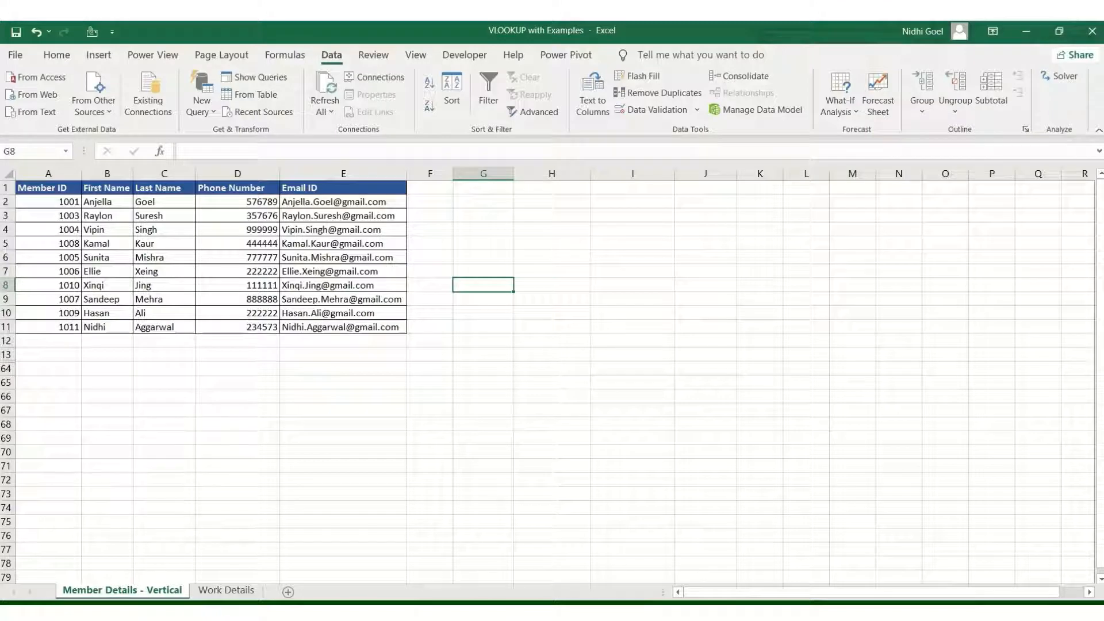
# On the Work Details sheet of the VLOOKUP workbook, start a VLOOKUP in B2 with $A2 as the lookup value
pyautogui.click(229, 592)
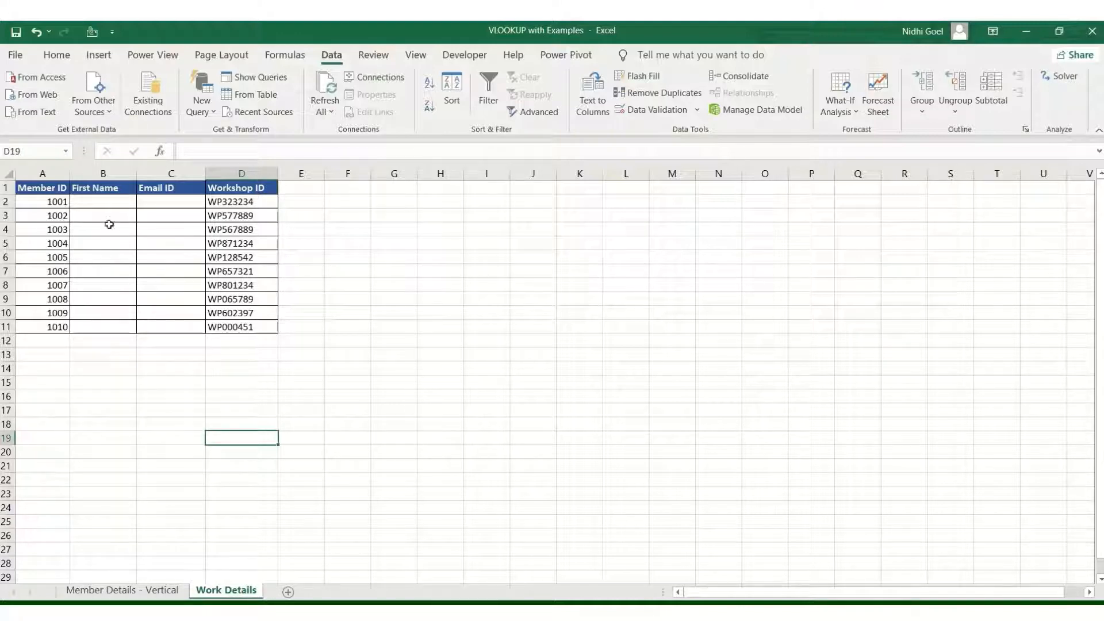
pyautogui.click(91, 202)
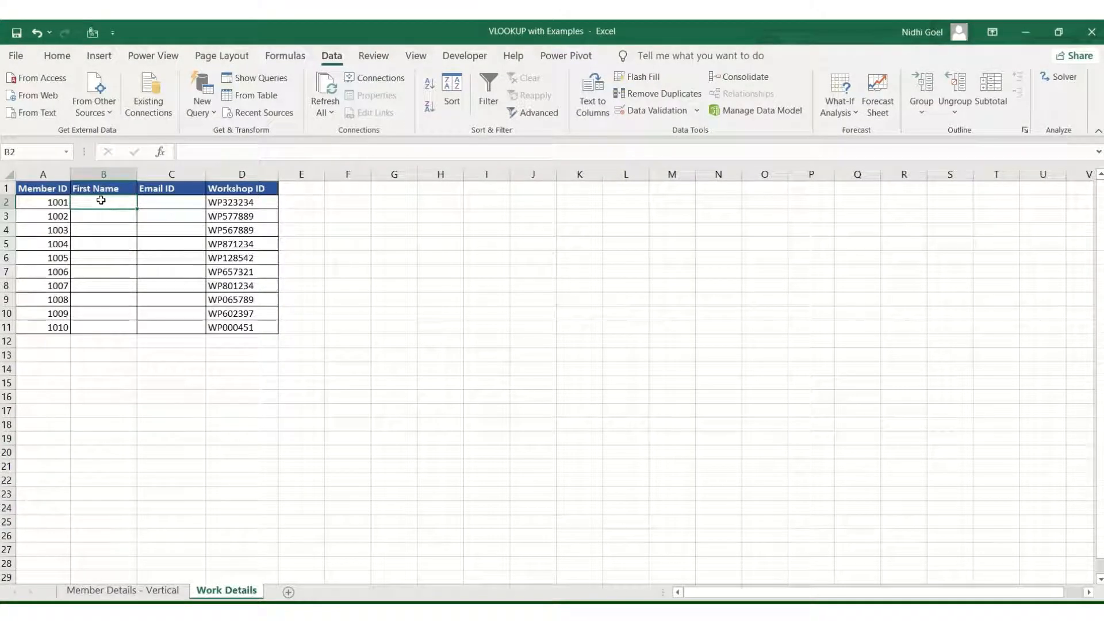
pyautogui.write('=VLOOKUP(')
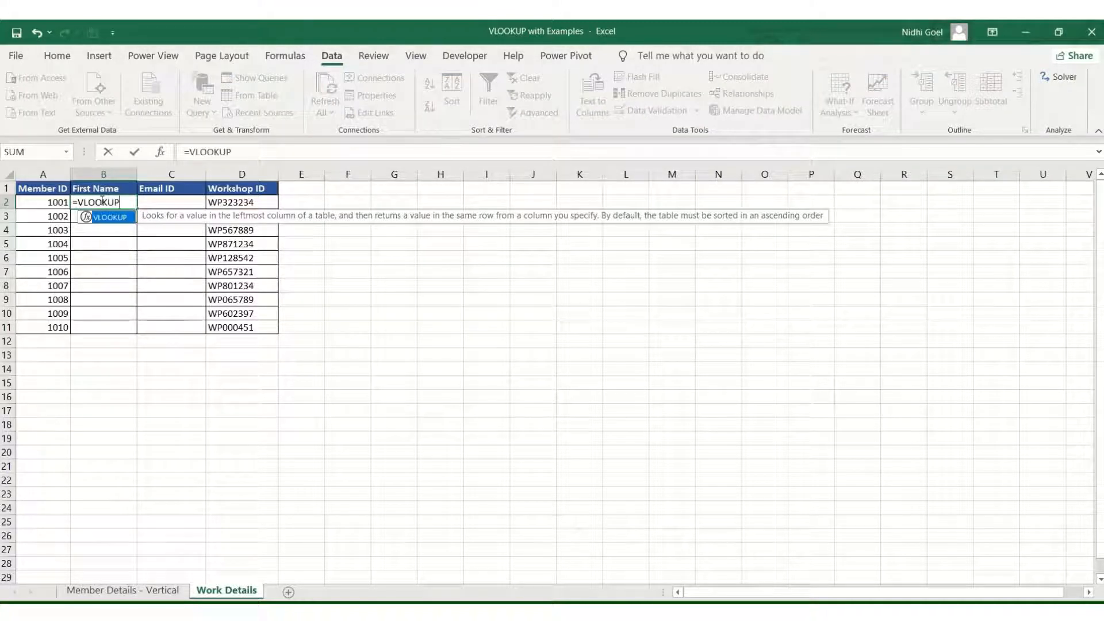
pyautogui.click(51, 202)
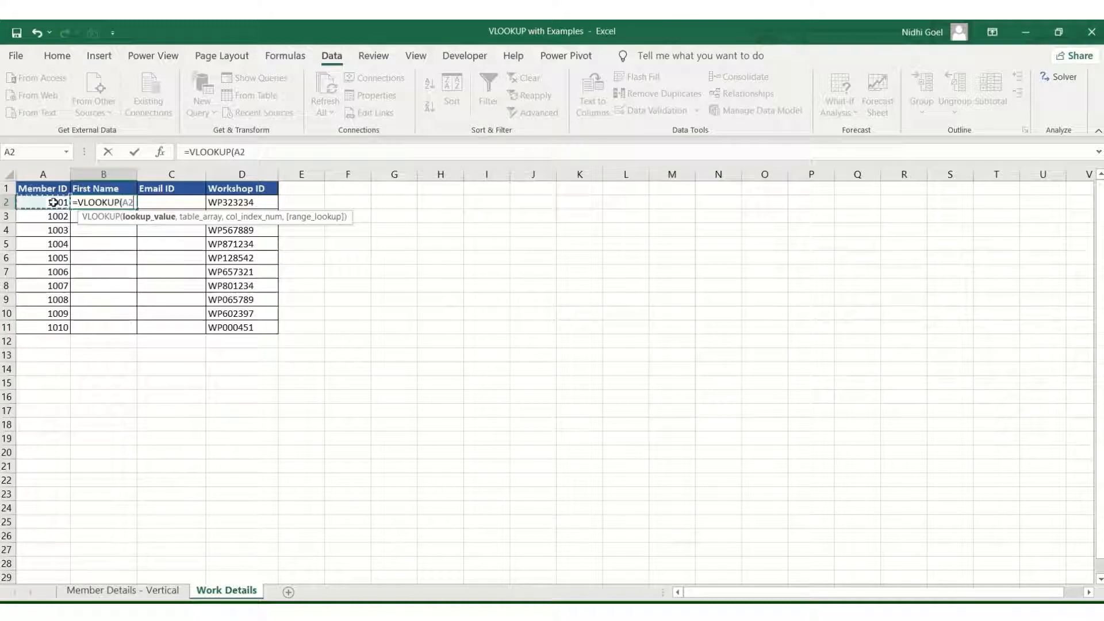
pyautogui.click(126, 203)
pyautogui.write('$A2,')
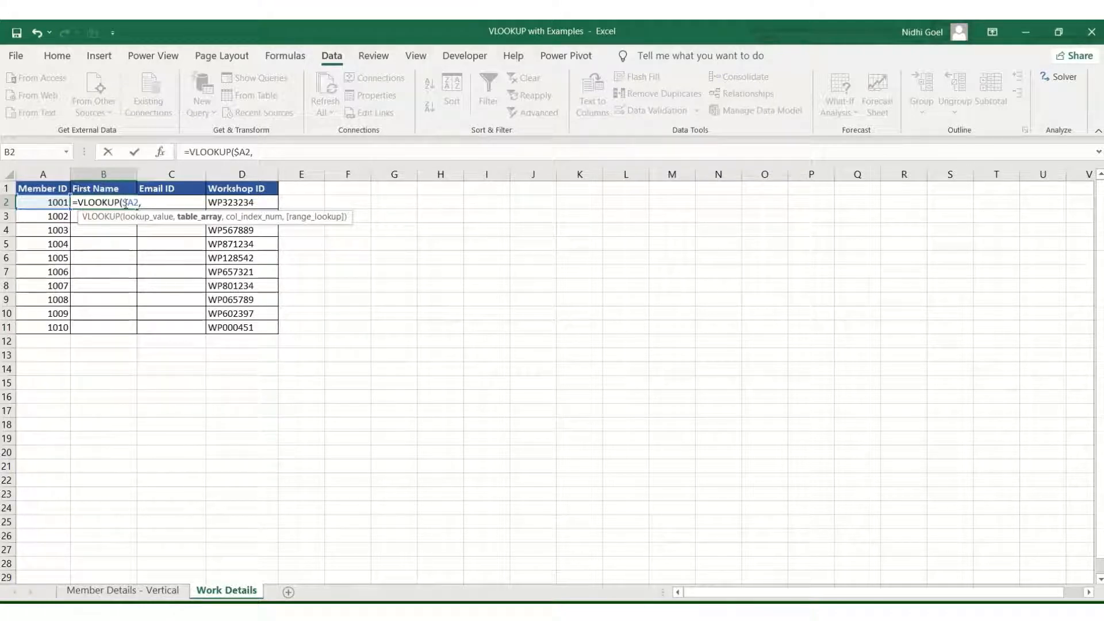
# Set the table array of B2's VLOOKUP to the absolute range $A$2:$E$11 on the Member Details - Vertical sheet
pyautogui.click(119, 592)
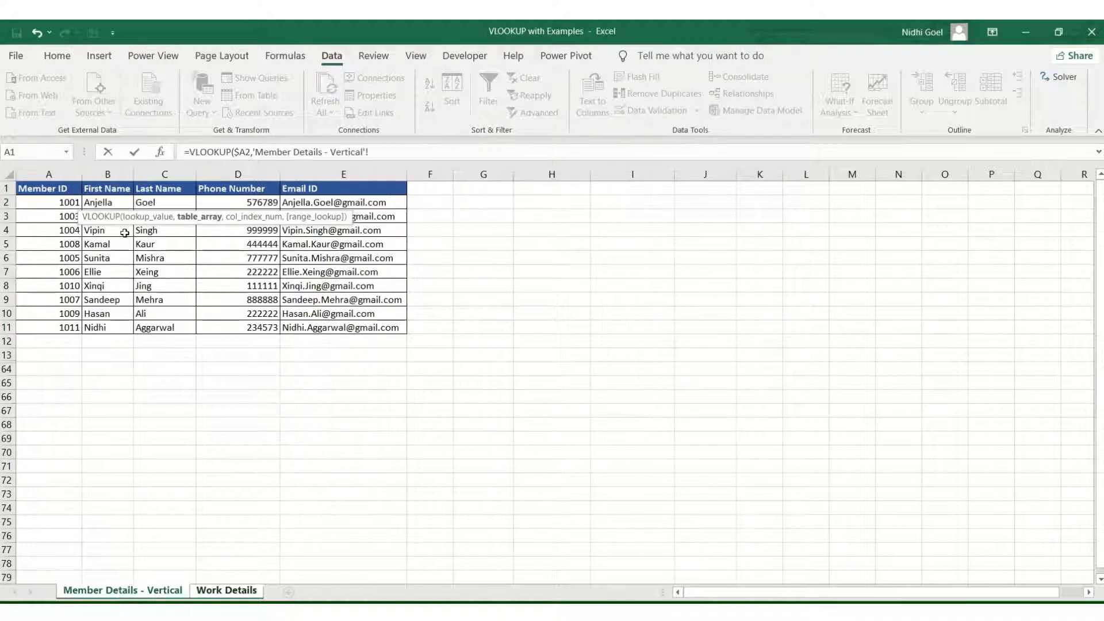
pyautogui.moveTo(74, 203); pyautogui.dragTo(353, 333)
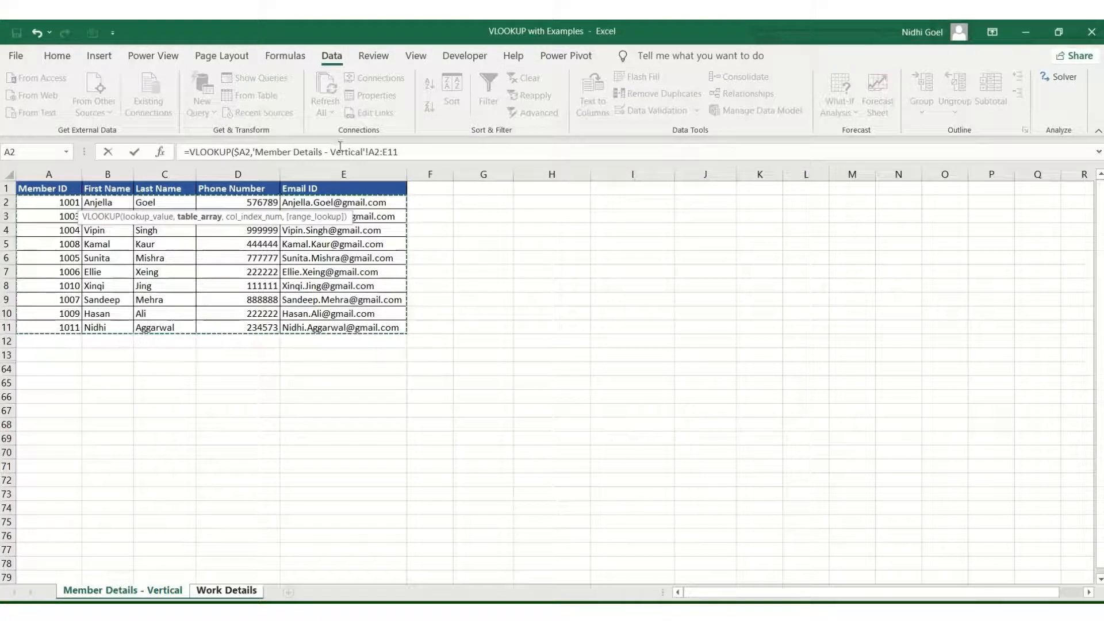
pyautogui.click(375, 152)
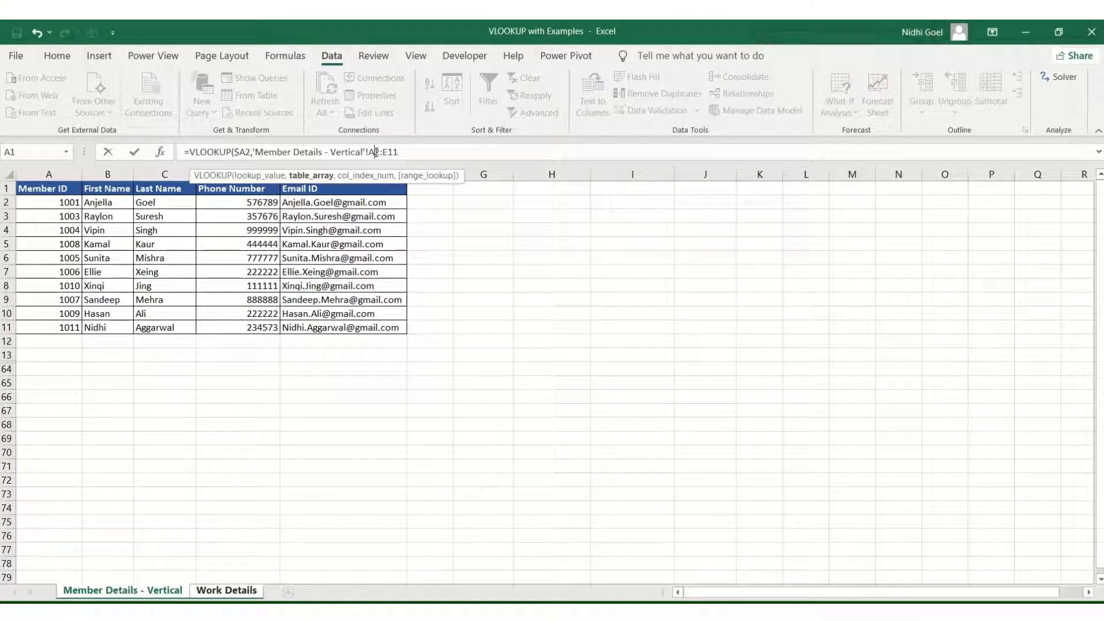
pyautogui.press('F4')
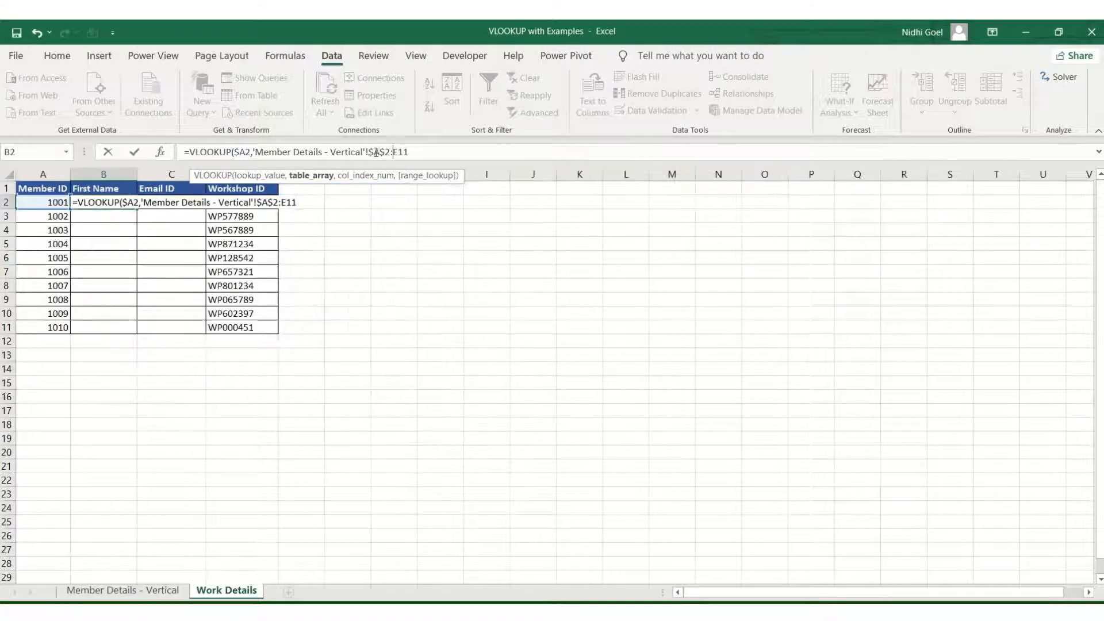
pyautogui.press('F4')
pyautogui.write(',')
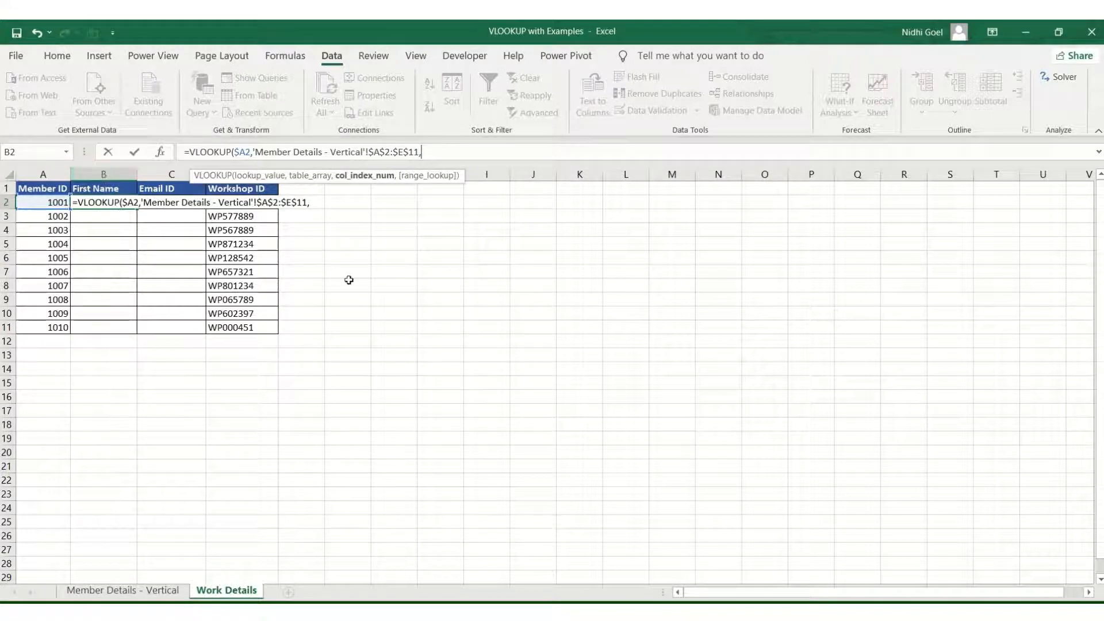
# Complete B2's VLOOKUP with column index 2 and match type FALSE, and fill the First Name column down to row 11
pyautogui.write('2,FALSE')
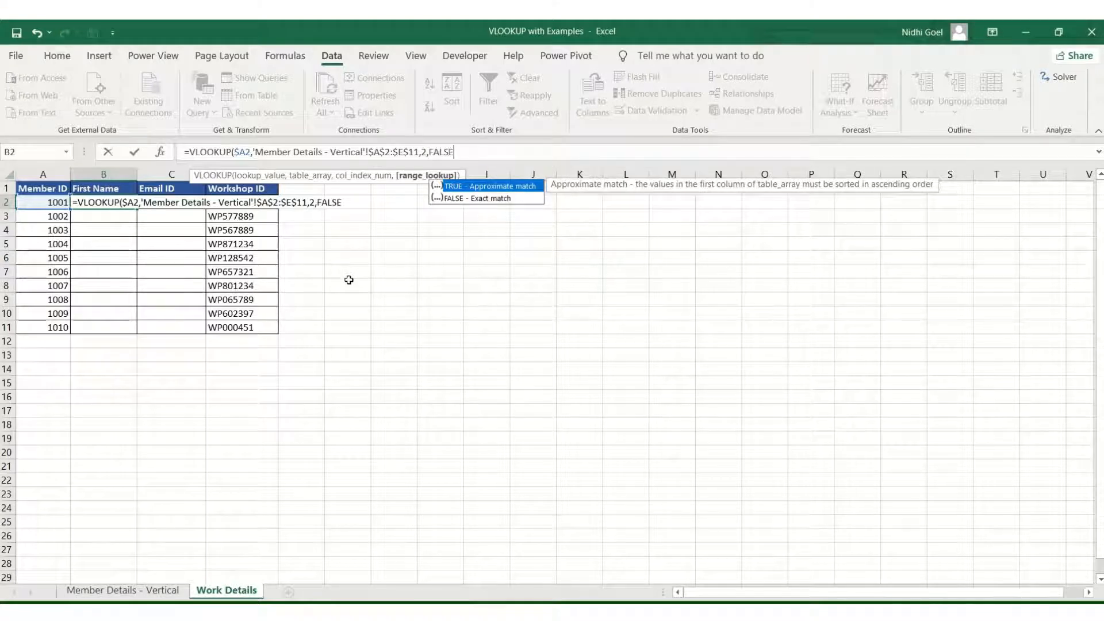
pyautogui.write(')')
pyautogui.press('Return')
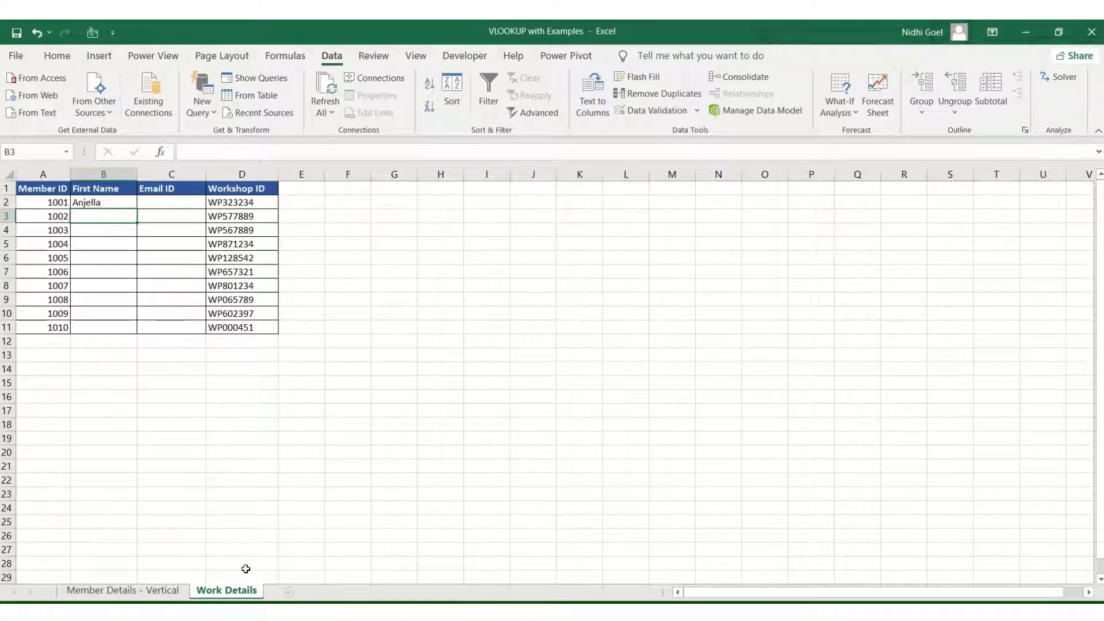
pyautogui.click(115, 201)
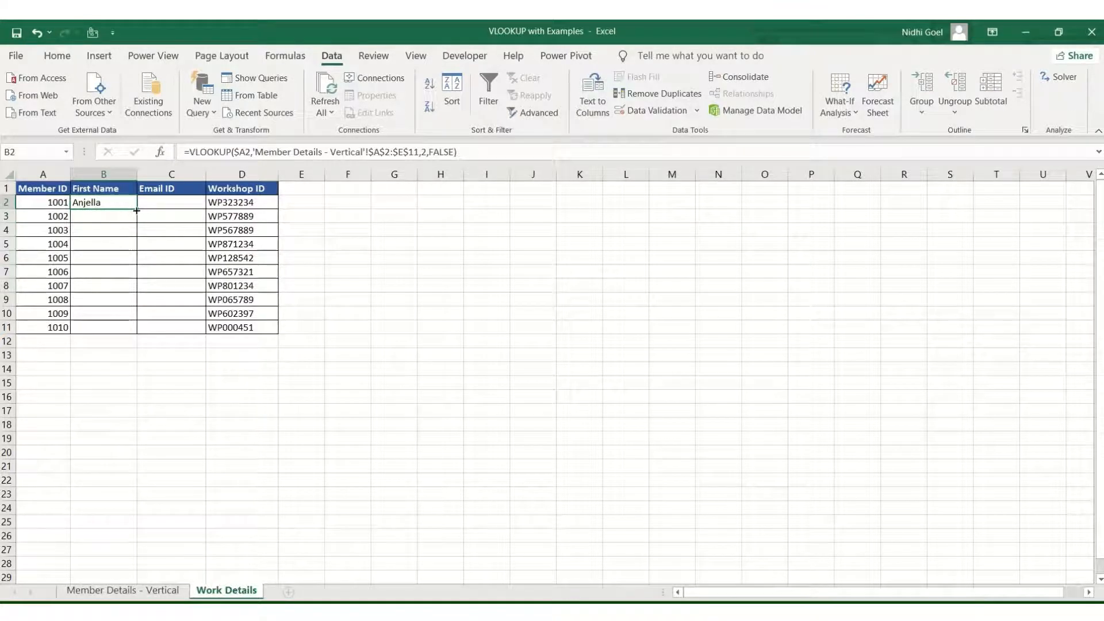
pyautogui.doubleClick(137, 210)
# Copy the First Name formula from B2 into C2 and check the Email ID column's position on the Member Details - Vertical sheet
pyautogui.click(115, 202)
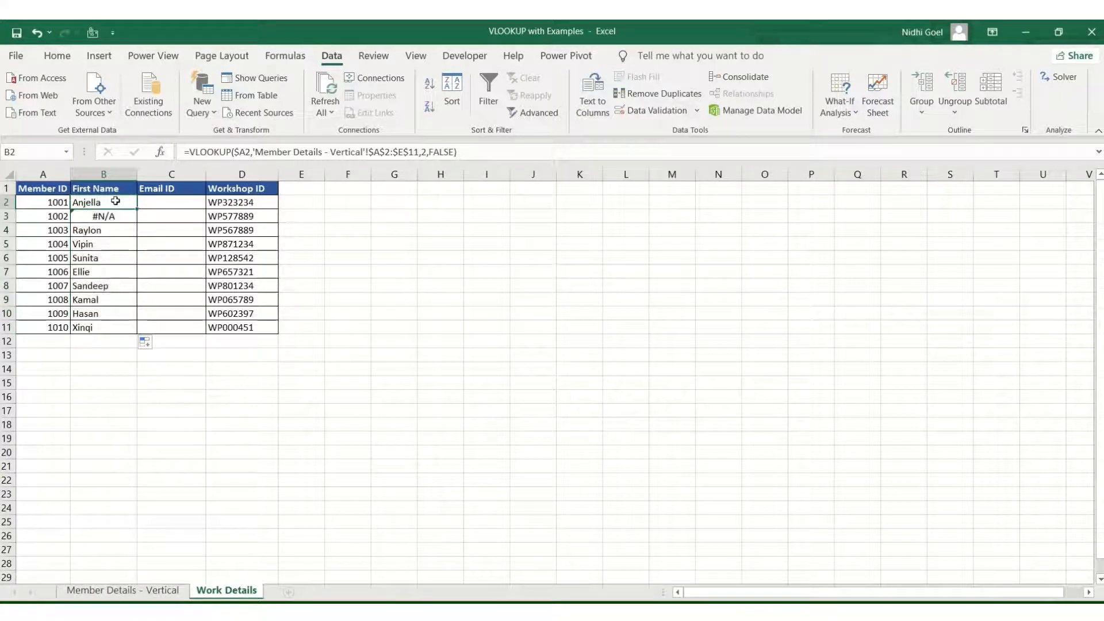
pyautogui.hotkey('ctrl', 'c')
pyautogui.press('Right')
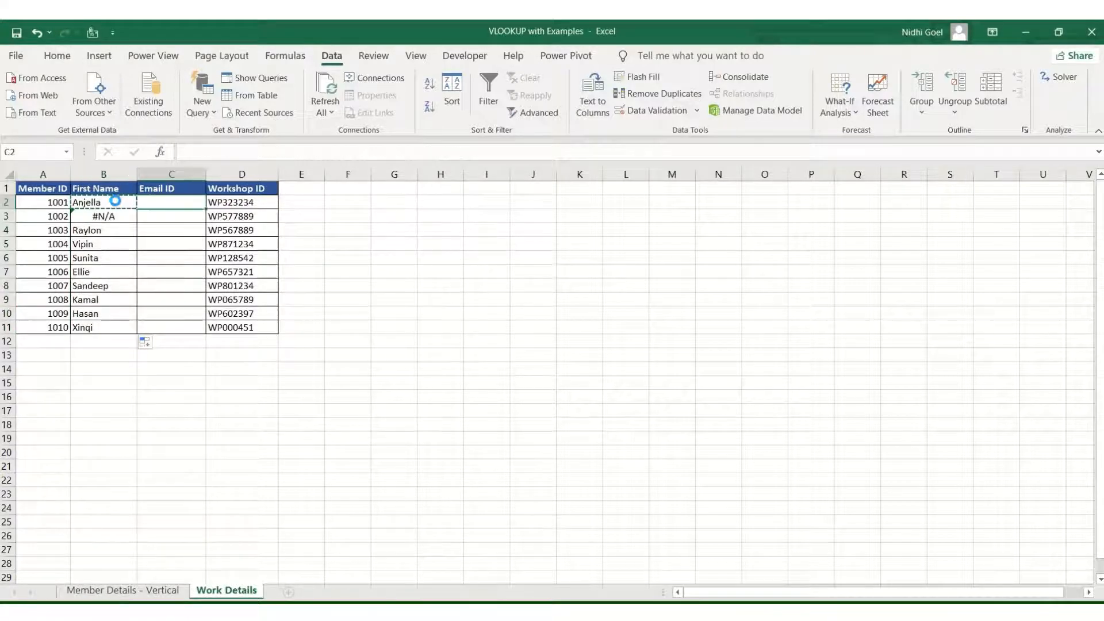
pyautogui.hotkey('ctrl', 'v')
pyautogui.click(136, 592)
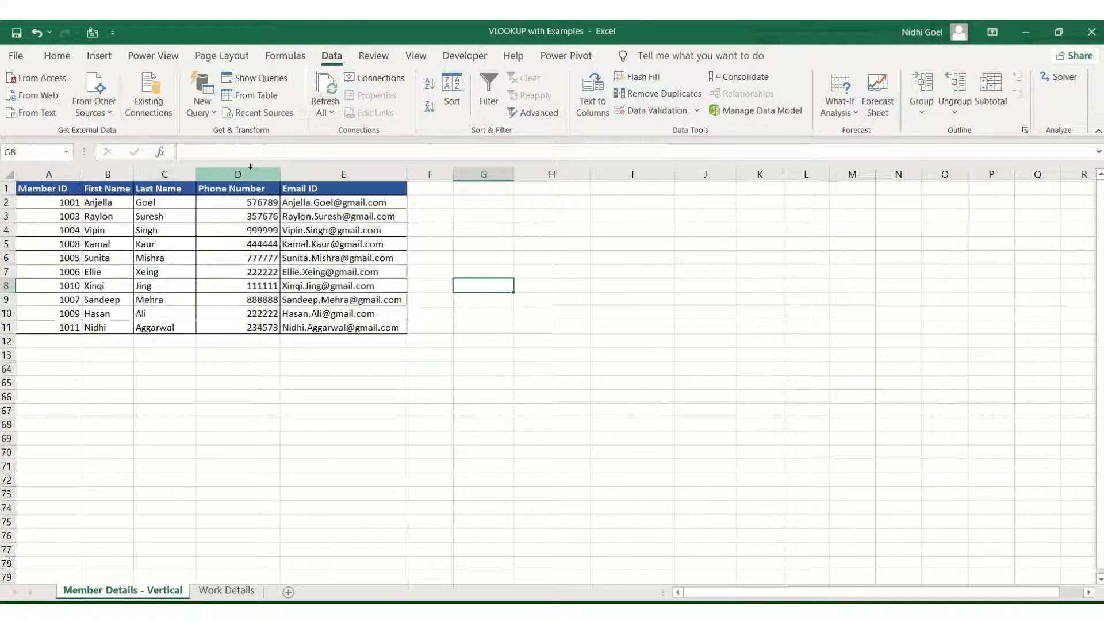
pyautogui.click(226, 591)
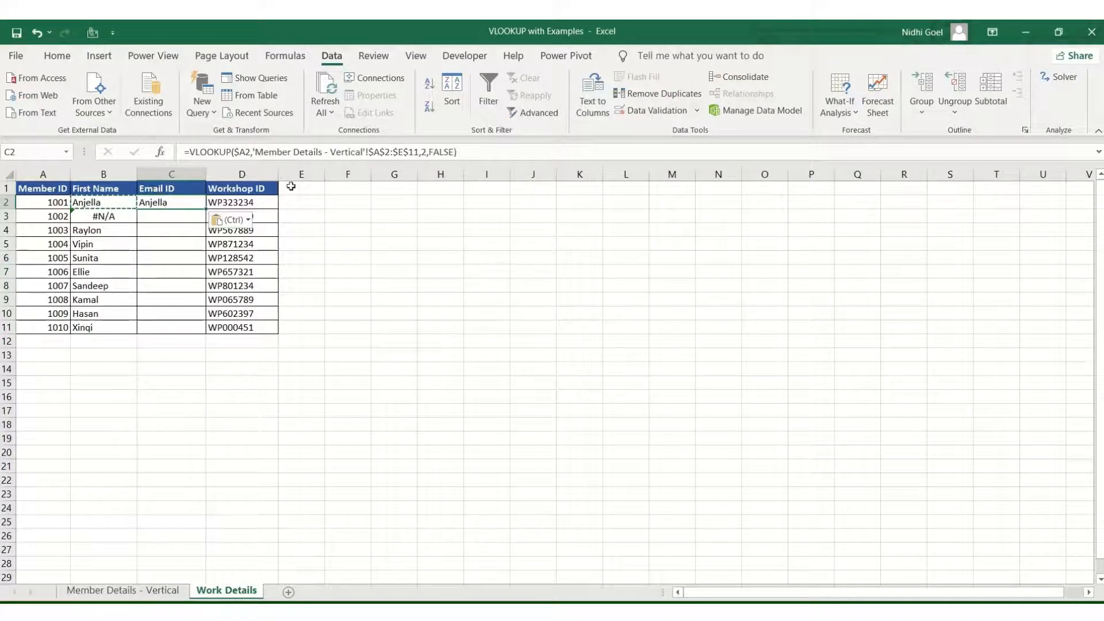
# Set the column index of C2's VLOOKUP to 5, fill the Email ID column down to row 11 and widen column C
pyautogui.click(428, 152)
pyautogui.press('BackSpace')
pyautogui.write('3')
pyautogui.press('Return')
pyautogui.click(192, 201)
pyautogui.moveTo(205, 208); pyautogui.dragTo(207, 329)
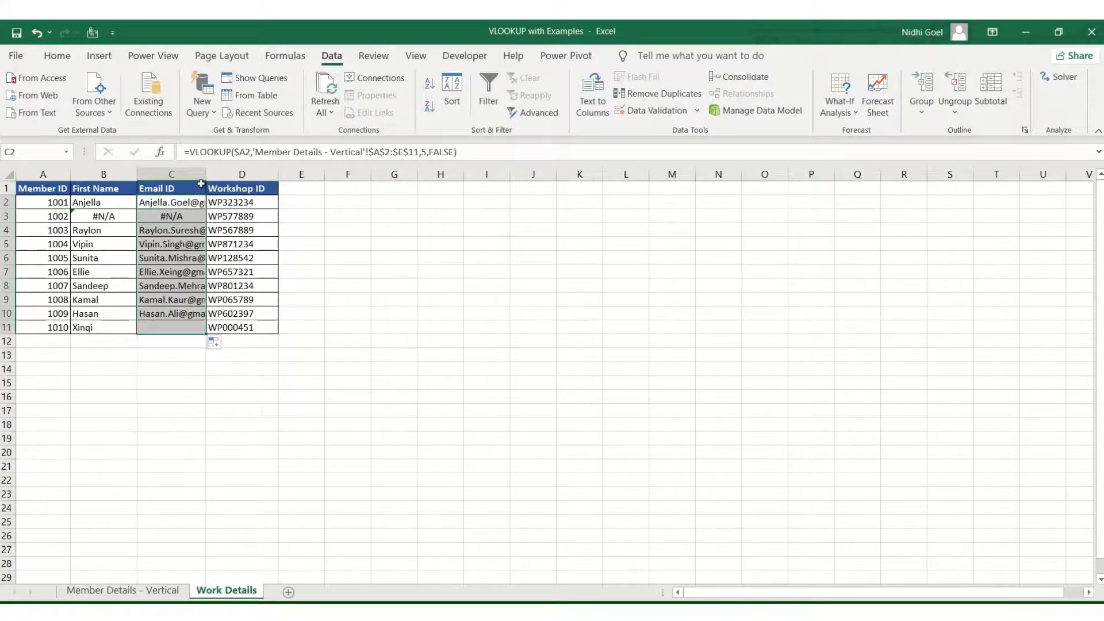
pyautogui.moveTo(206, 174); pyautogui.dragTo(240, 177)
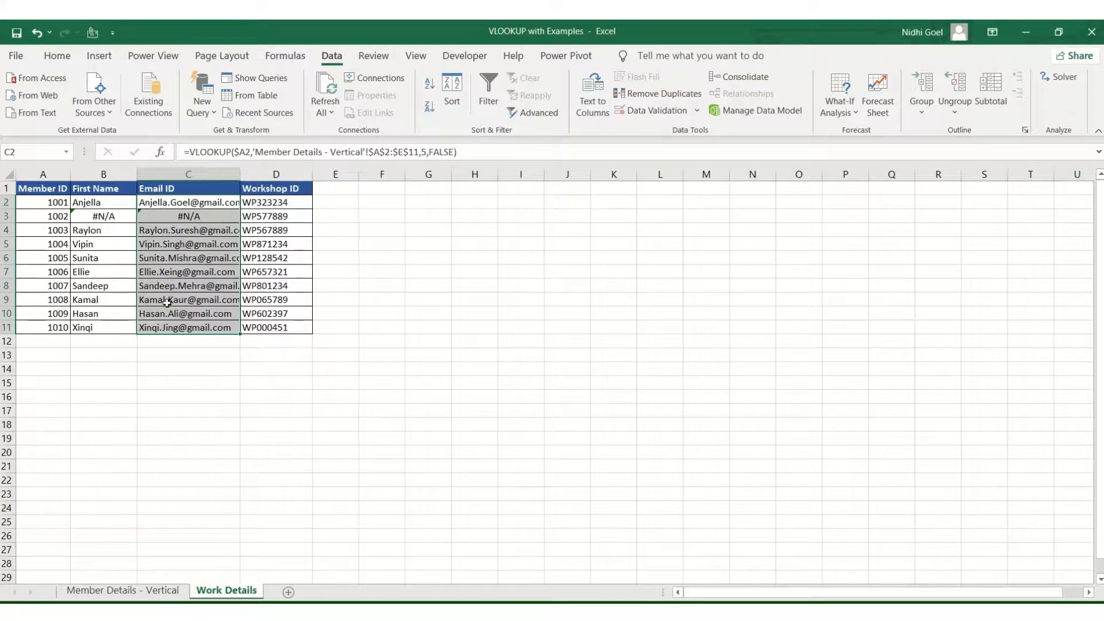